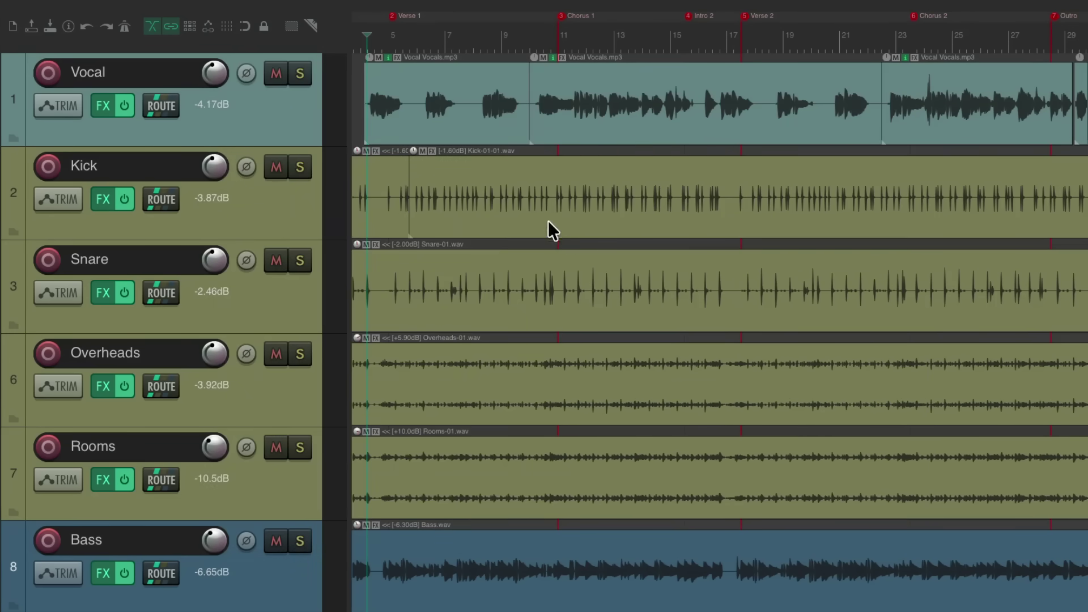
Look over the project's tracks and open the mixer.
scroll(549, 221, "down", 5)
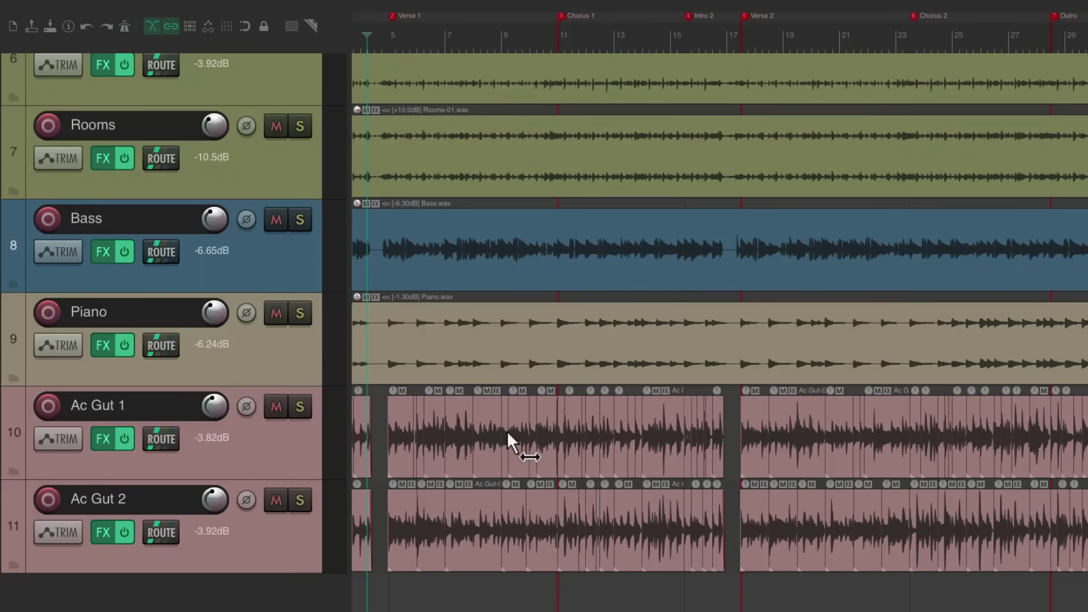
scroll(507, 431, "up", 4)
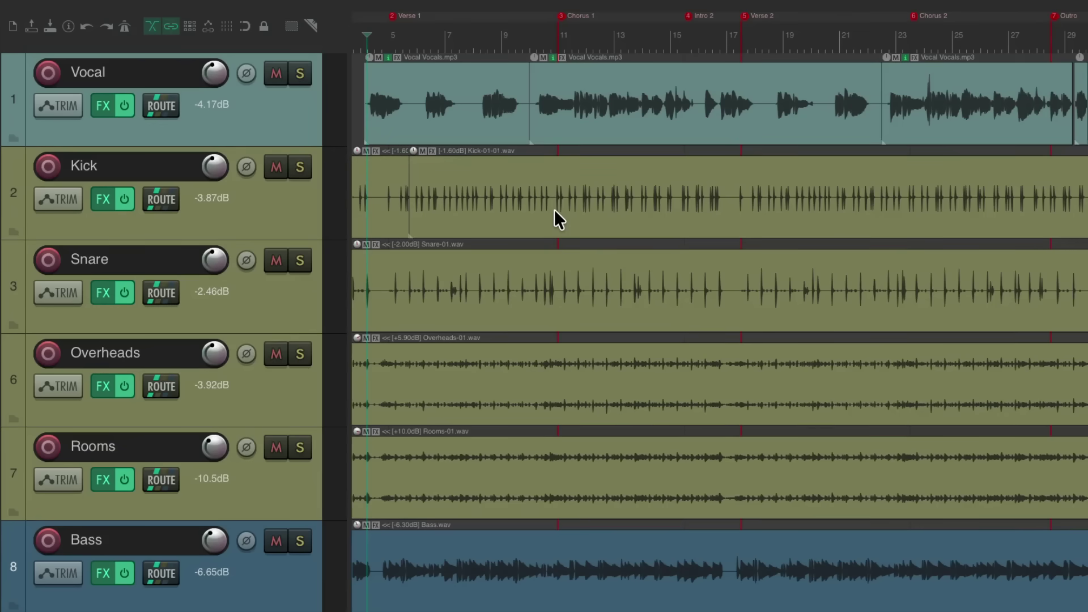
key("super+m")
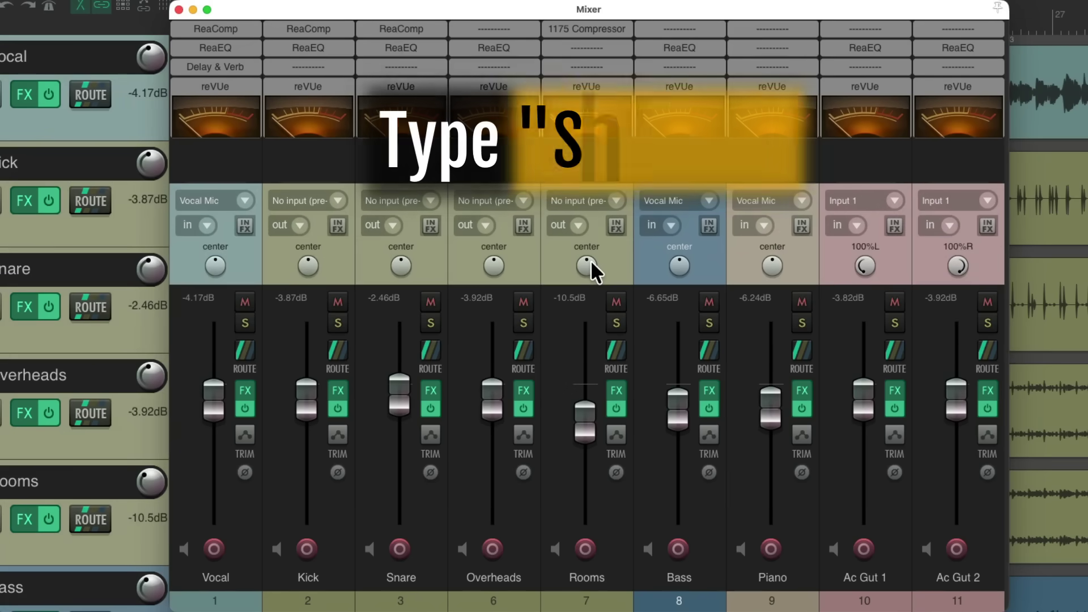
Find the JS: Non-Linear Processor with the filter "non" and add it to all selected tracks.
key("shift+f")
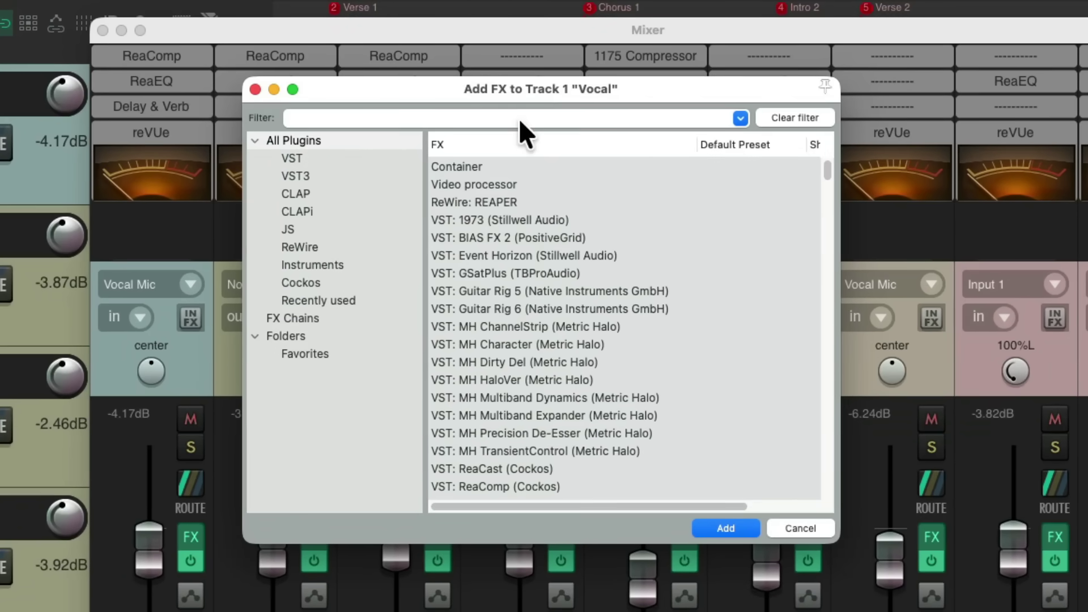
type("non")
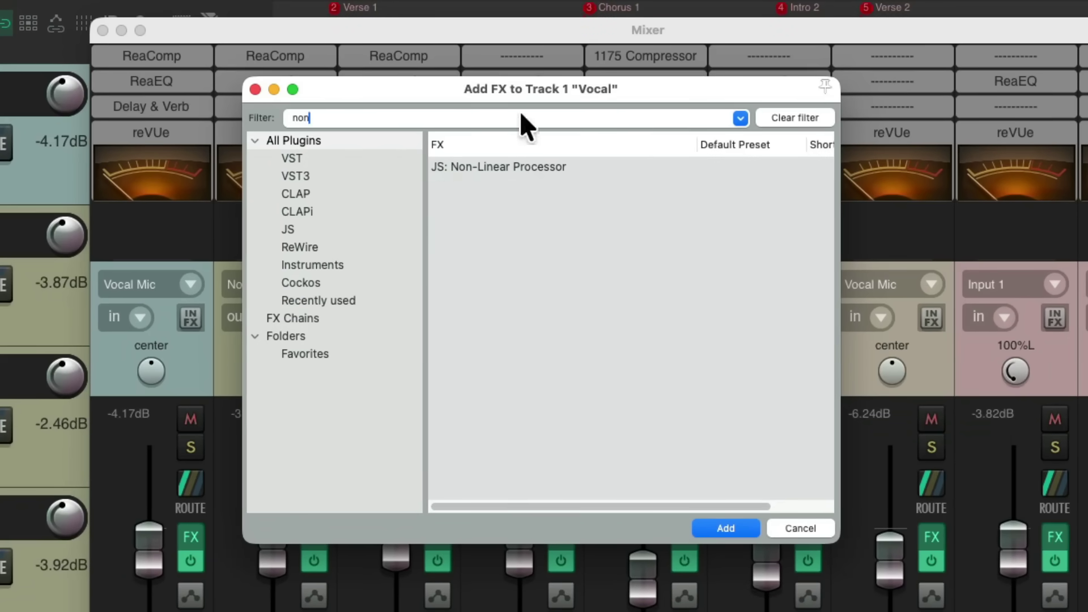
left_click(602, 167)
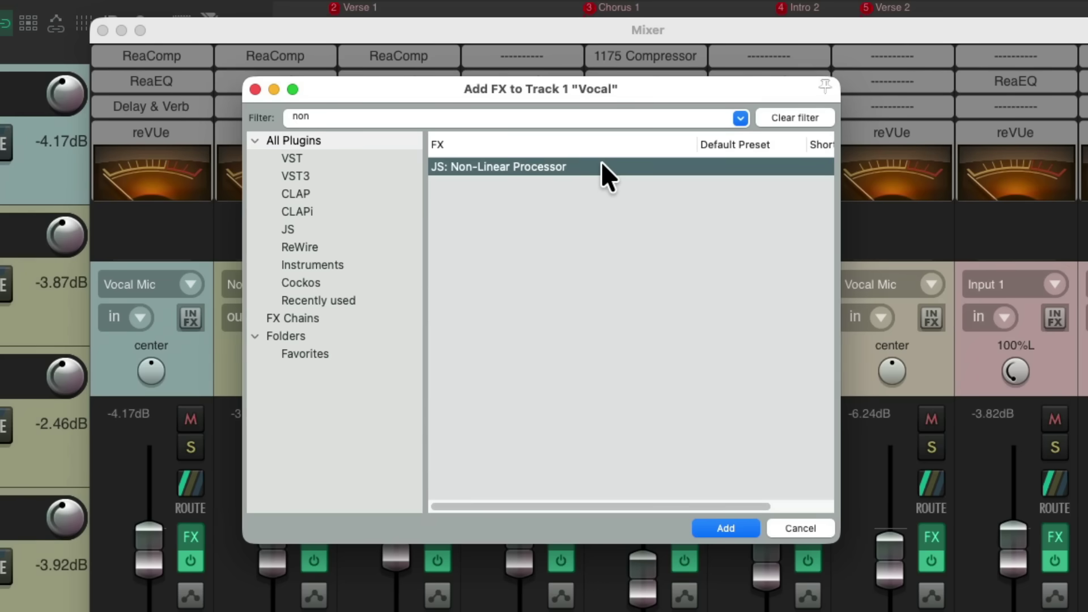
right_click(581, 165)
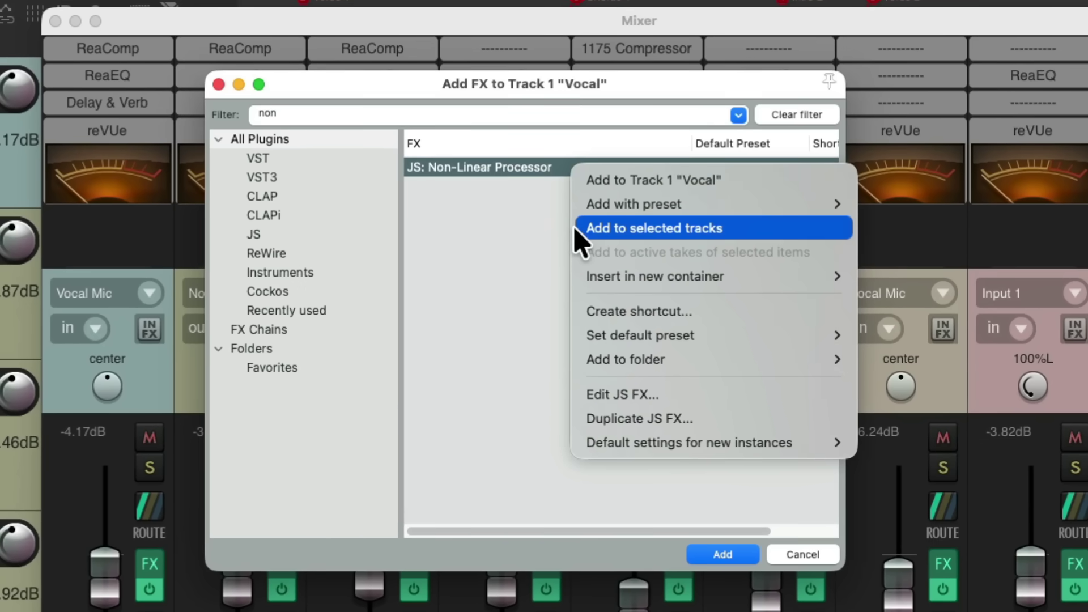
left_click(575, 228)
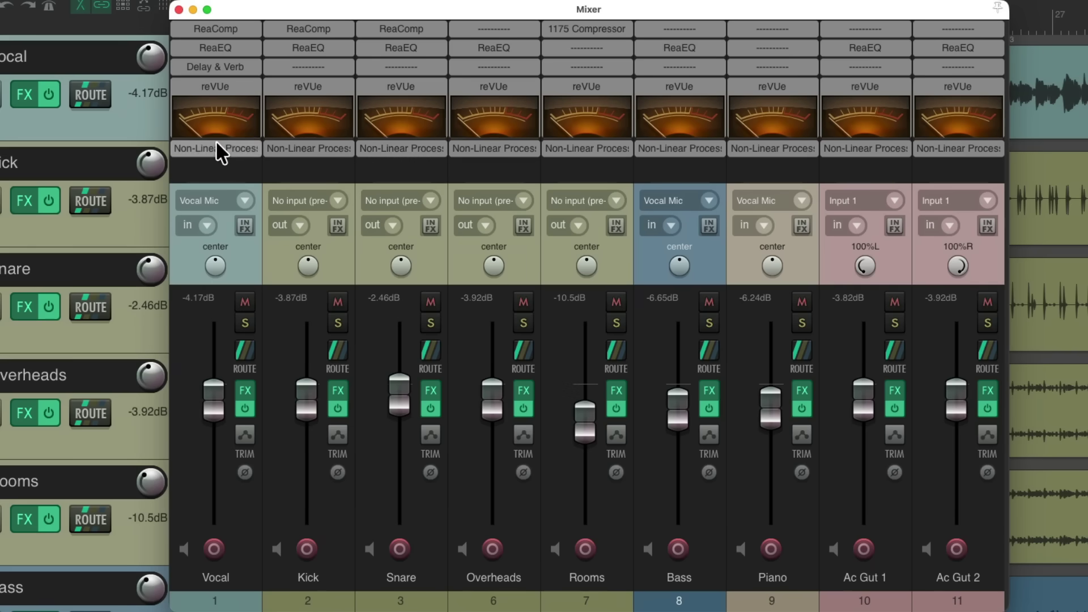
Move the Non-Linear Processor to the first FX slot on every track, from Vocal through Ac Gut 2.
left_click_drag(215, 147, 224, 31)
left_click_drag(331, 141, 312, 29)
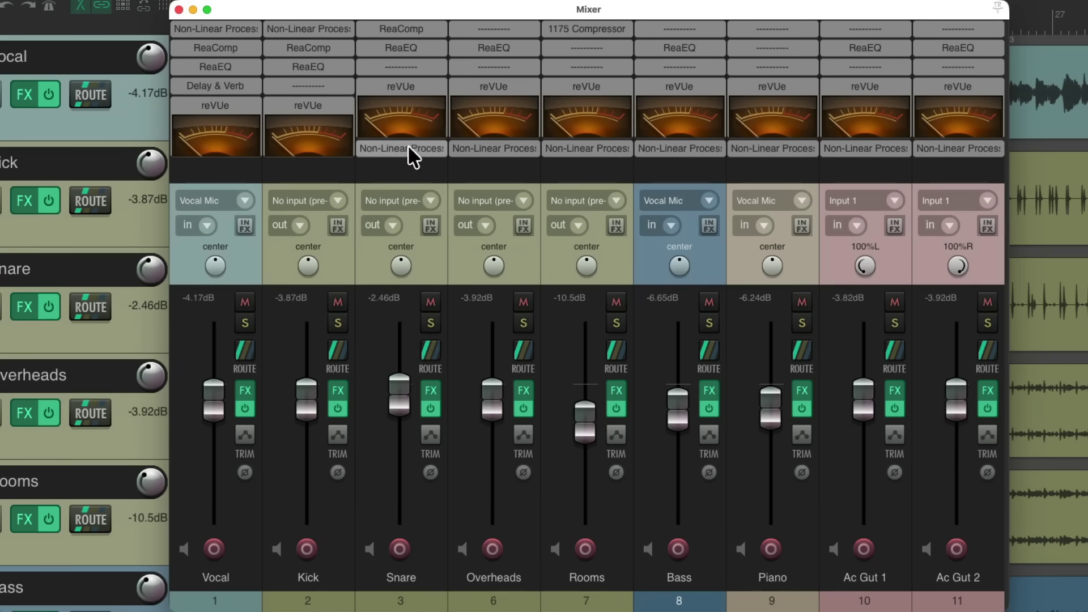
left_click_drag(407, 144, 404, 29)
left_click_drag(505, 147, 495, 30)
left_click_drag(589, 147, 590, 30)
left_click_drag(699, 144, 703, 29)
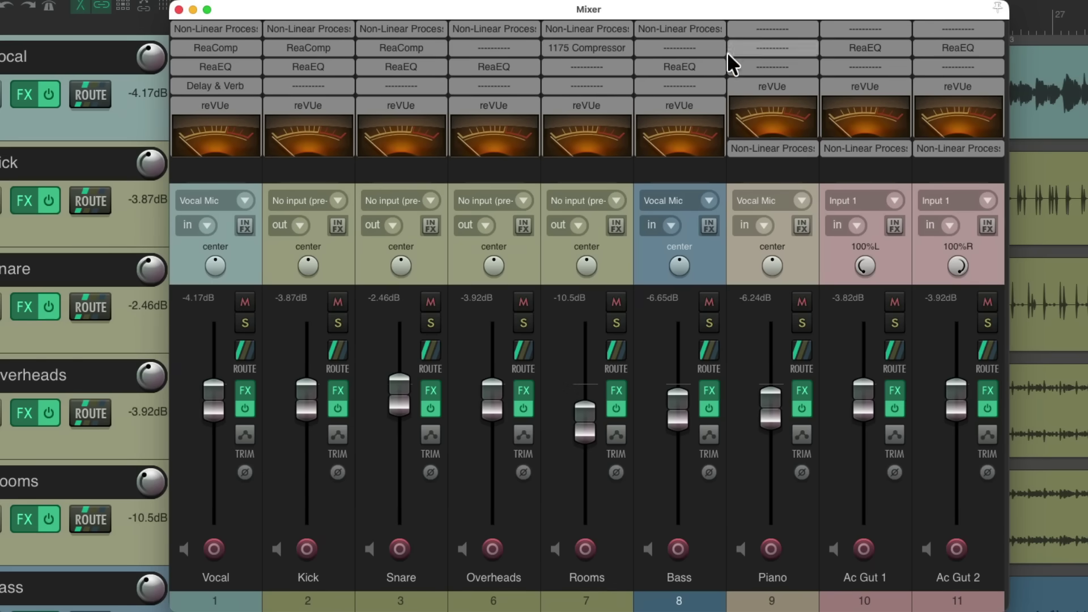
left_click_drag(805, 147, 782, 29)
left_click_drag(884, 149, 862, 29)
left_click_drag(941, 149, 958, 30)
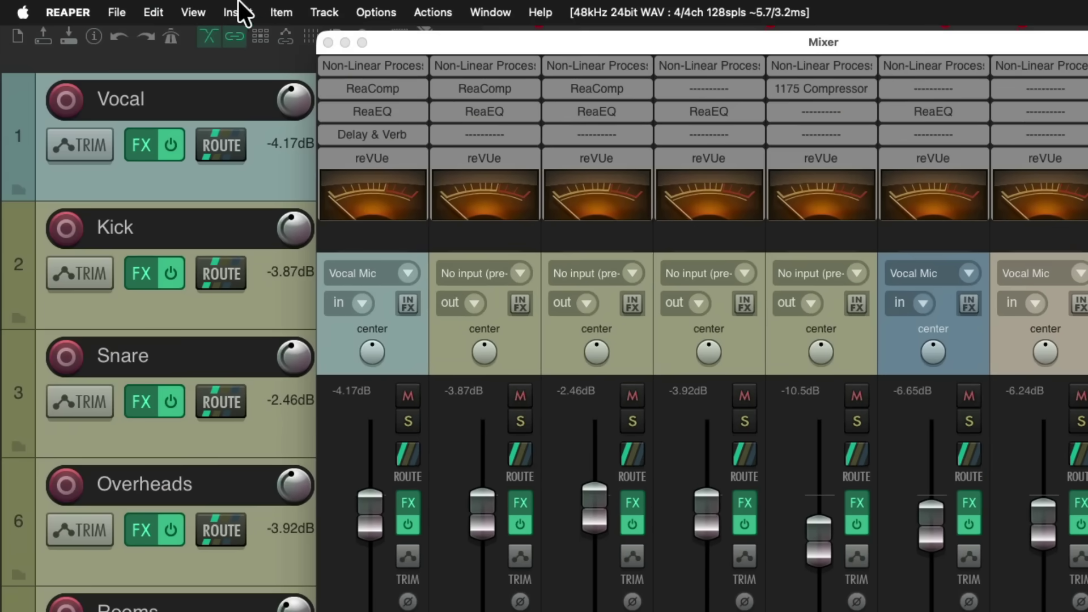
Open the Project Media/FX Bay and show the list of FX used in the project.
left_click(64, 0)
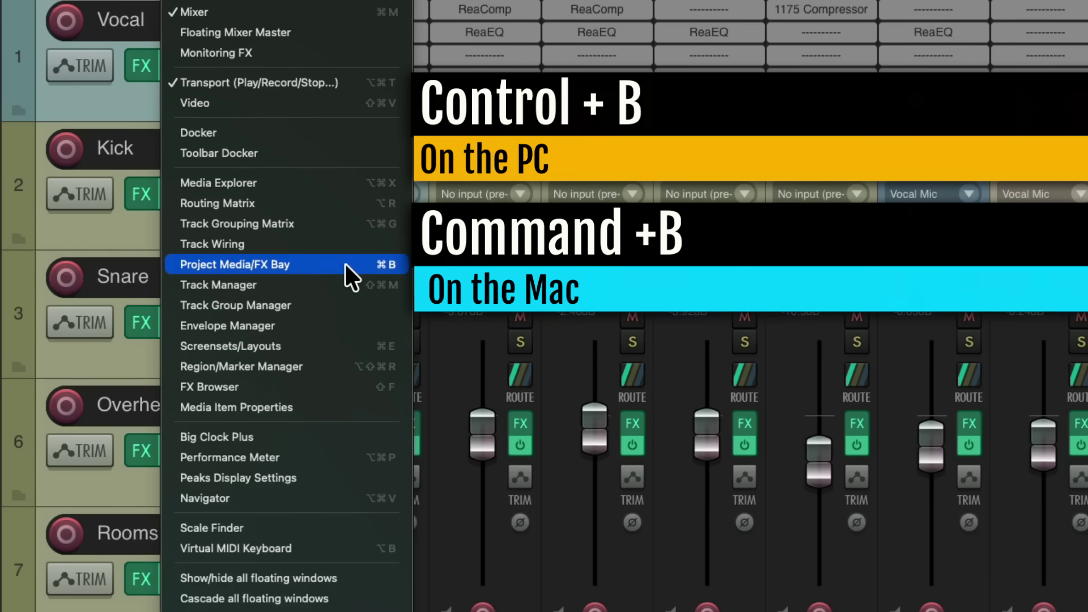
left_click(345, 264)
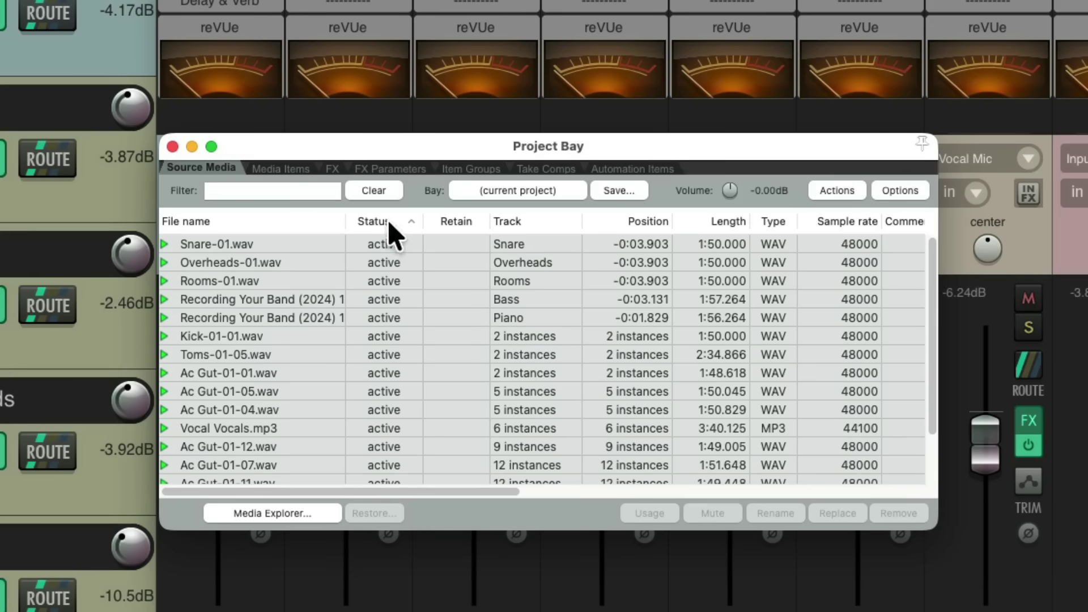
left_click(334, 167)
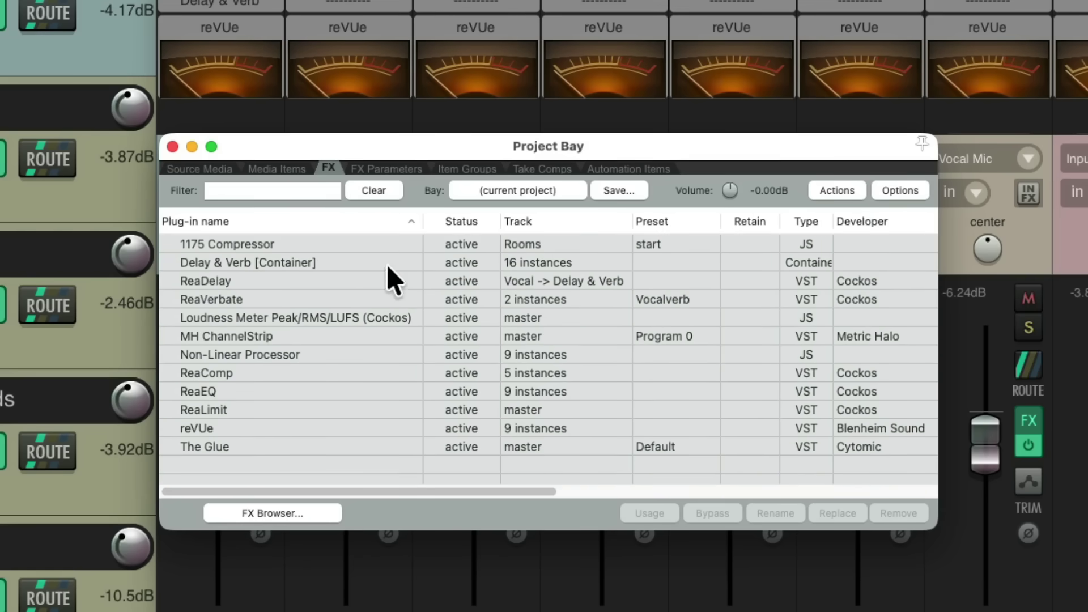
Bypass all instances of the Non-Linear Processor at once from the Project Bay, and reactivate them.
left_click(383, 352)
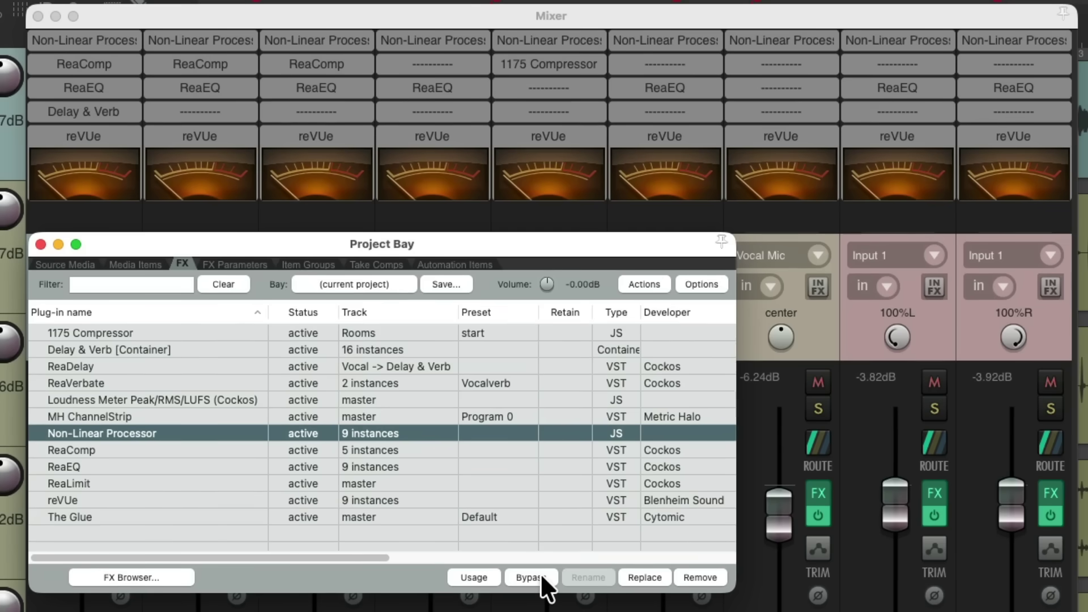
left_click(723, 513)
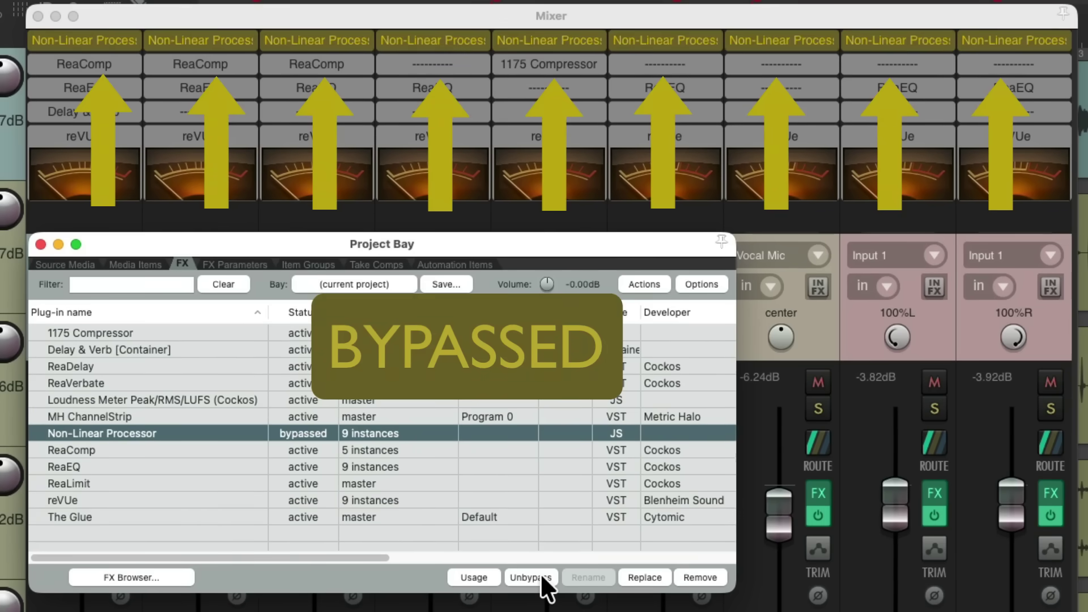
left_click(539, 575)
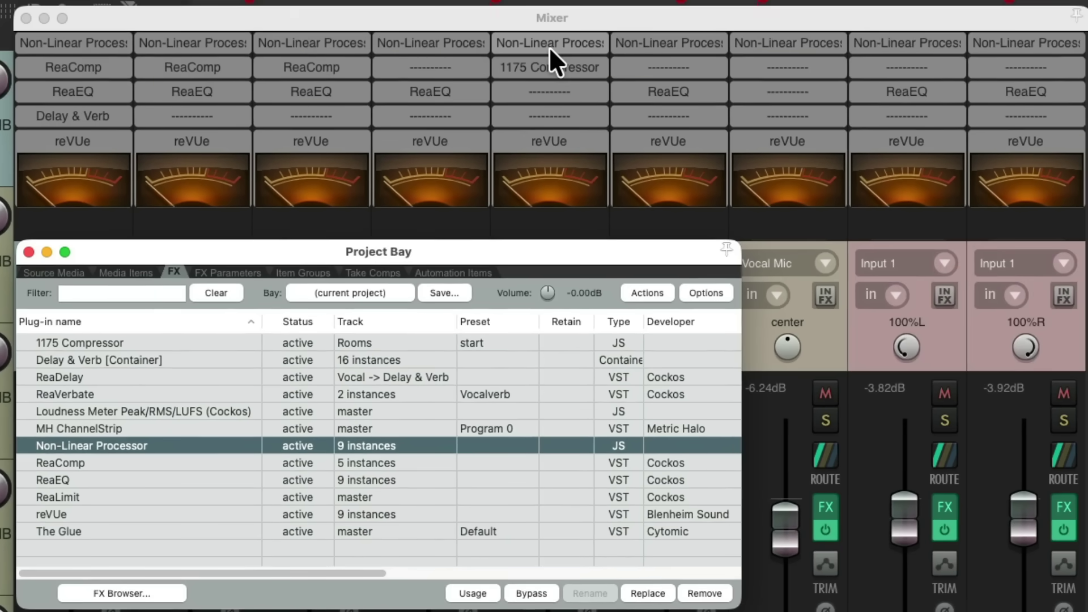
Open the Rooms track's Non-Linear Processor and try its 30%, 50% and 70% presets in turn.
left_click(549, 47)
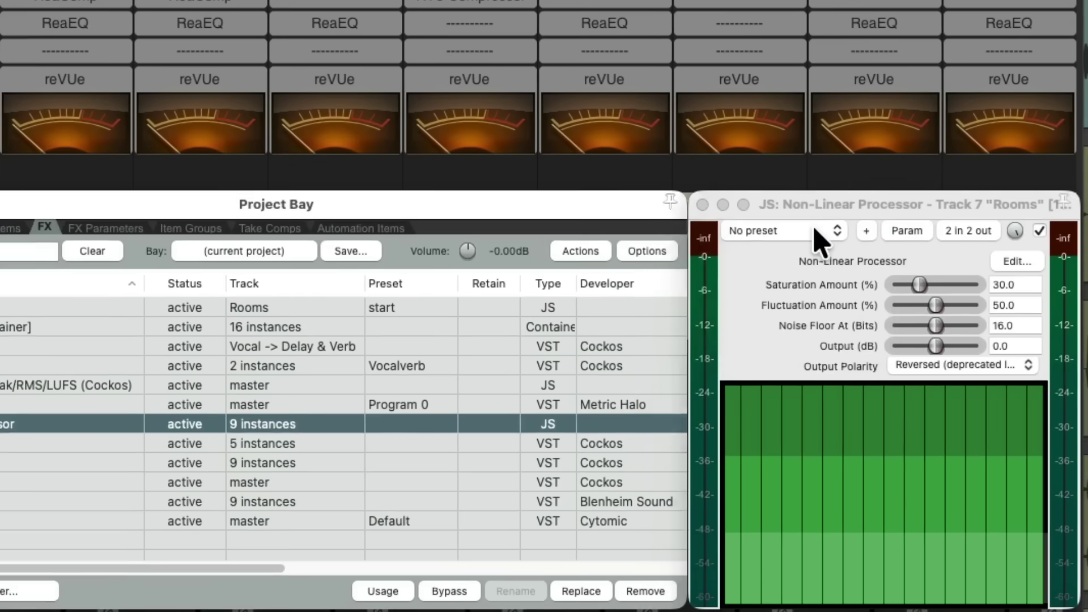
left_click(870, 275)
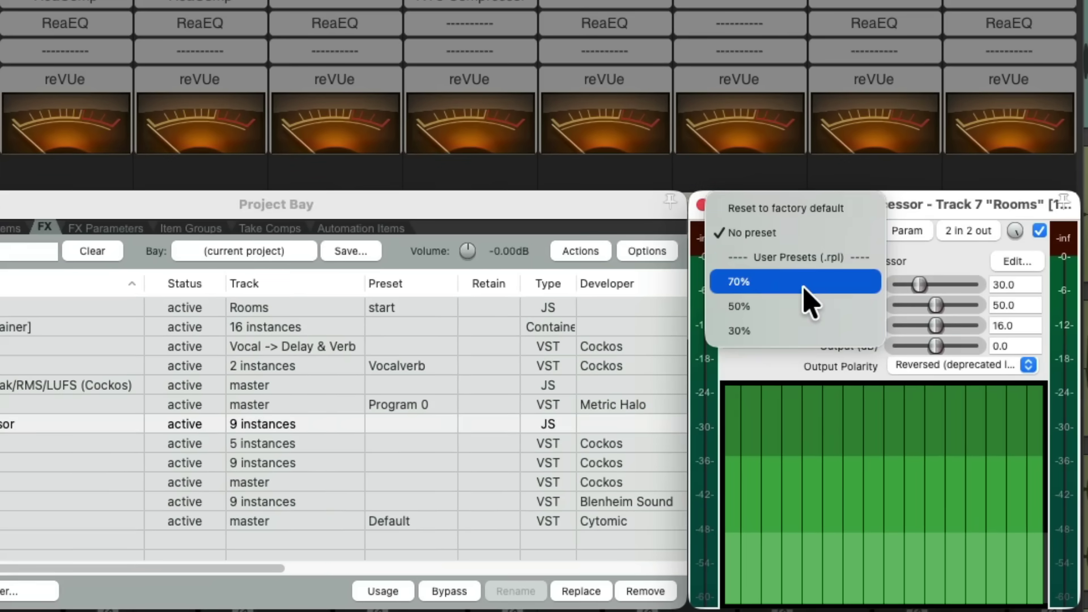
left_click(802, 332)
left_click(795, 233)
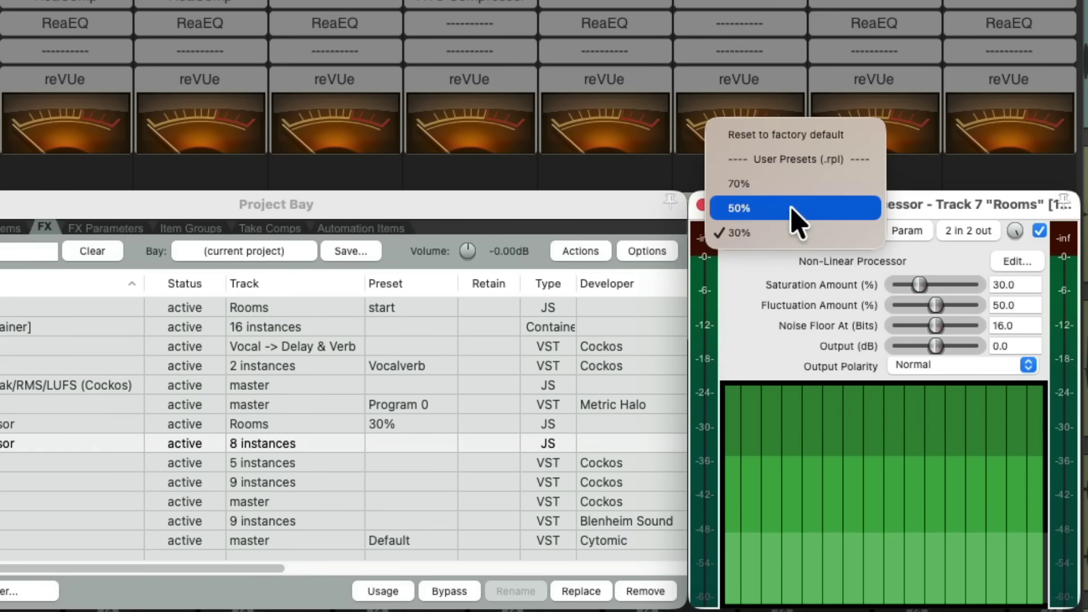
left_click(792, 208)
left_click(794, 225)
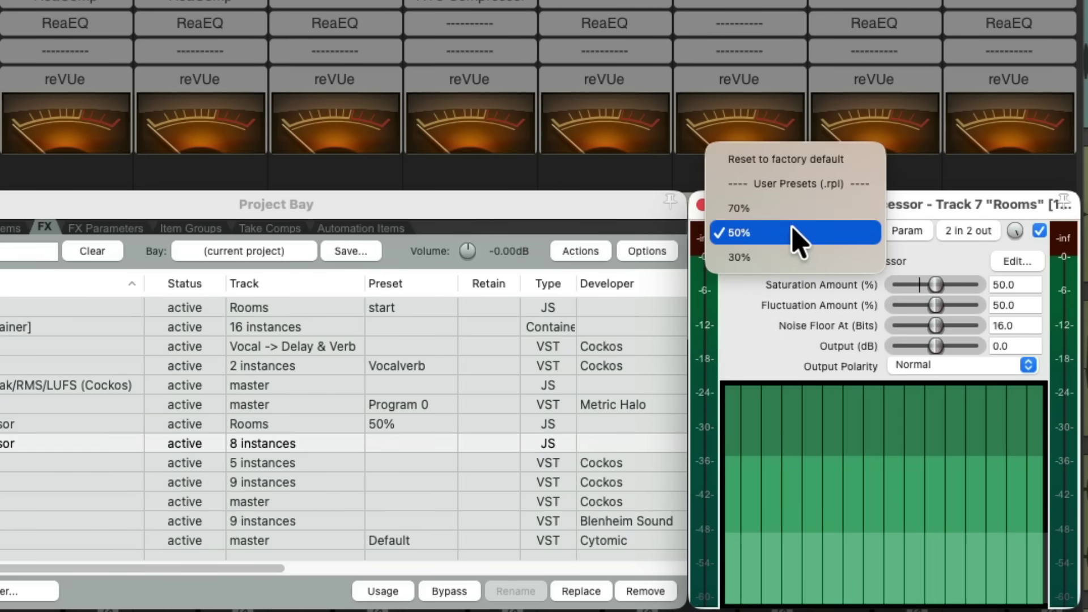
left_click(794, 213)
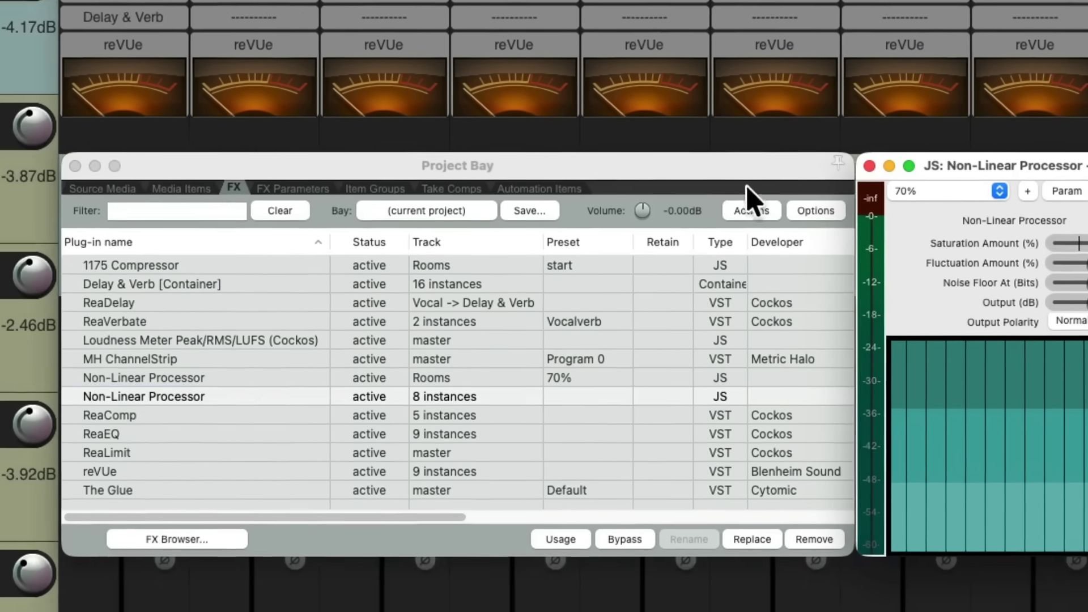
Apply the 70% preset to all the remaining Non-Linear Processor instances from the Project Bay.
left_click(503, 207)
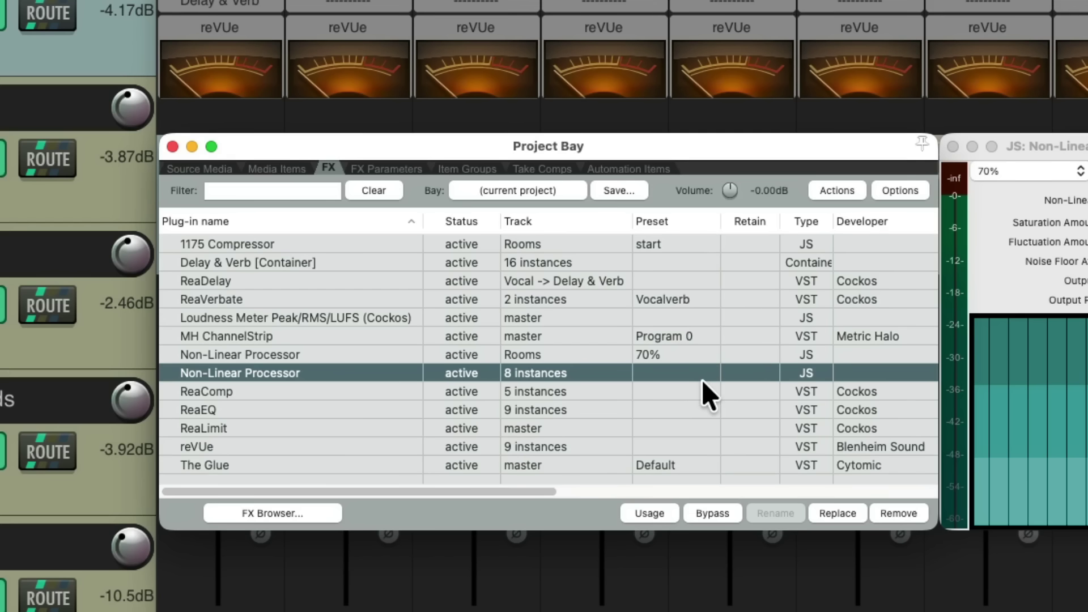
right_click(646, 377)
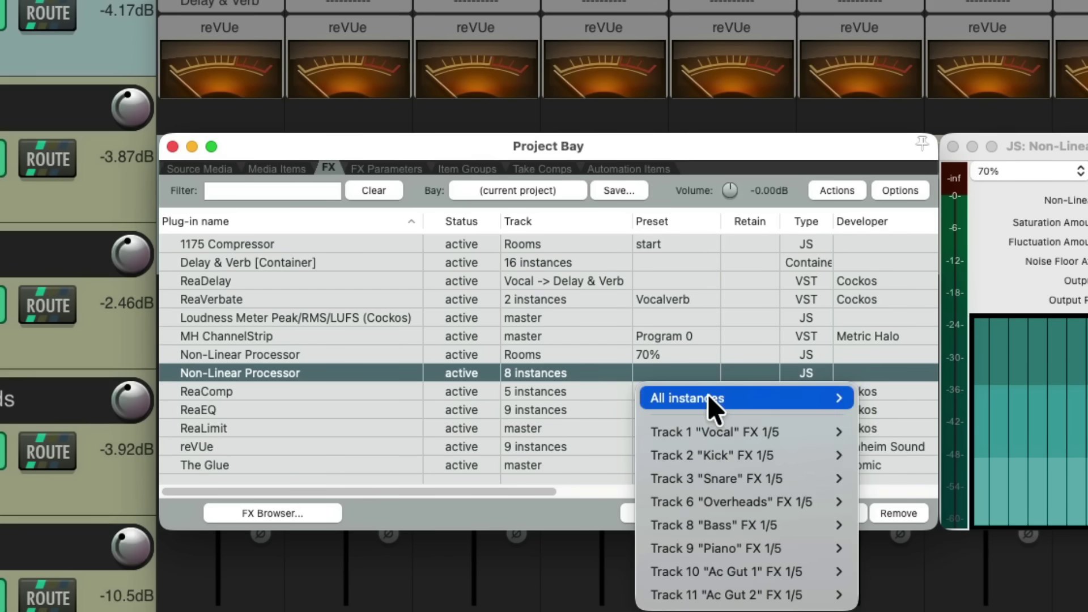
mouse_move(710, 397)
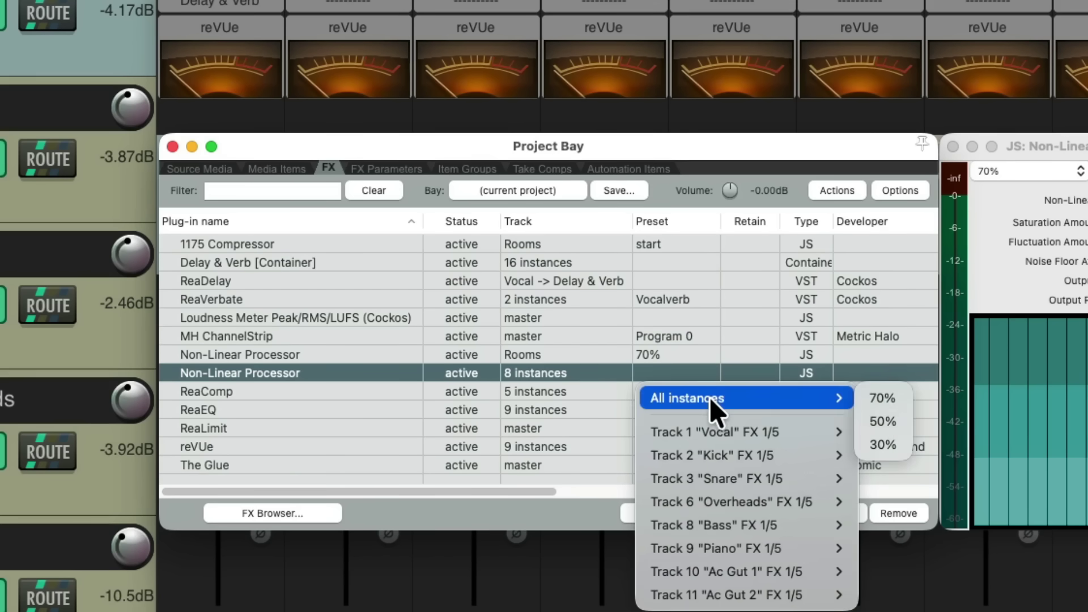
left_click(876, 398)
Switch every Non-Linear Processor instance in the project to the 30% preset.
right_click(662, 355)
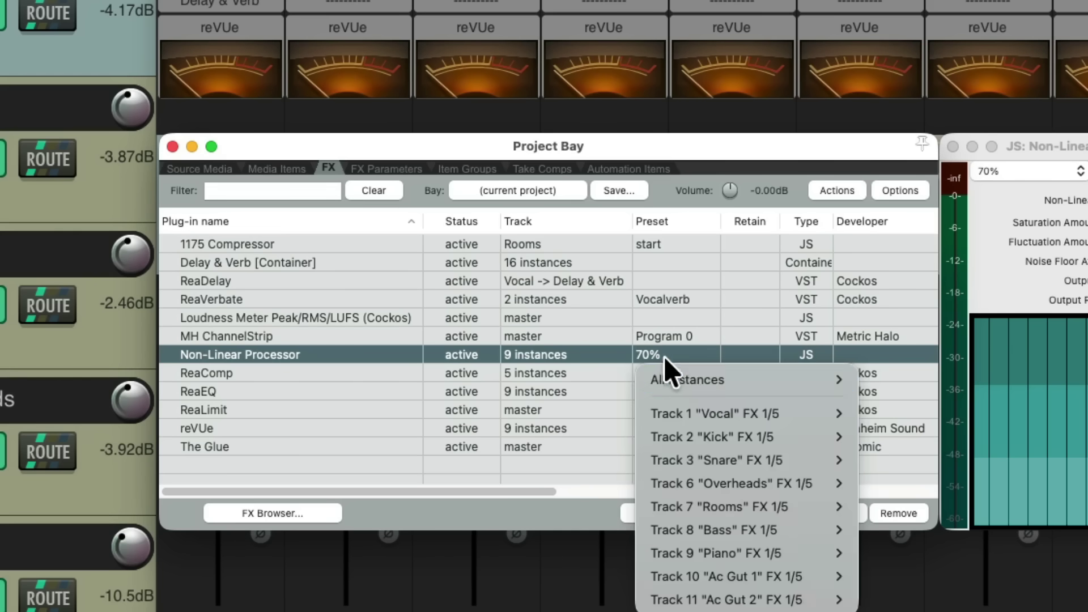
mouse_move(749, 377)
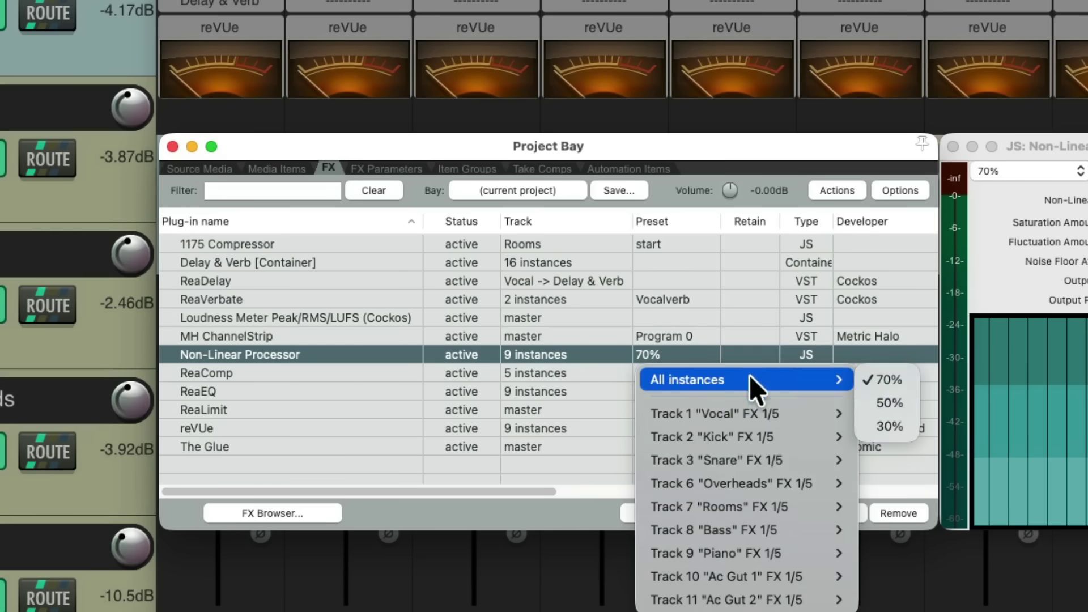
left_click(910, 428)
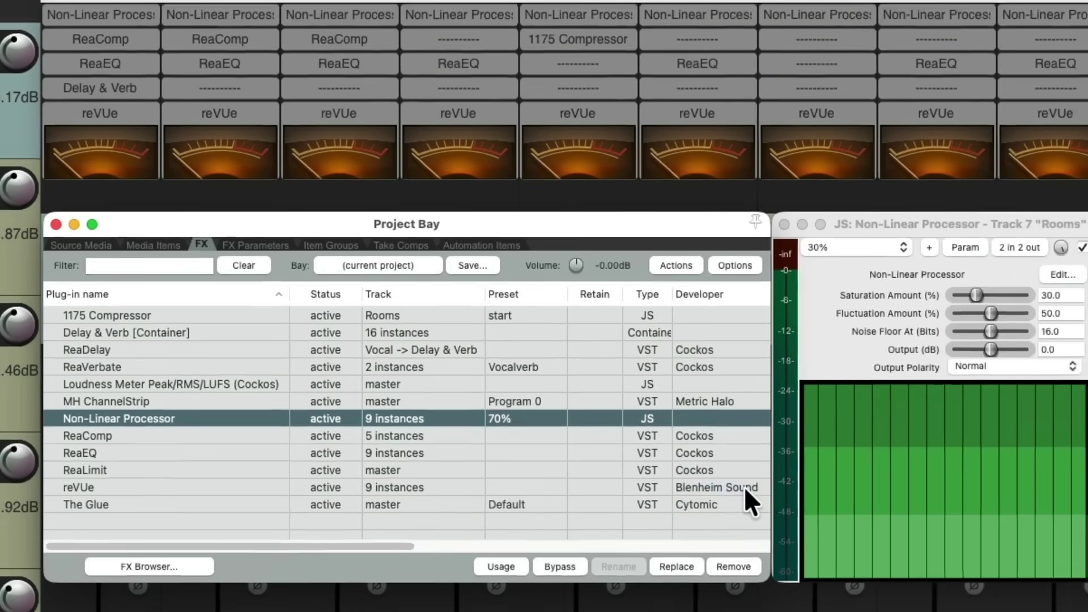
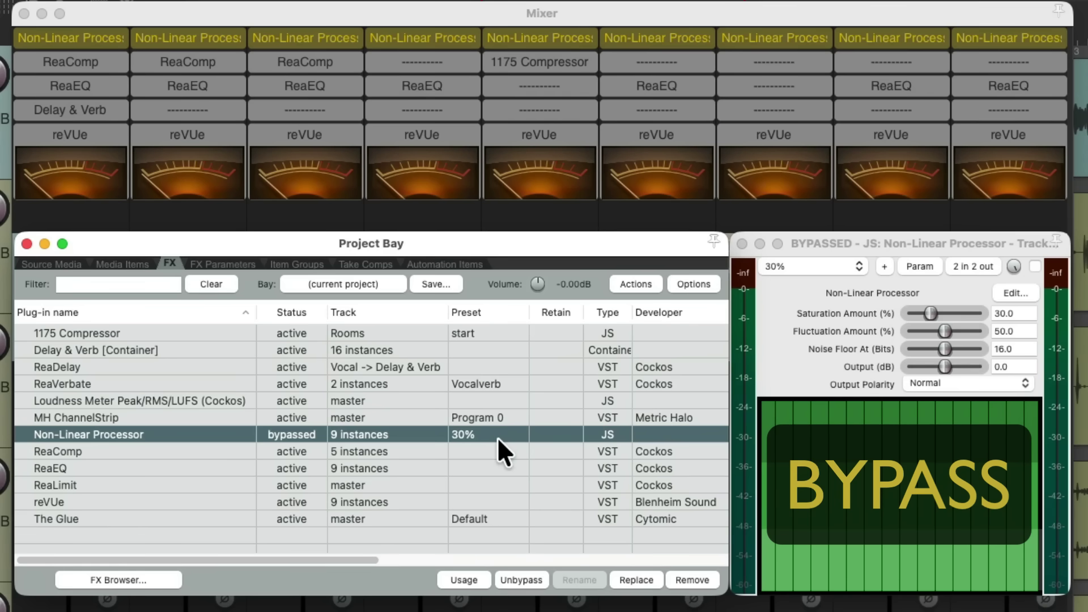
Compare the mix during playback with all Non-Linear Processor instances at 30% repeatedly unbypassed and bypassed.
left_click(536, 579)
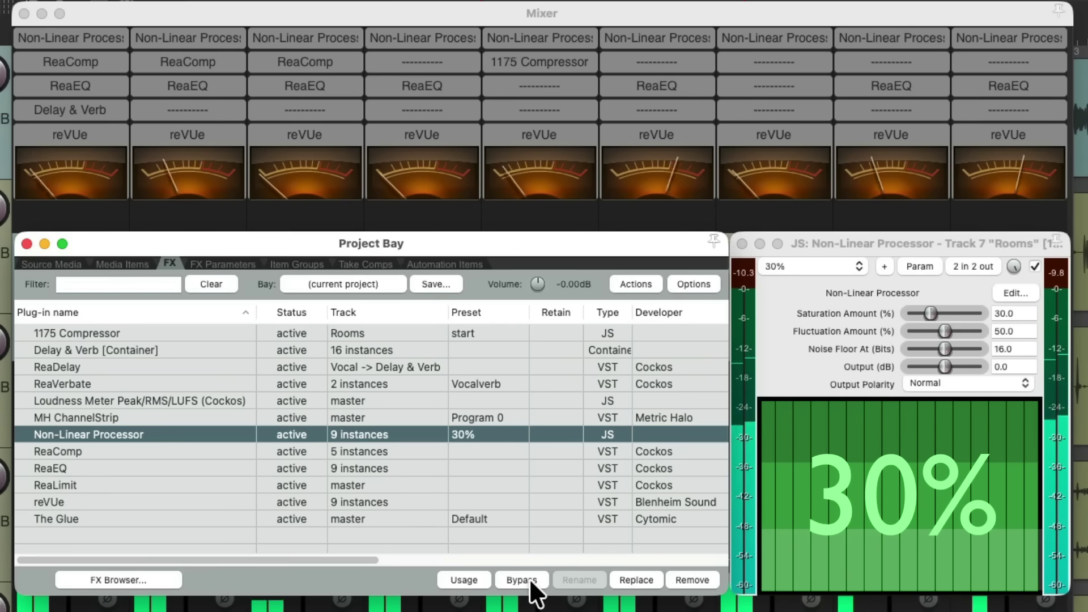
left_click(532, 584)
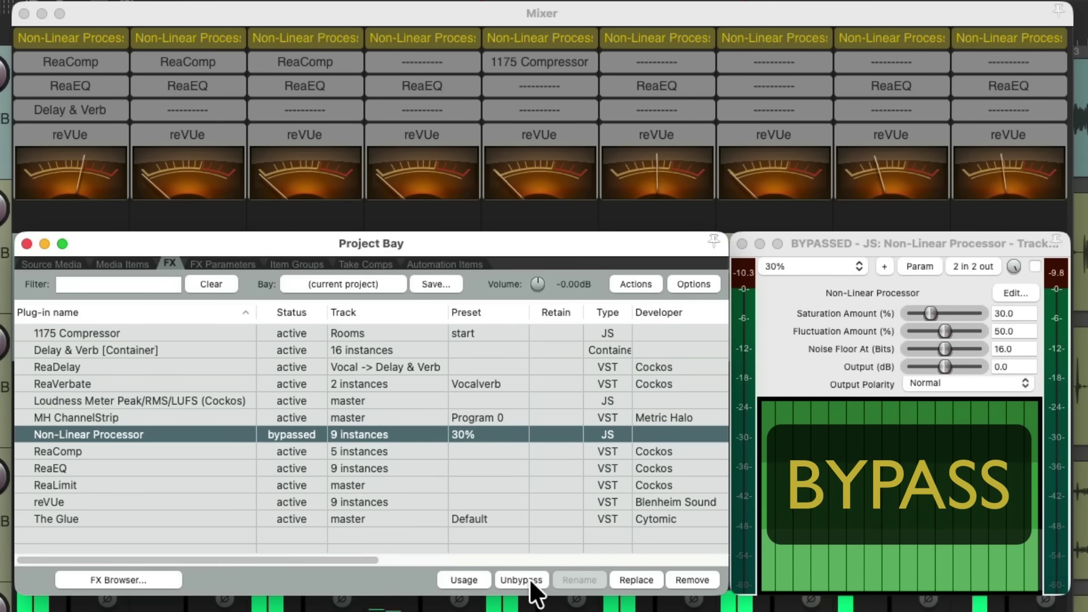
left_click(532, 581)
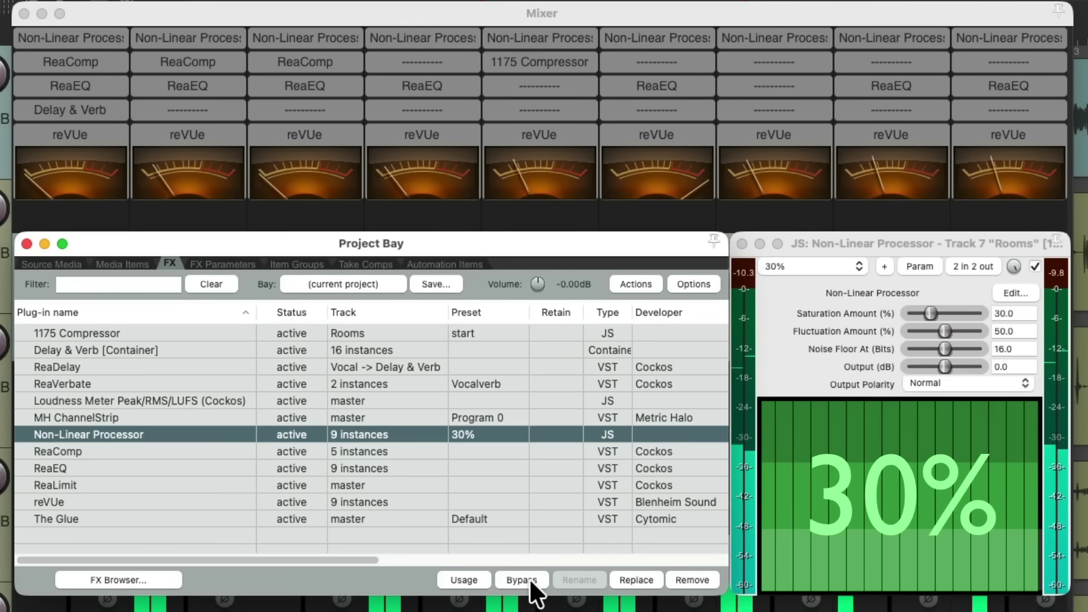
left_click(532, 581)
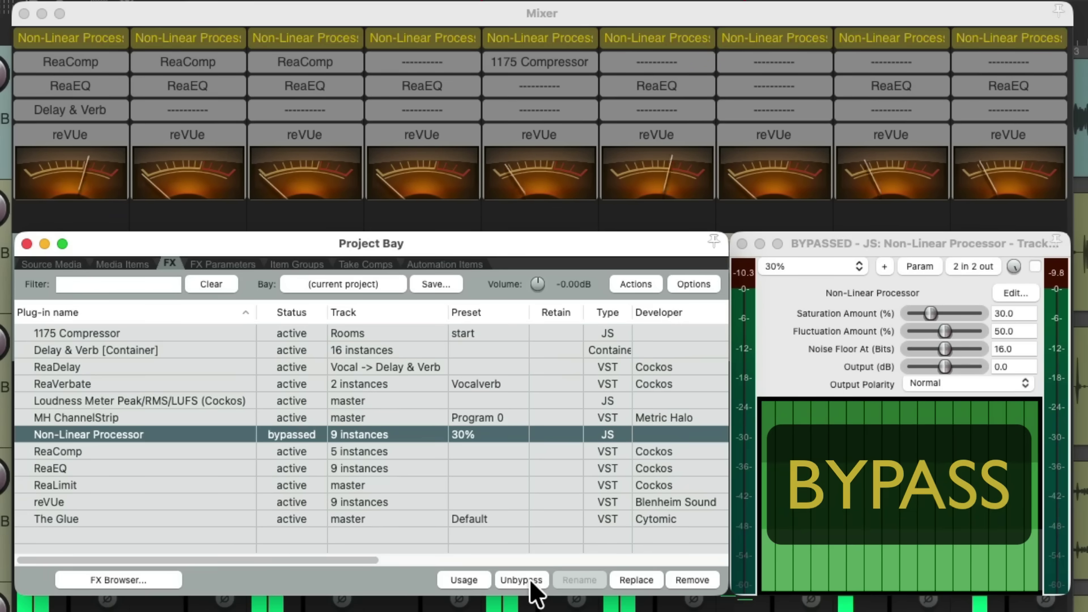
left_click(522, 579)
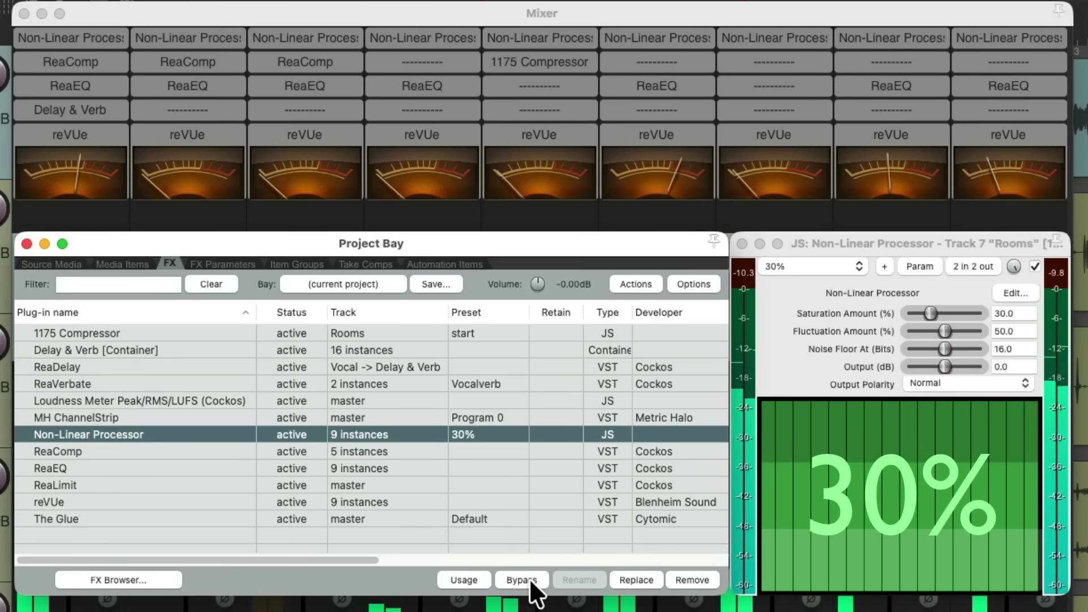
left_click(532, 581)
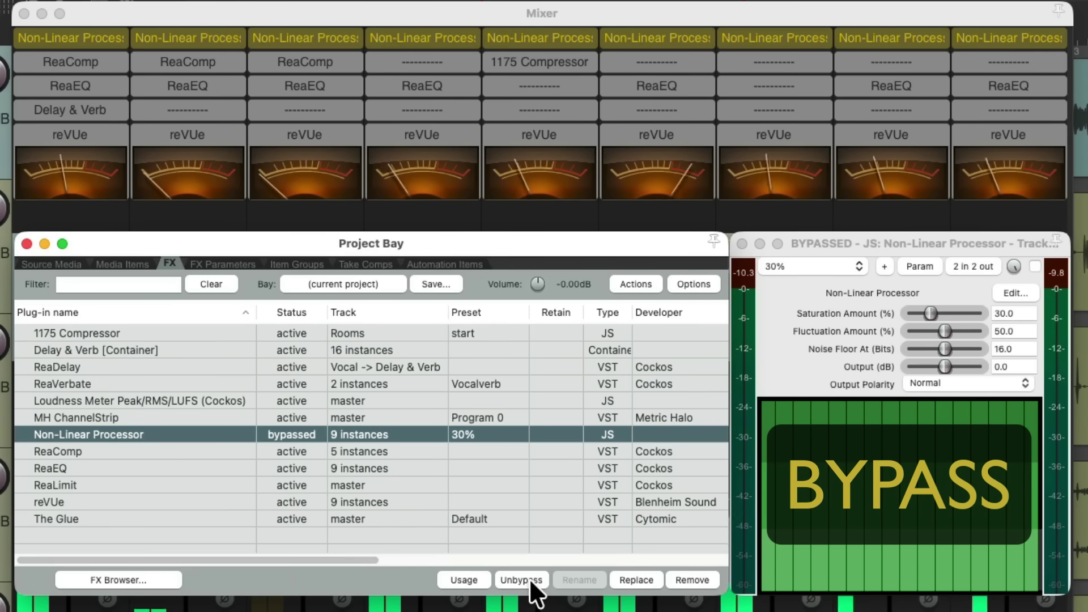
Unbypass all Non-Linear Processor instances and switch them all to the 50% preset.
left_click(531, 581)
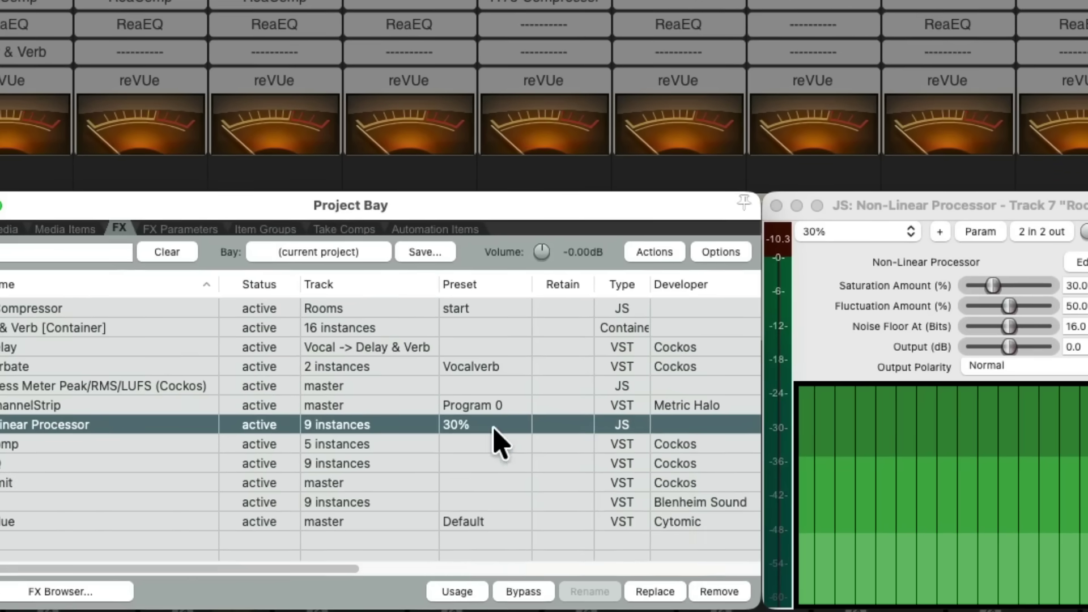
left_click(502, 437)
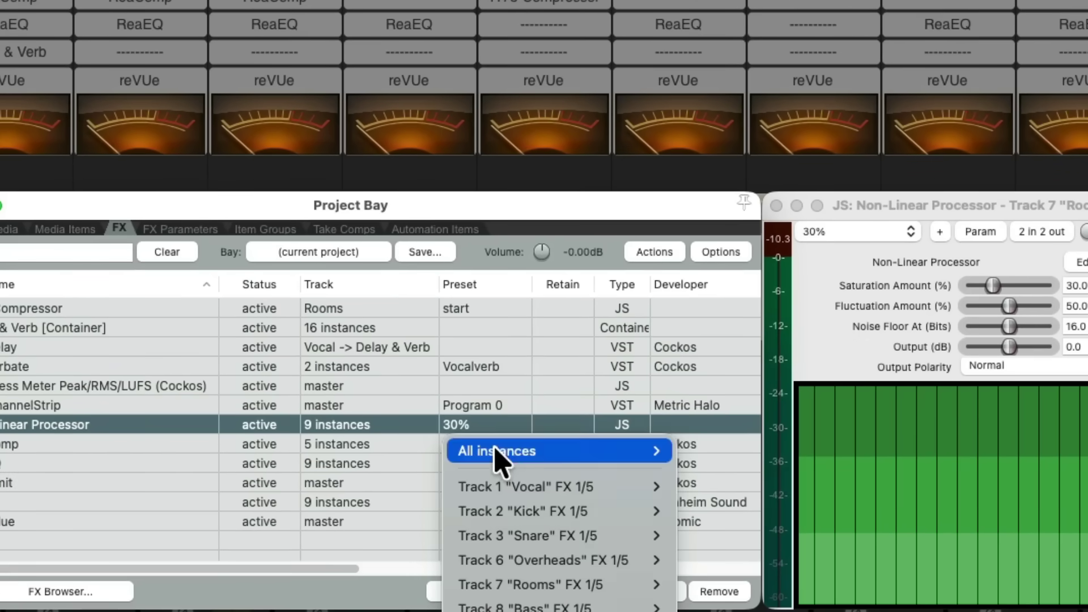
mouse_move(601, 457)
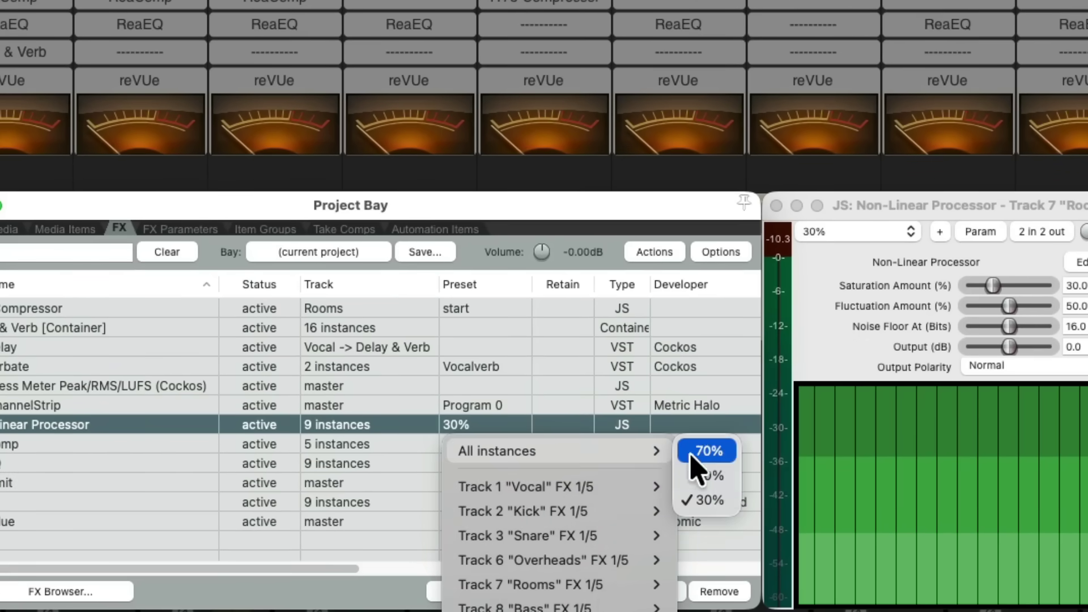
left_click(728, 476)
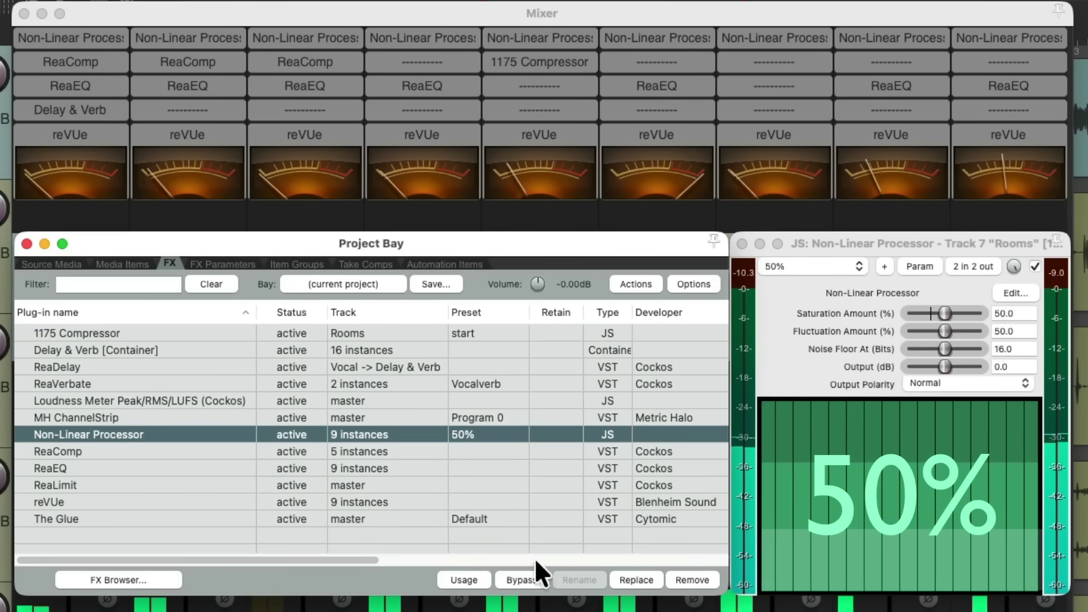
Compare the mix with all Non-Linear Processor instances at 50% repeatedly bypassed and unbypassed, and stop playback with them active.
left_click(521, 579)
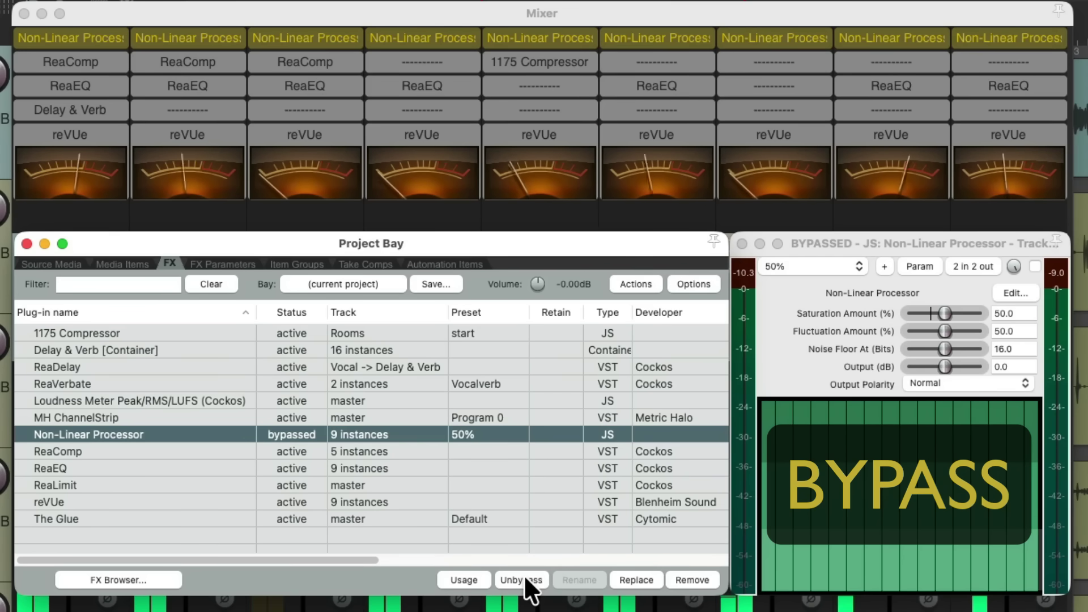
left_click(521, 579)
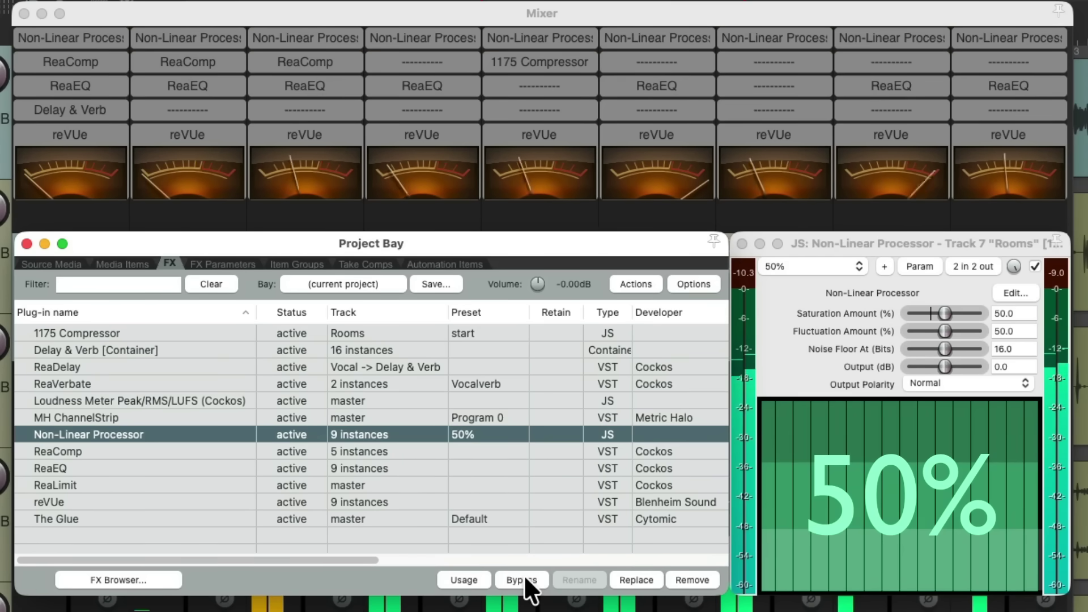
left_click(526, 584)
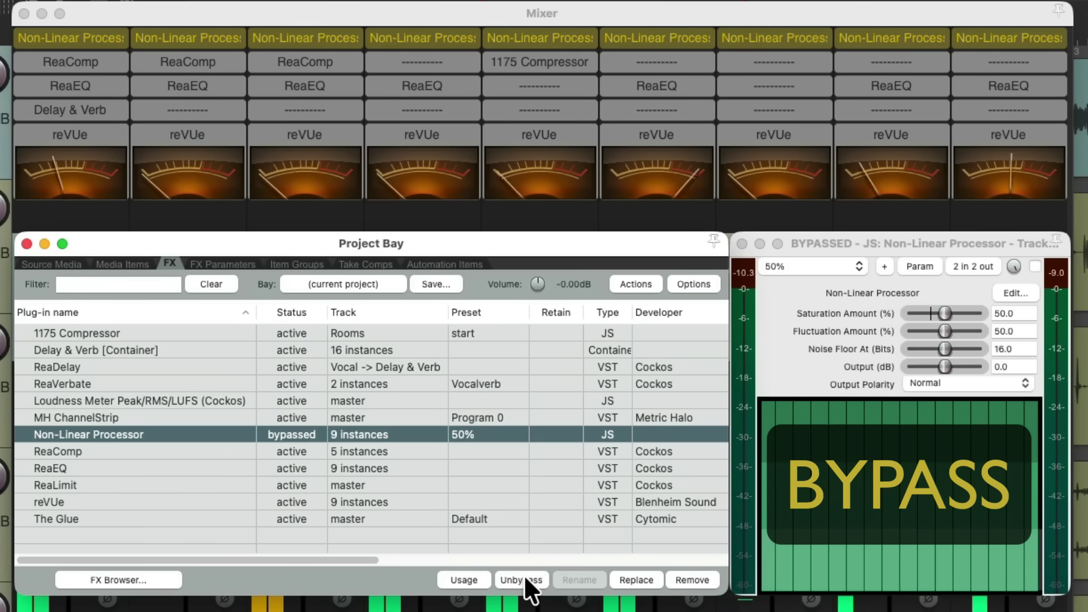
left_click(526, 584)
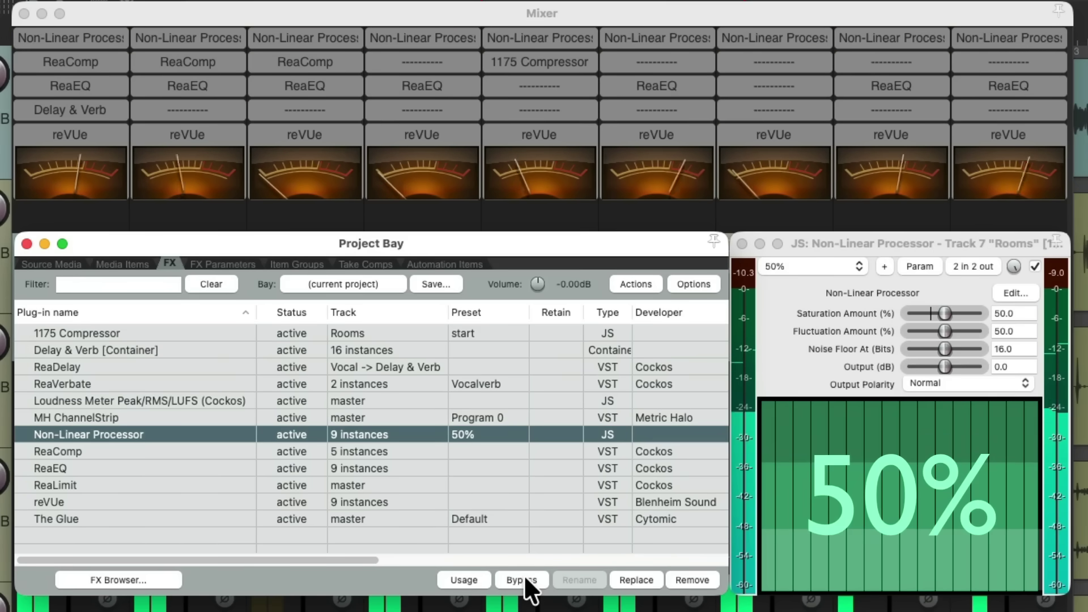
left_click(526, 583)
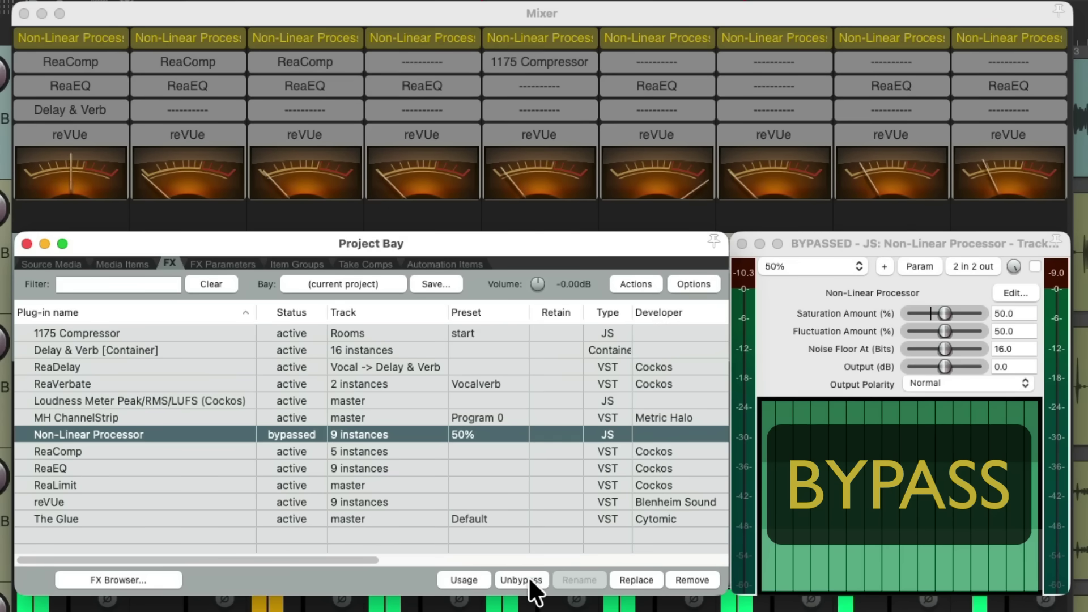
left_click(526, 584)
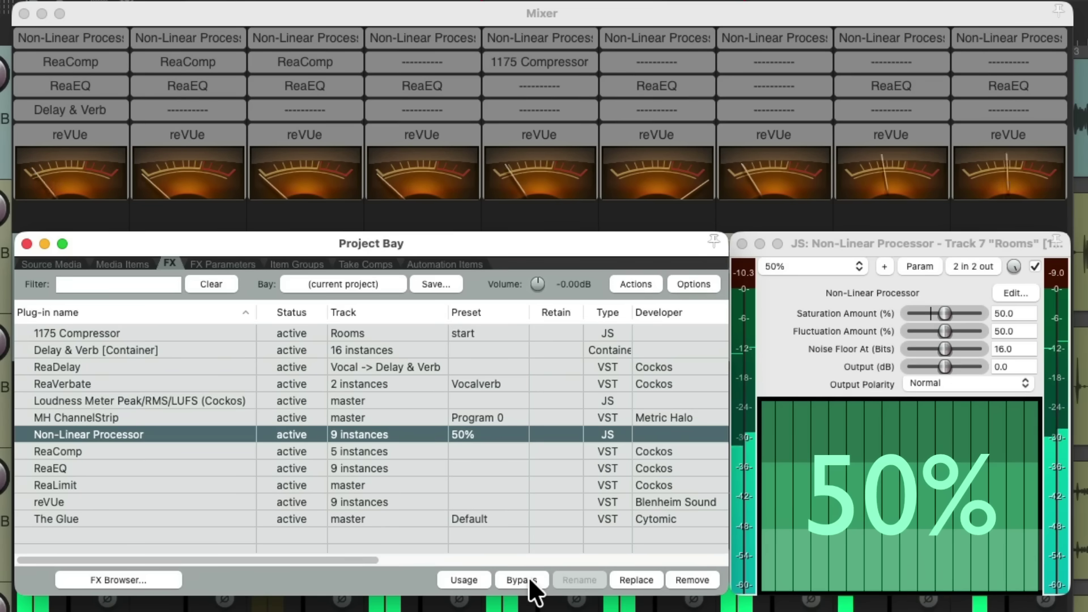
left_click(531, 583)
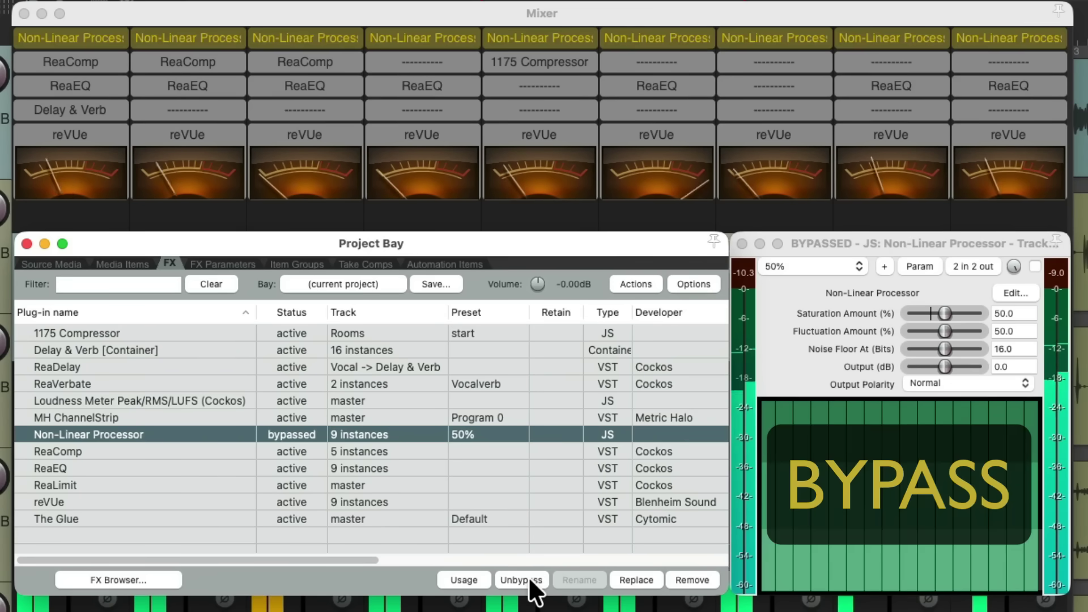
left_click(532, 582)
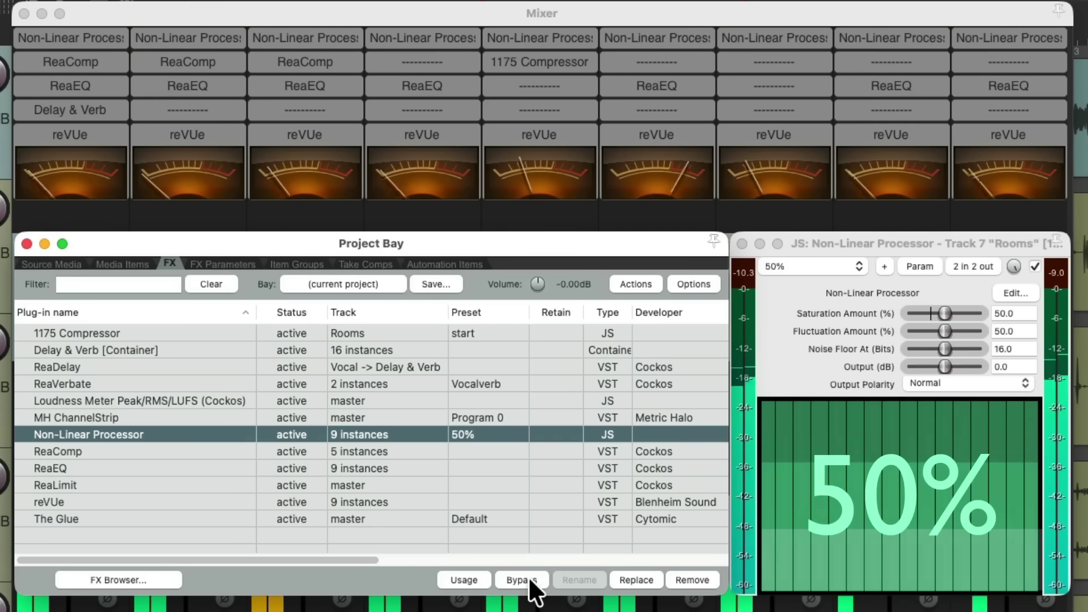
key("space")
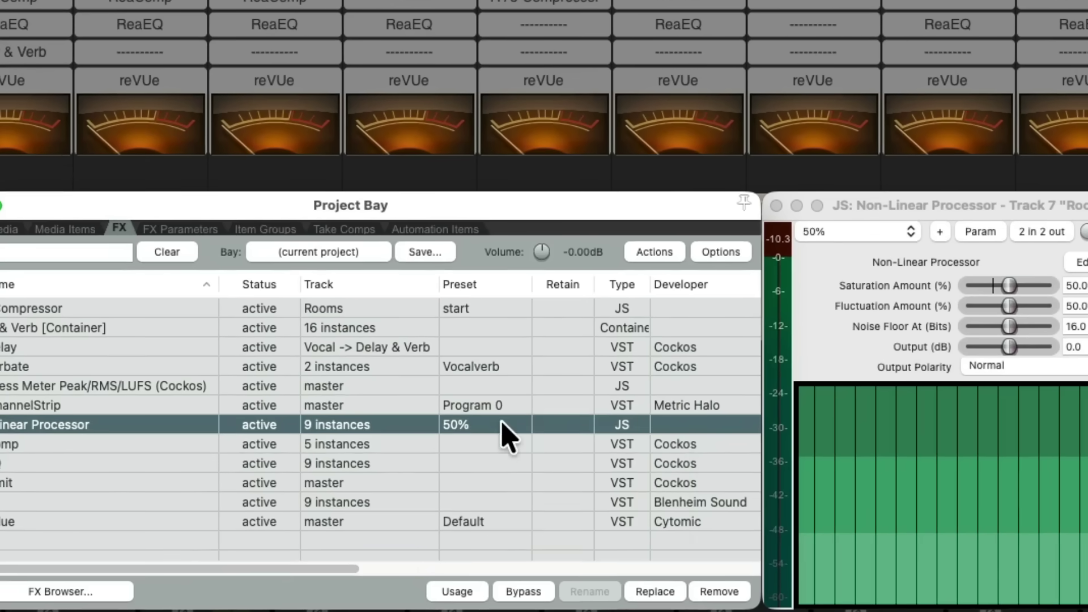
Apply the 70% preset to all Non-Linear Processor instances at once.
left_click(503, 433)
mouse_move(553, 459)
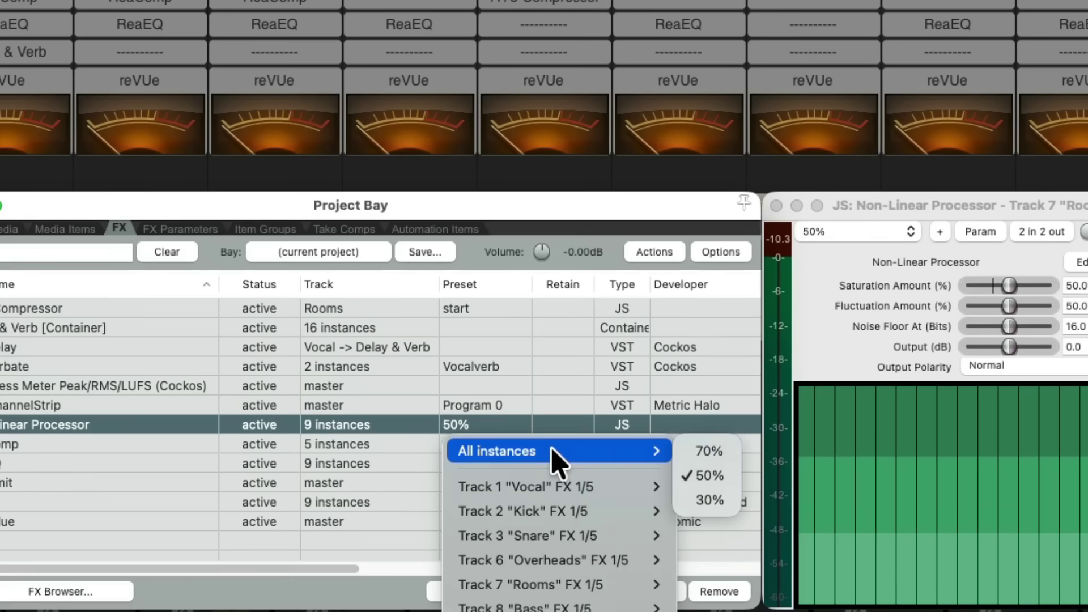
left_click(731, 452)
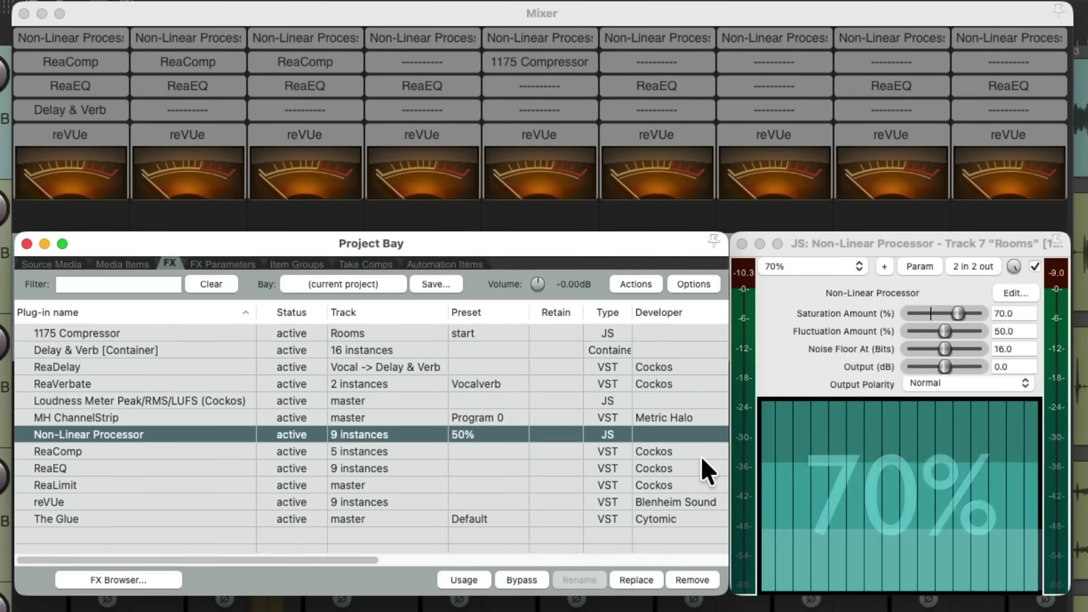
Compare the playing mix with all Non-Linear Processor instances at 70% bypassed and unbypassed, leave them active and stop playback.
left_click(522, 580)
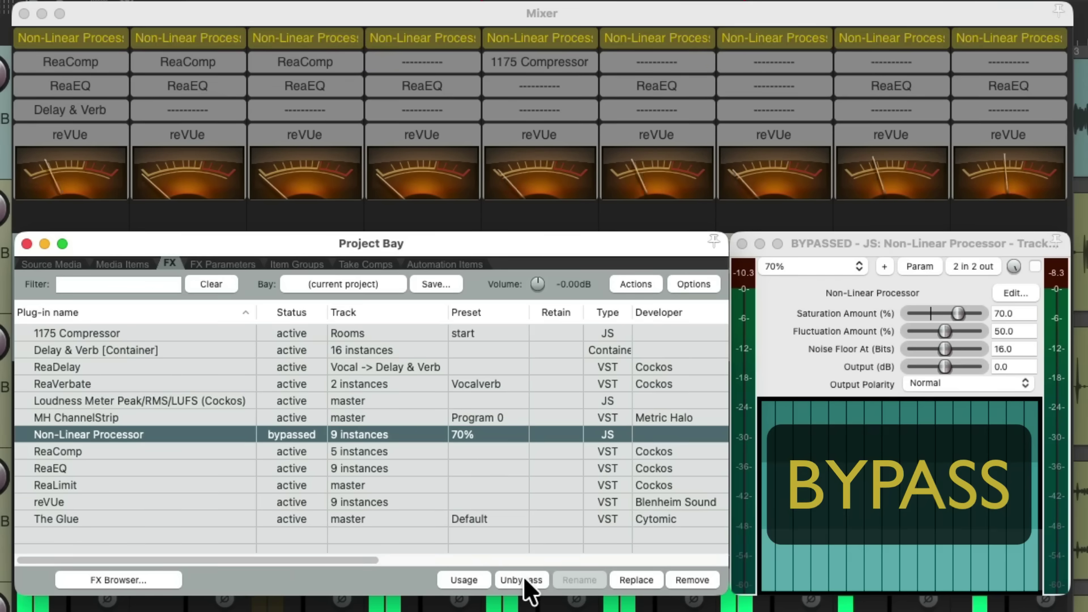
left_click(522, 580)
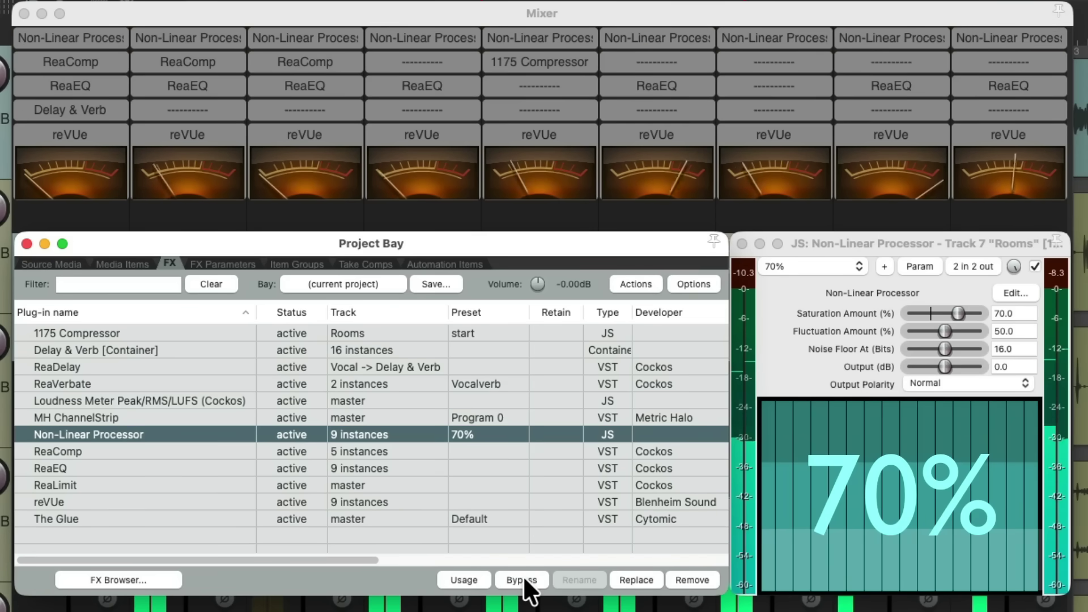
left_click(525, 581)
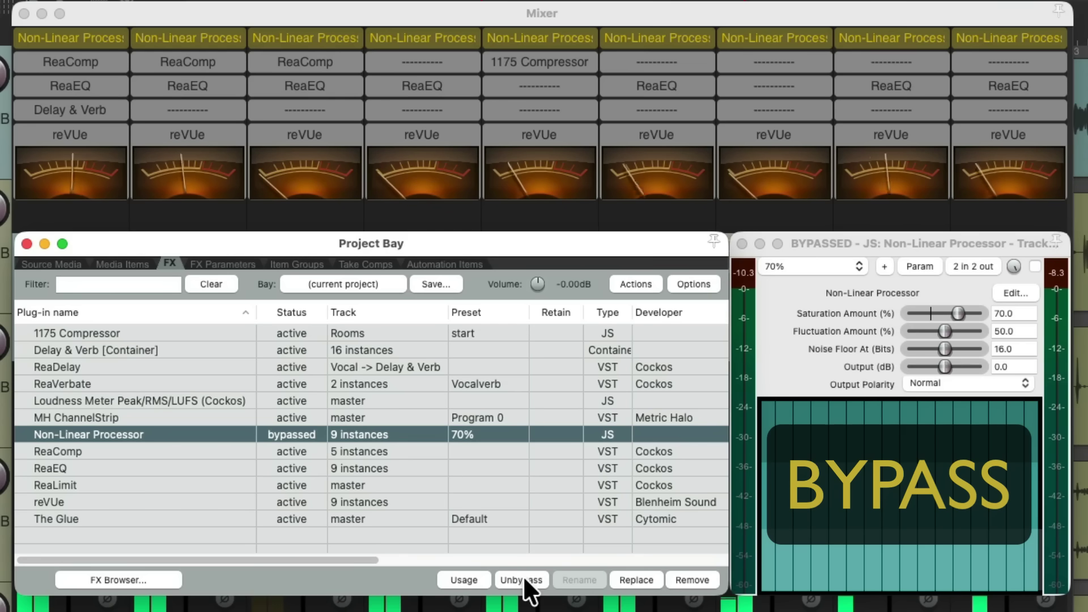
left_click(522, 580)
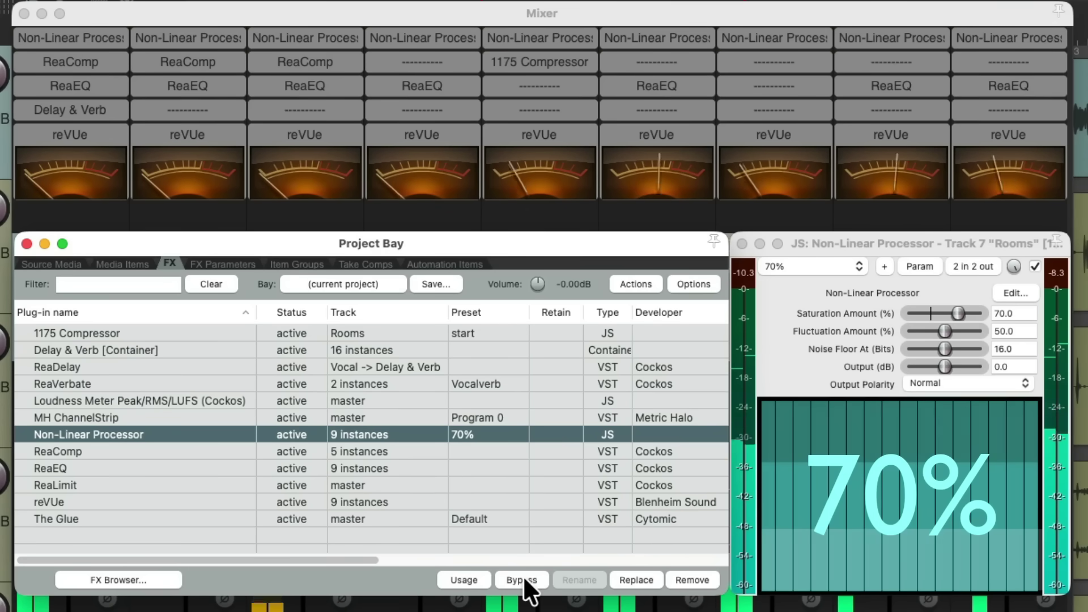
left_click(522, 580)
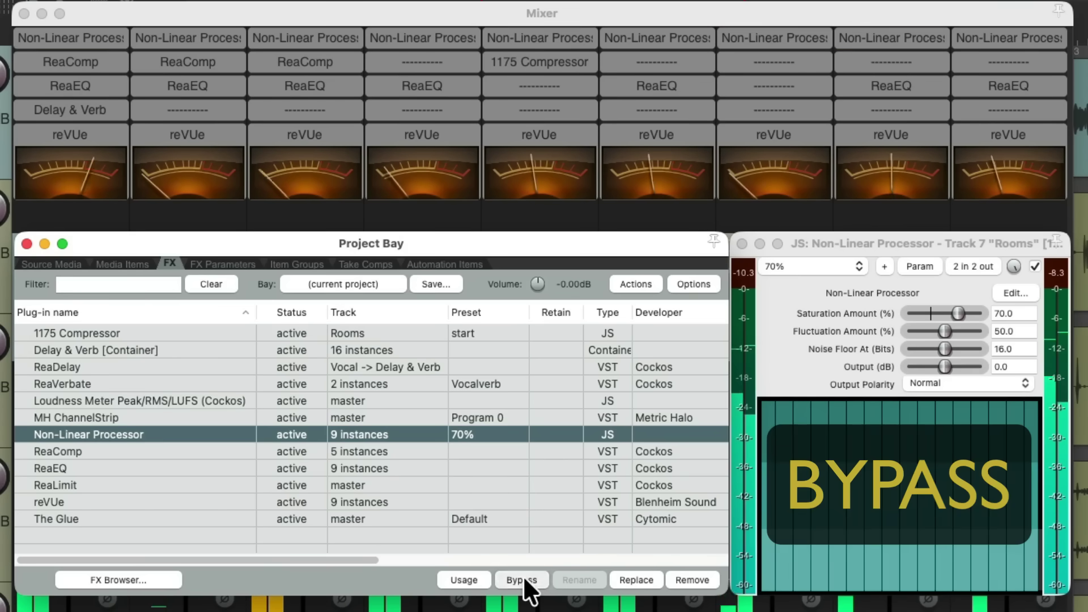
left_click(525, 580)
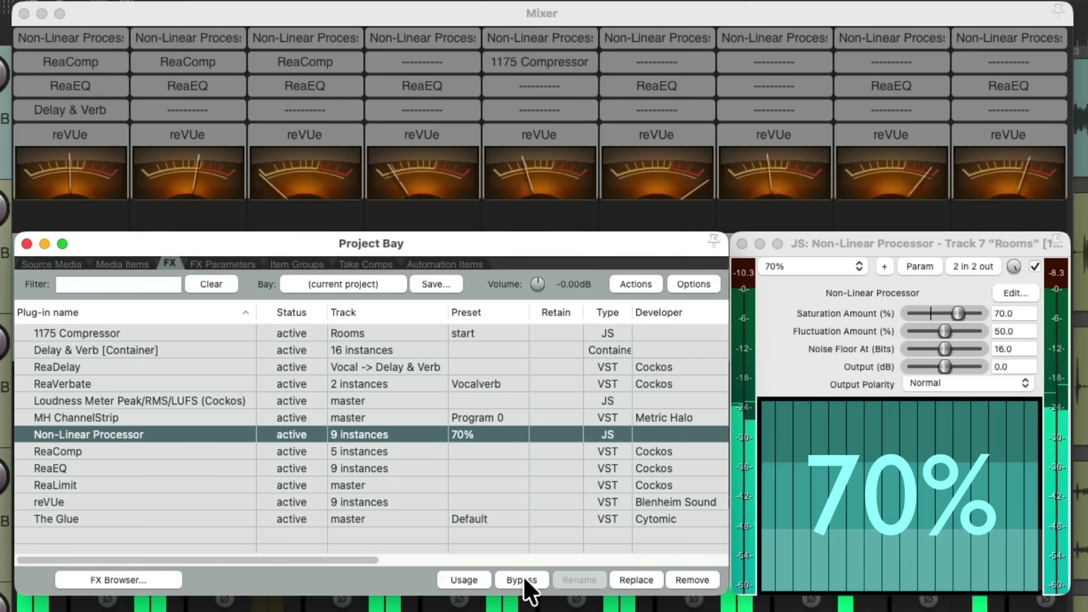
key("space")
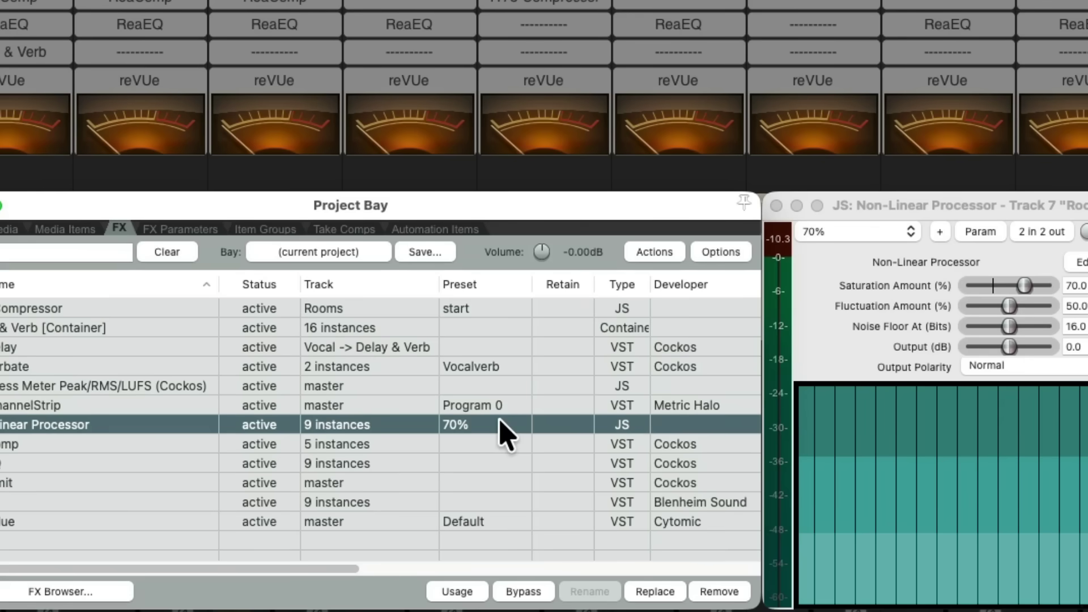
Set every Non-Linear Processor instance back to the 30% preset and start playback.
left_click(506, 435)
mouse_move(662, 449)
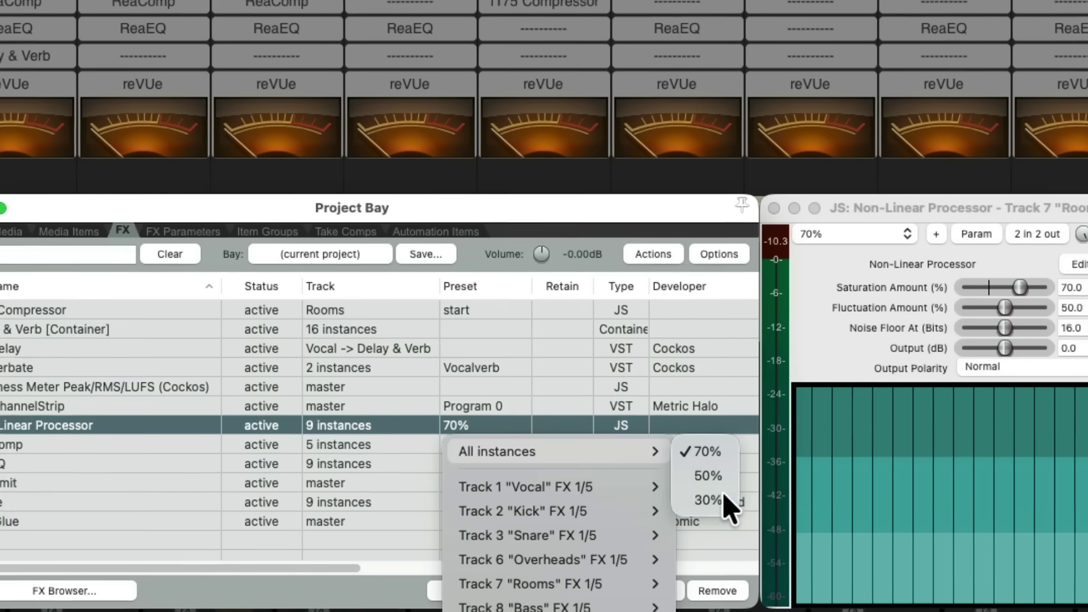
left_click(715, 501)
key("space")
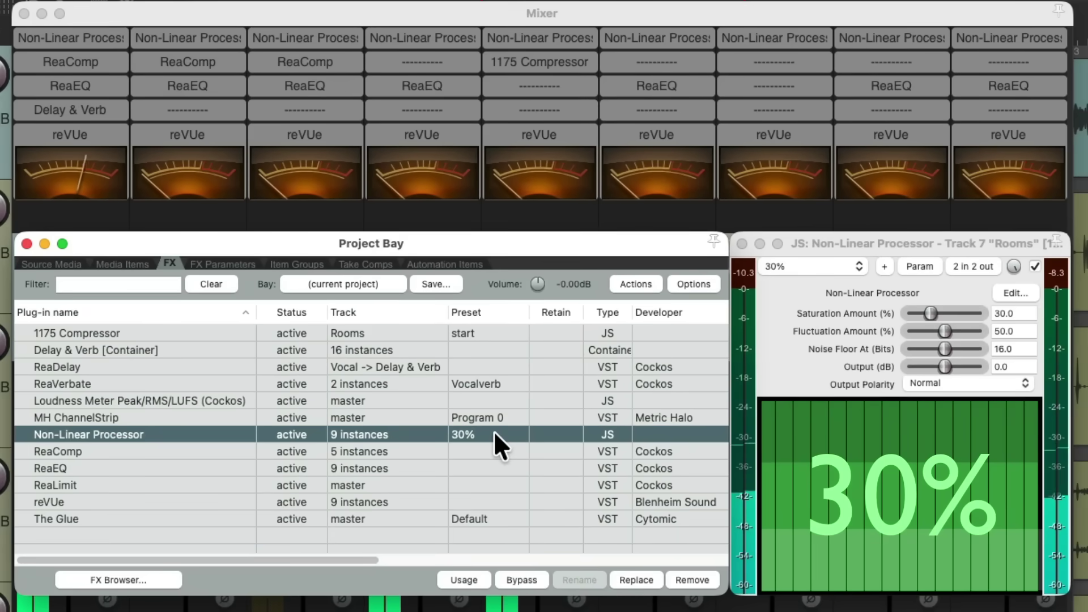
Raise all Non-Linear Processor instances to the 50% preset and then to 70% while the mix plays.
left_click(494, 434)
mouse_move(516, 456)
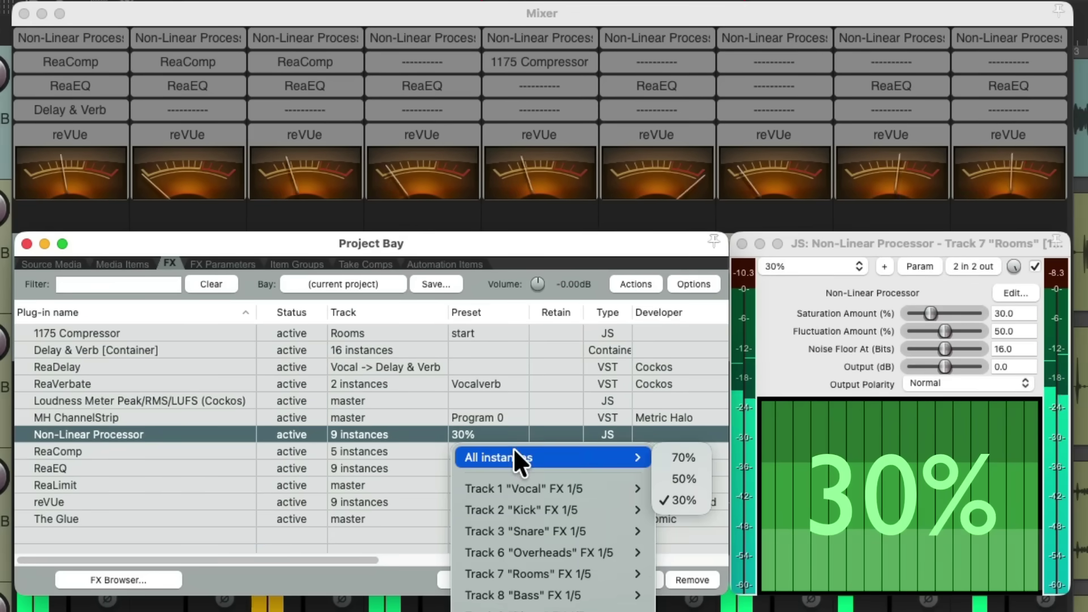
left_click(690, 478)
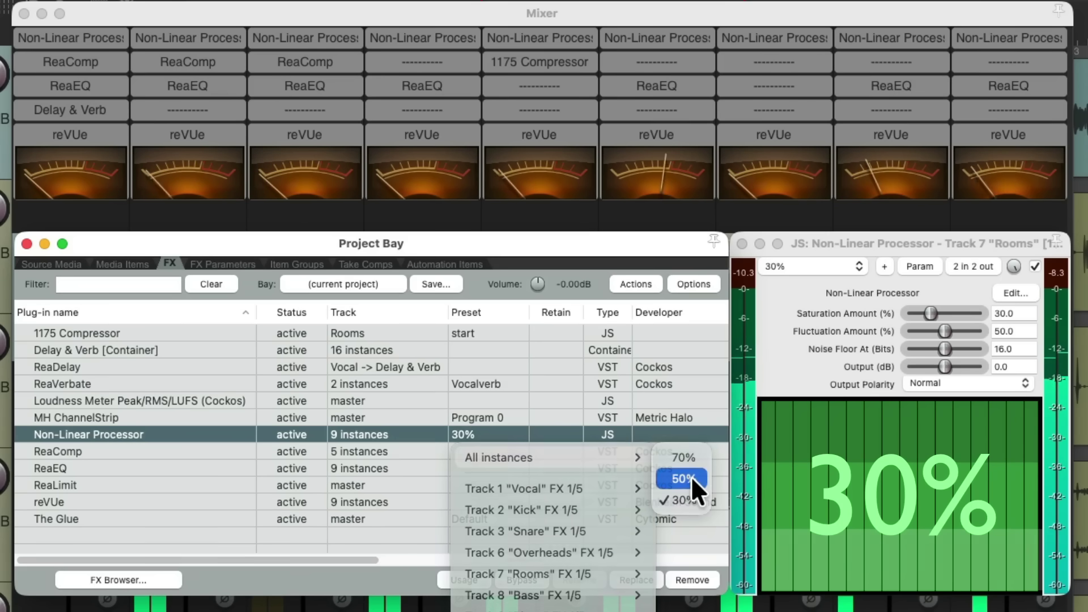
left_click(509, 434)
mouse_move(522, 454)
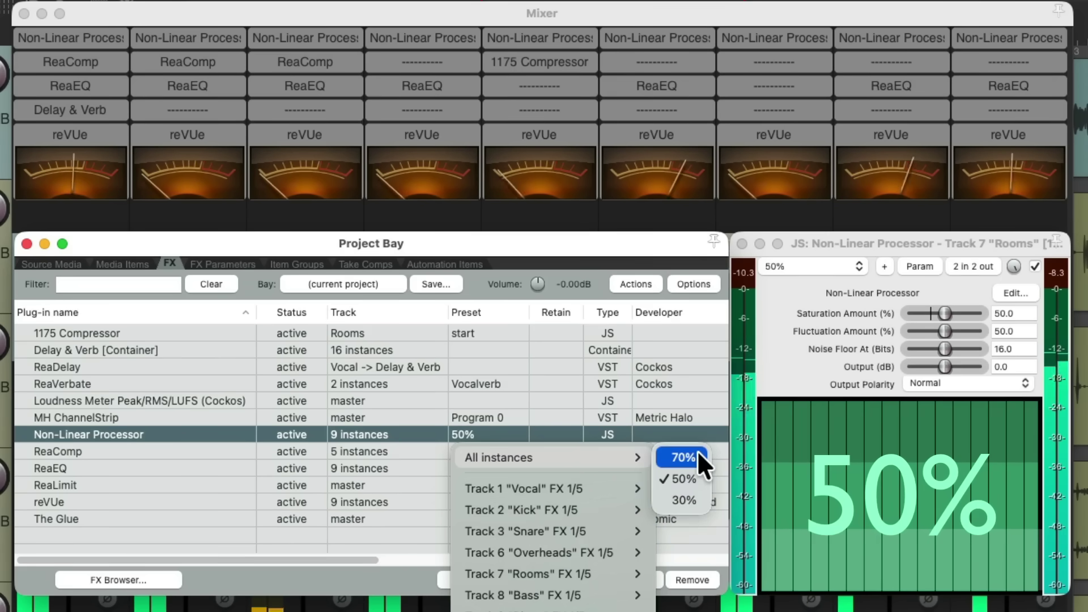
left_click(697, 456)
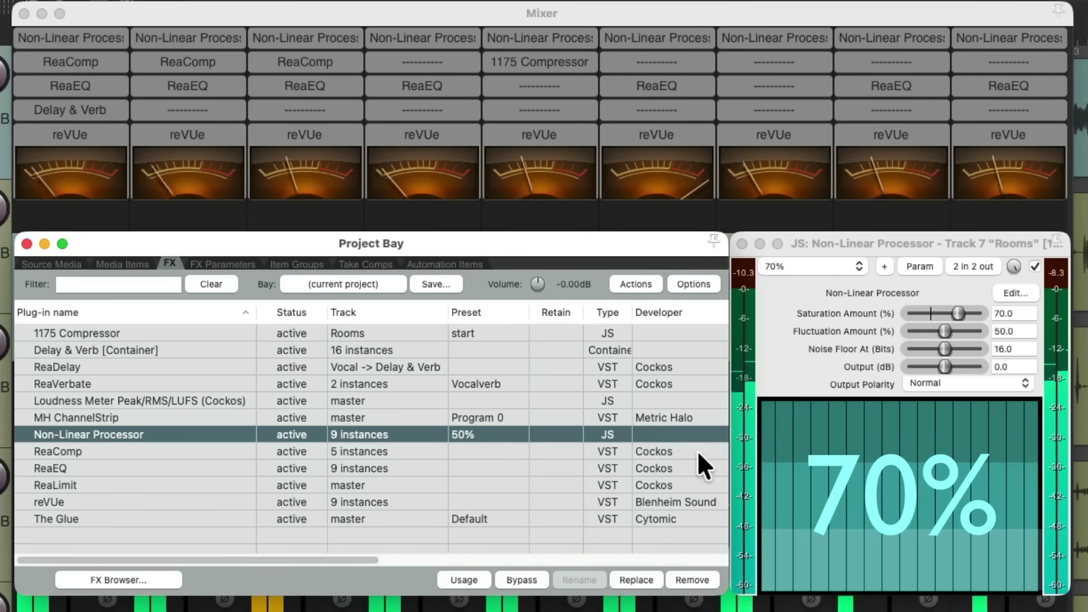
Lower all Non-Linear Processor instances to the 50% preset and then to 30% during playback.
left_click(503, 432)
mouse_move(539, 457)
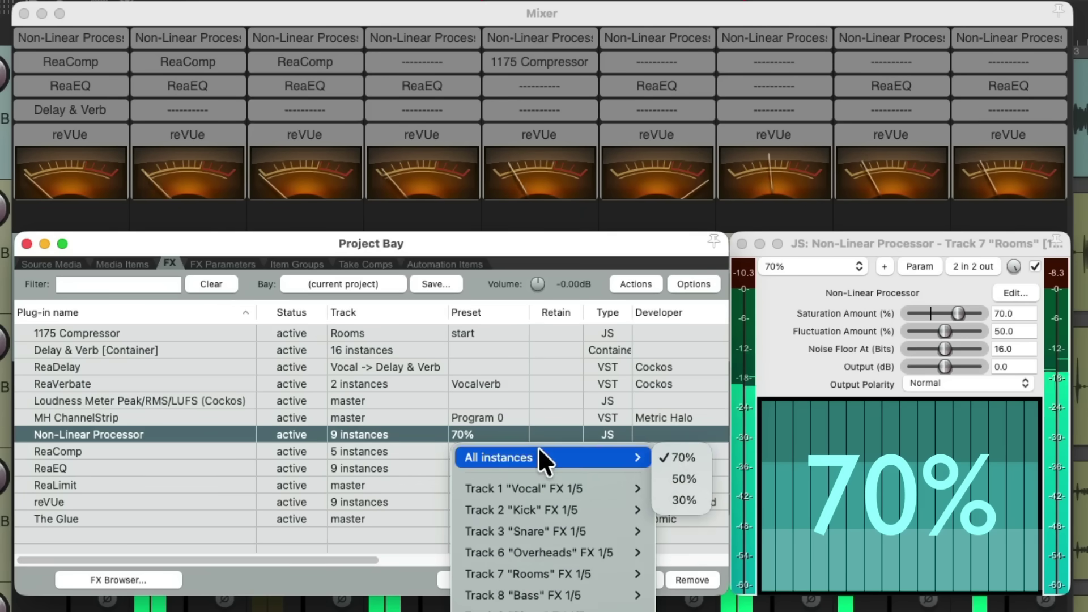
left_click(699, 477)
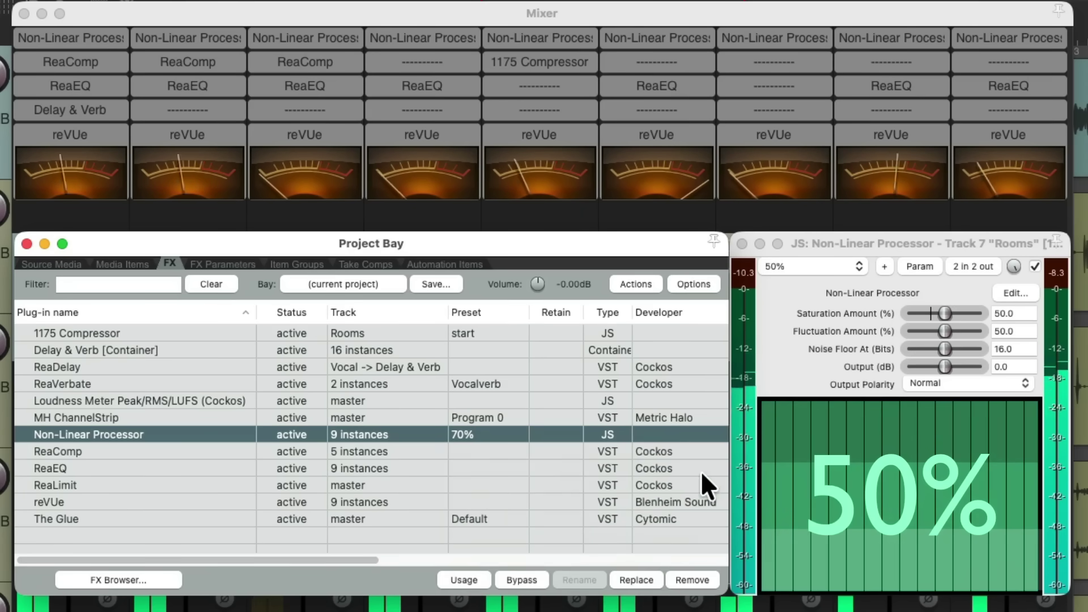
left_click(512, 432)
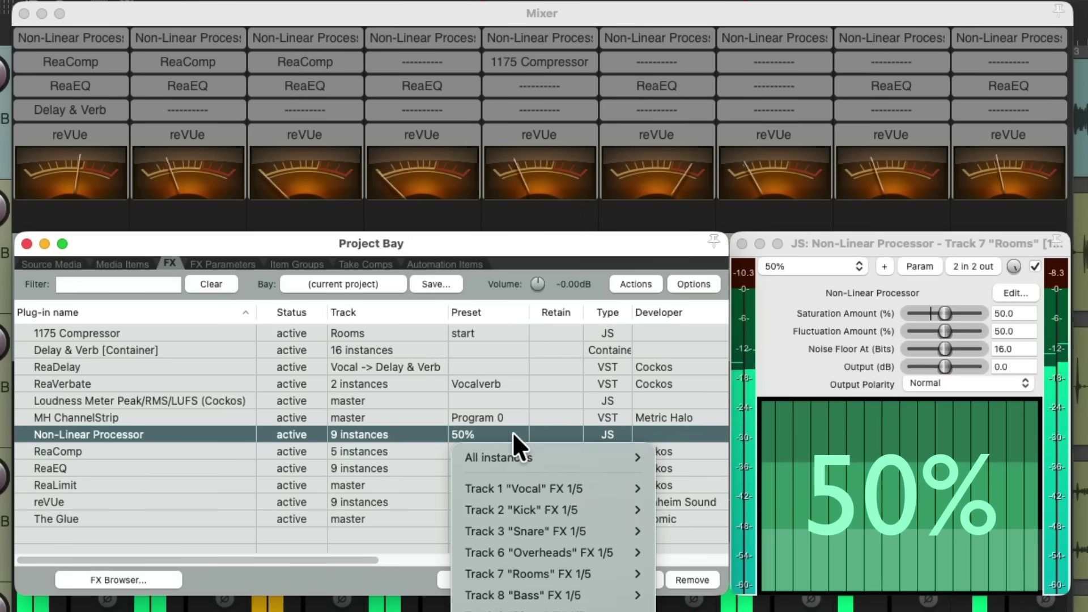
mouse_move(532, 454)
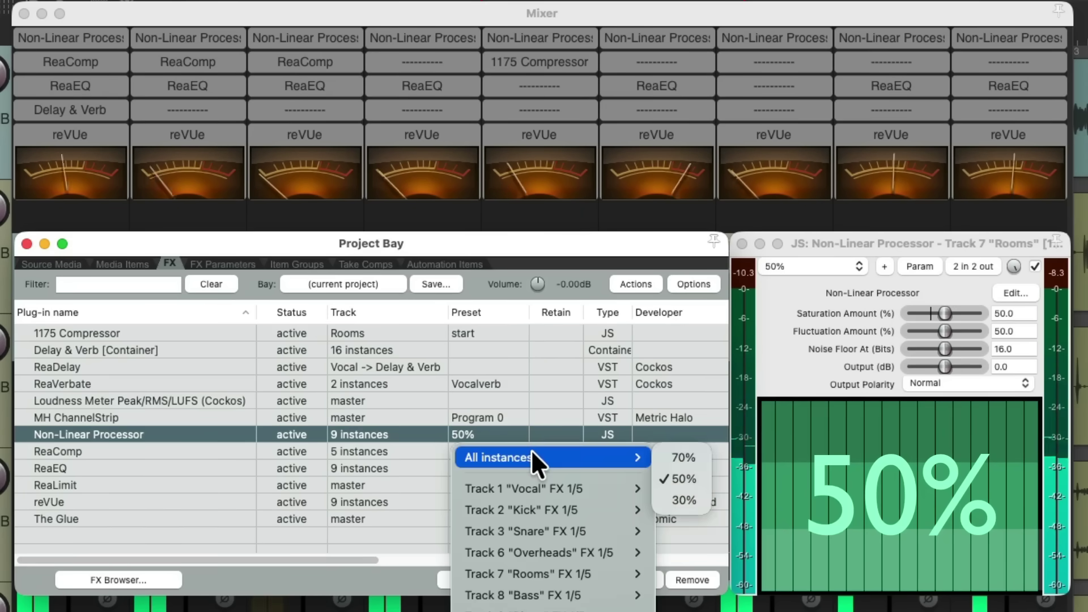
left_click(703, 498)
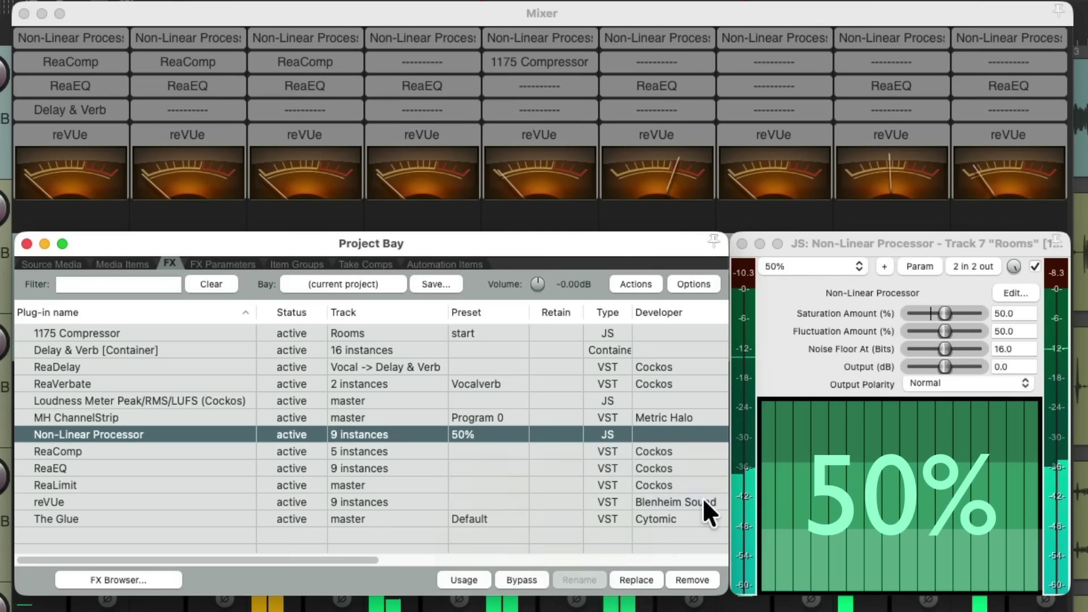
Compare all Non-Linear Processor instances bypassed and unbypassed at 30%, then set every instance to the 50% preset.
left_click(520, 580)
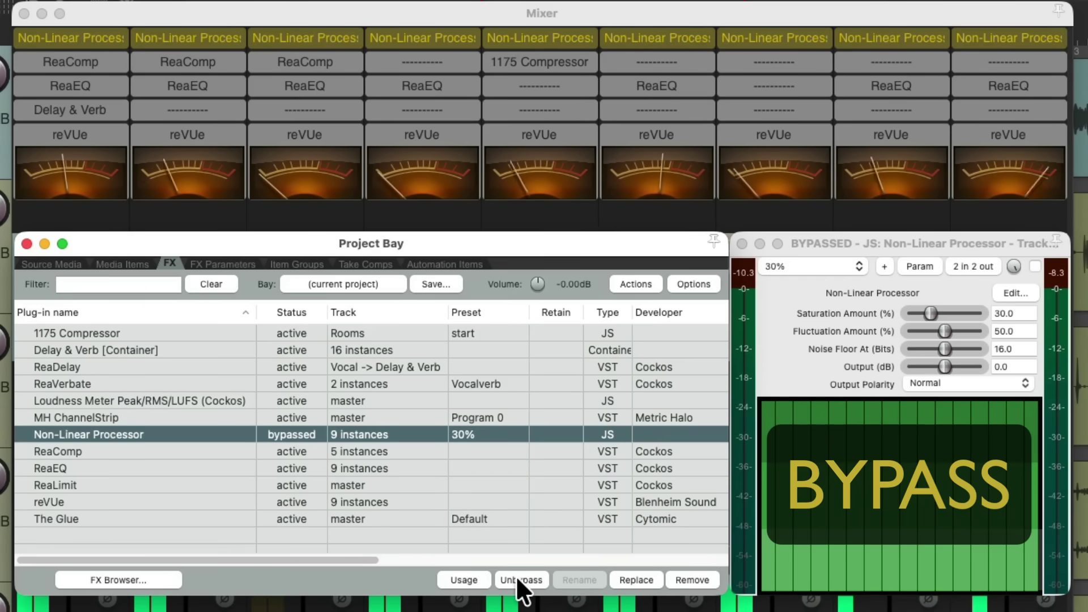
left_click(518, 580)
left_click(492, 434)
mouse_move(498, 457)
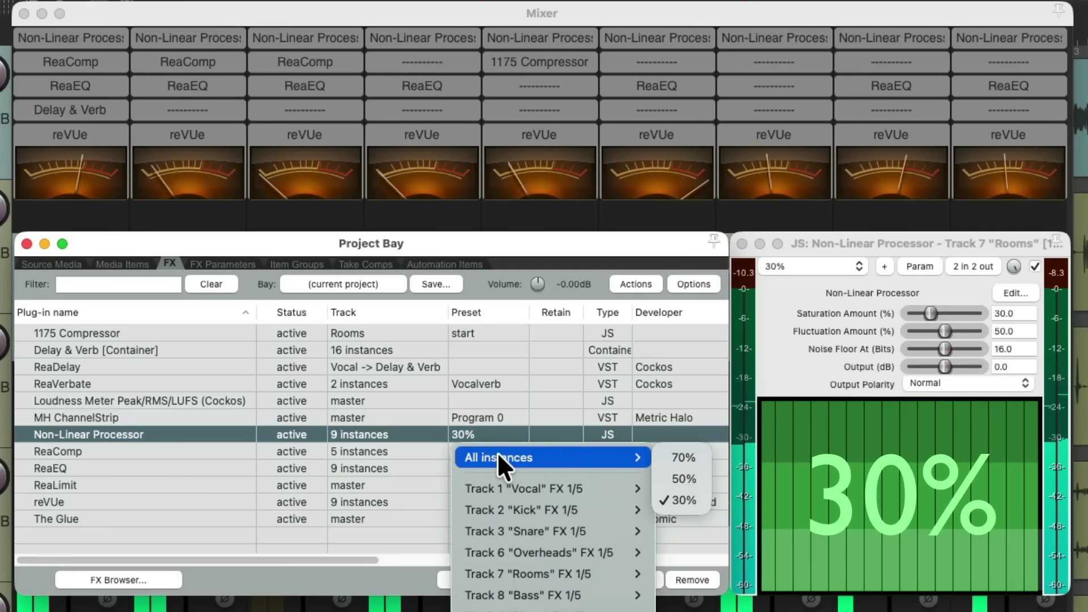
left_click(683, 479)
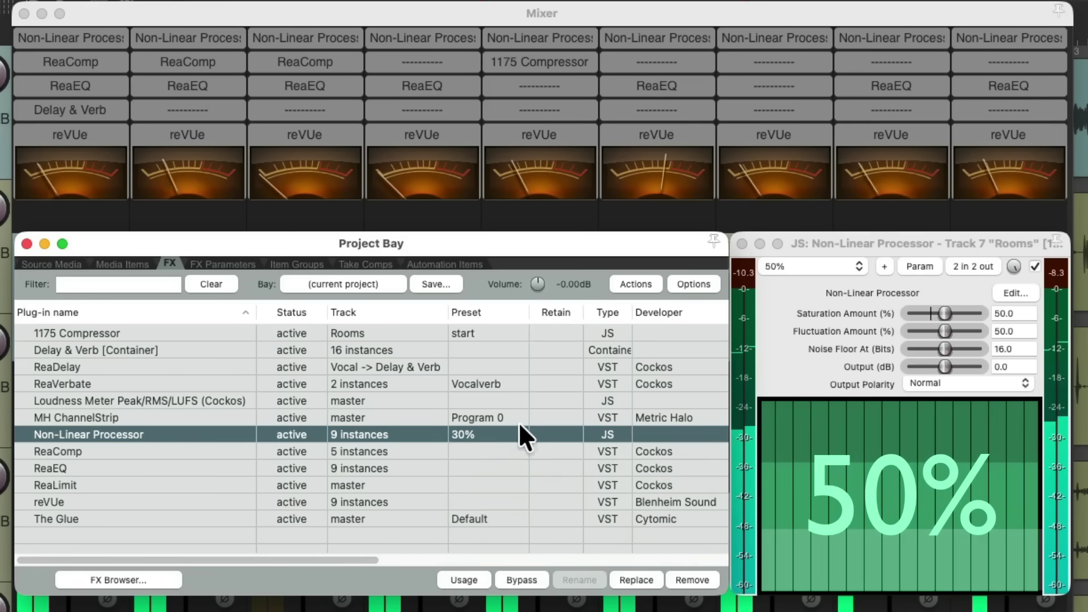
Raise all Non-Linear Processor instances to the 70% preset, listen to the mix and stop playback.
left_click(487, 431)
mouse_move(501, 450)
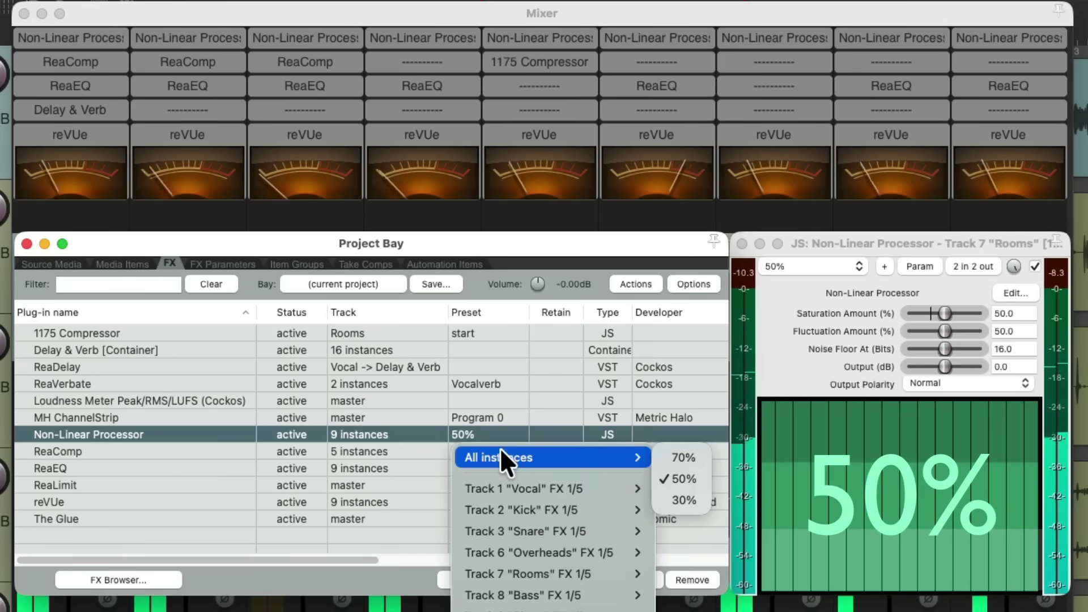
left_click(677, 457)
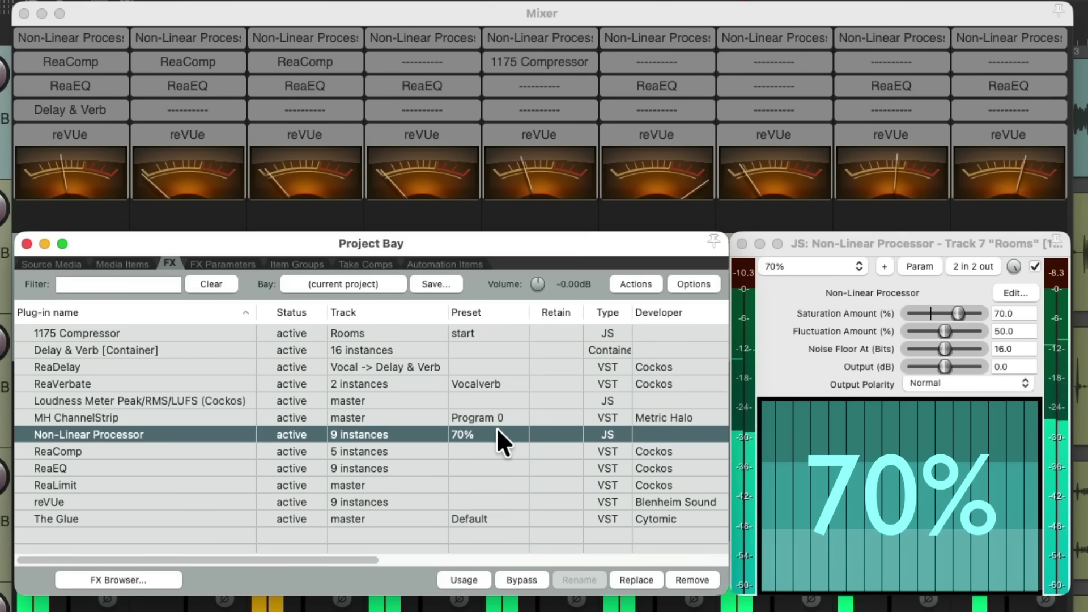
key("space")
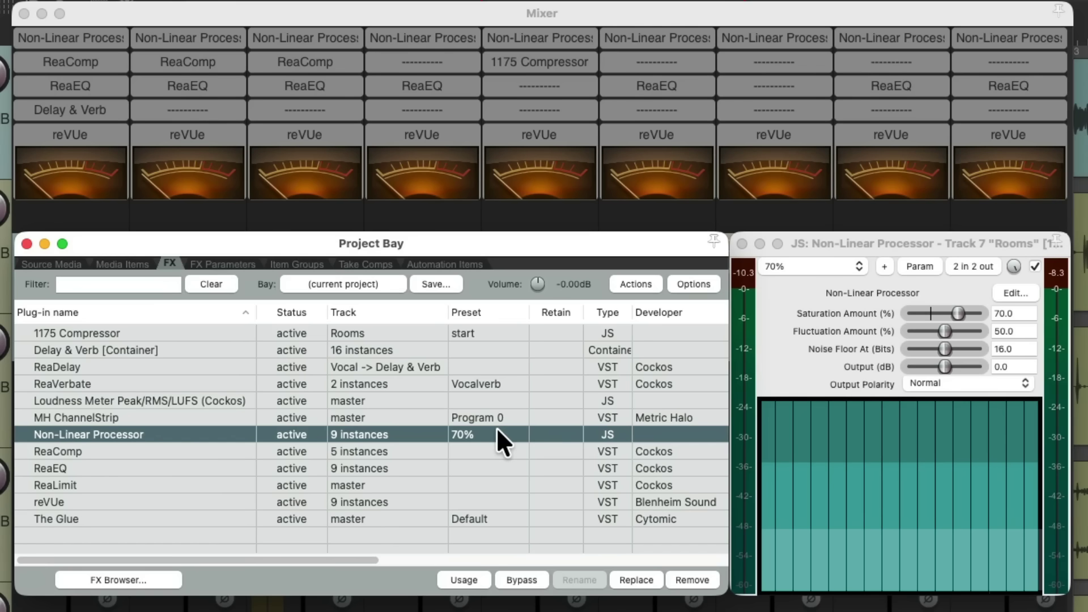
Bypass all Non-Linear Processor instances and add the VST3 GSatPlus plug-in to all selected tracks.
left_click(524, 573)
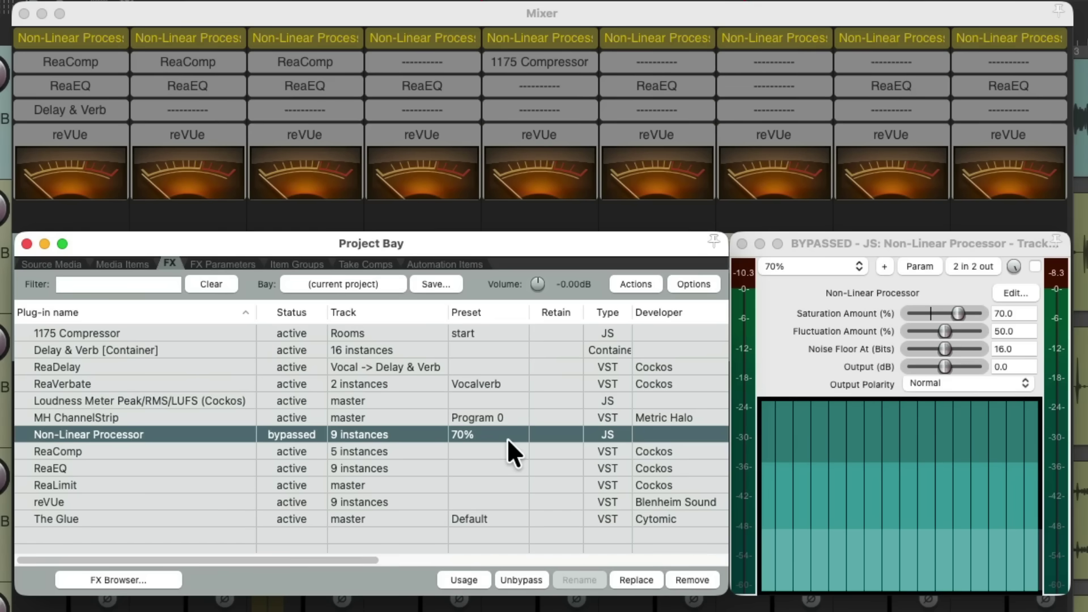
key("shift+f")
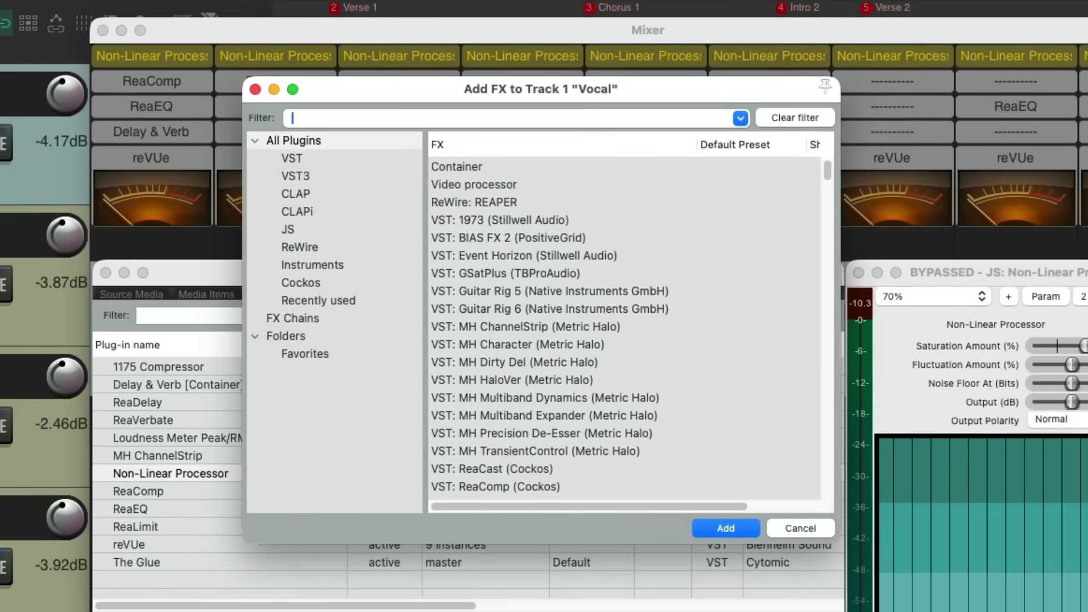
type("sat")
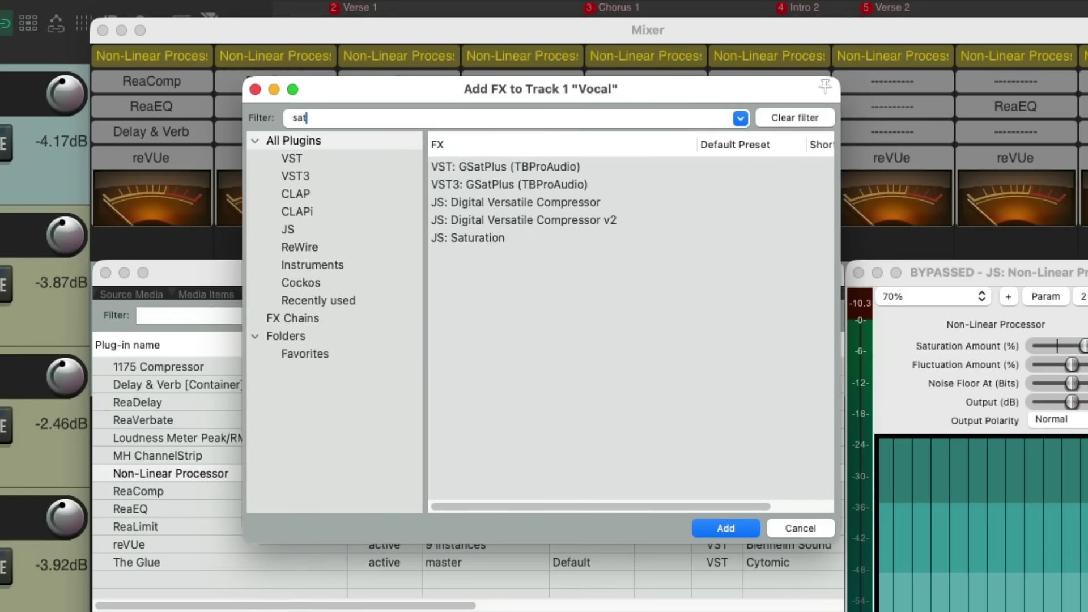
left_click(597, 184)
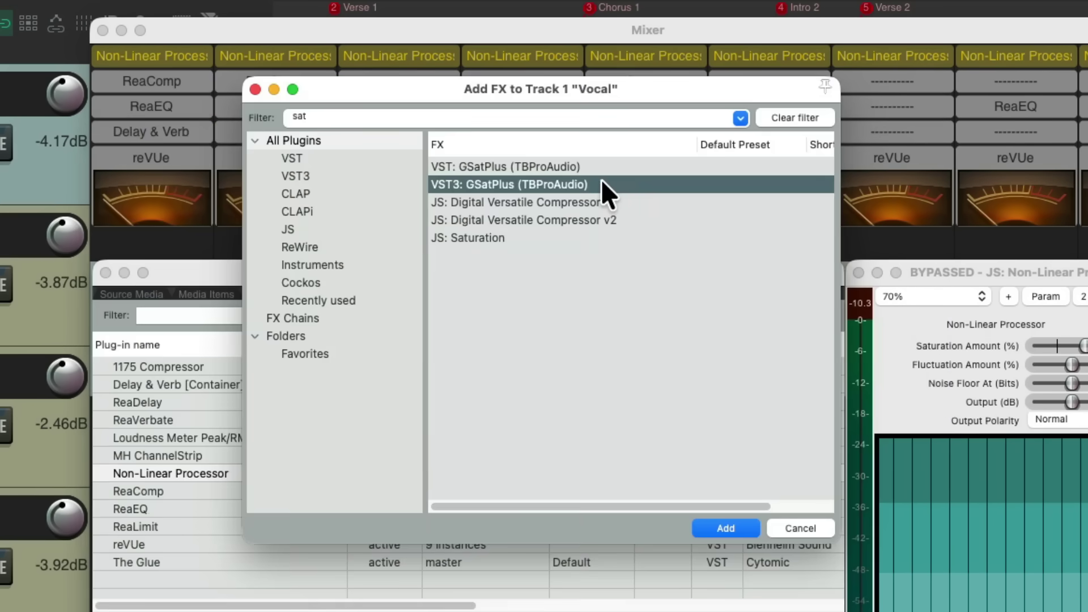
right_click(600, 180)
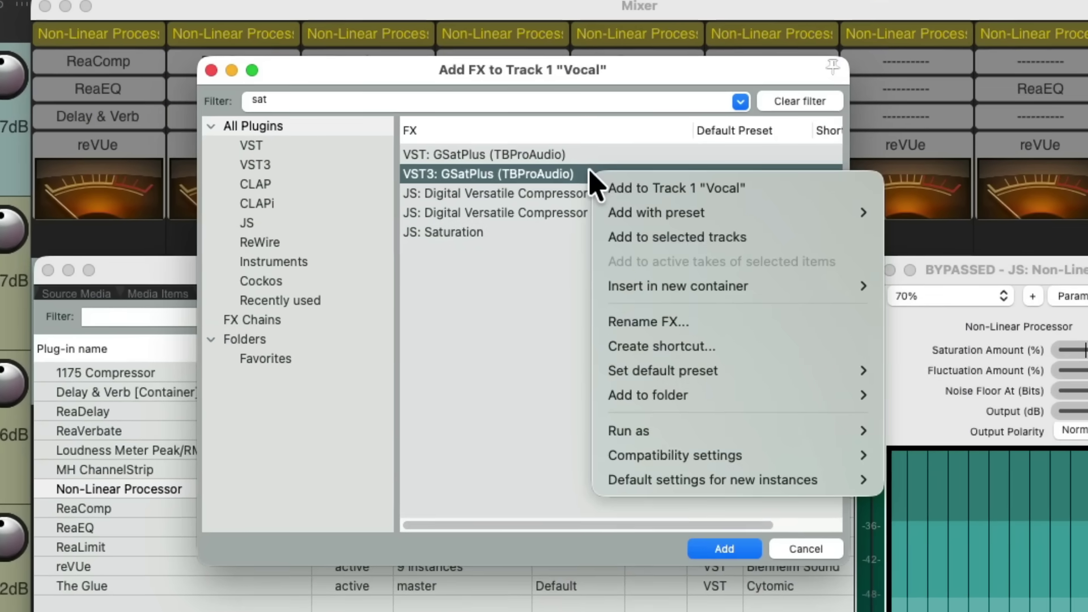
left_click(754, 238)
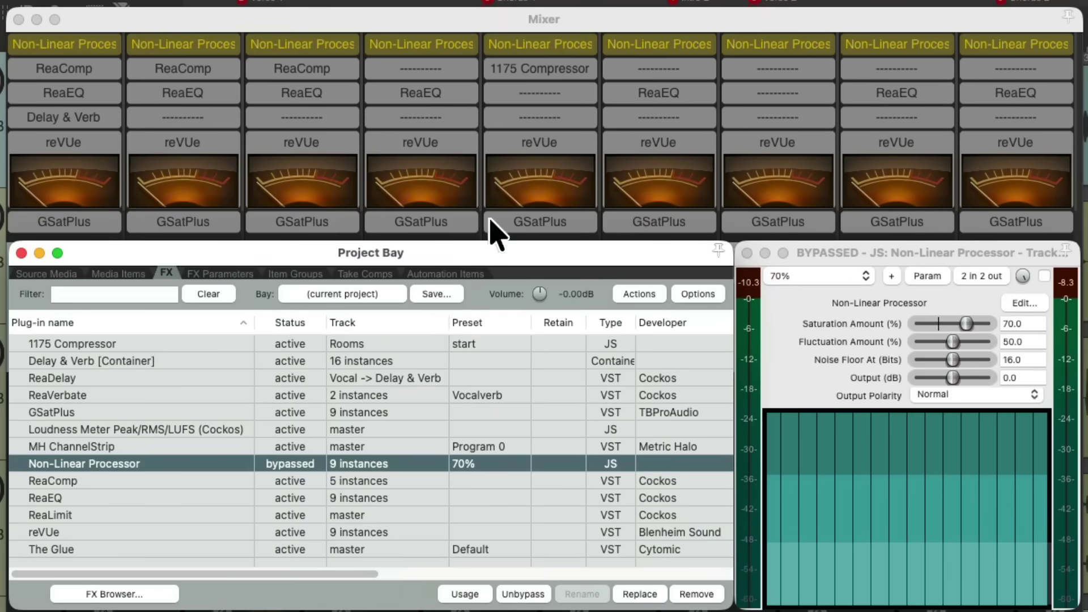
Move GSatPlus directly below the Non-Linear Processor on every track and try bypassing and unbypassing all GSatPlus instances together.
mouse_move(108, 227)
left_mouse_down()
mouse_move(215, 212)
mouse_move(222, 70)
mouse_move(445, 60)
mouse_move(696, 61)
mouse_move(999, 219)
mouse_move(1006, 62)
left_mouse_up()
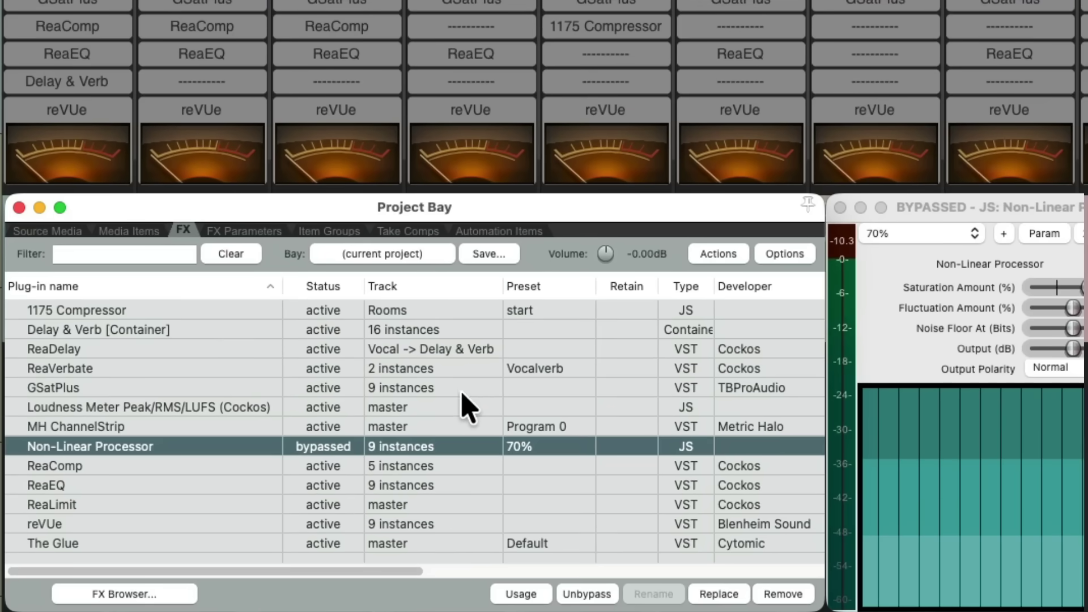
left_click(461, 392)
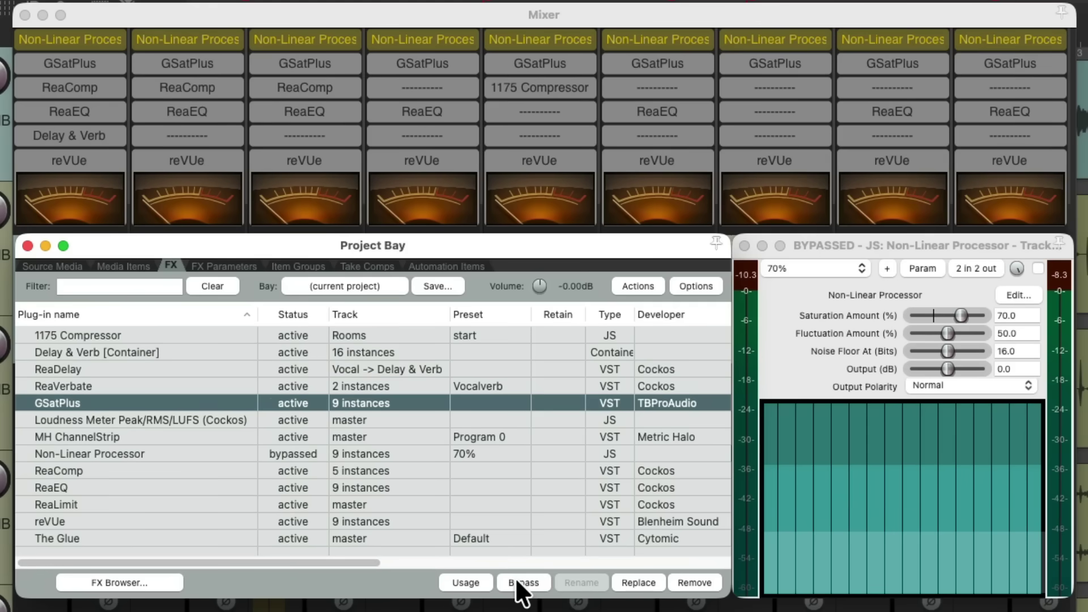
left_click(517, 584)
left_click(516, 577)
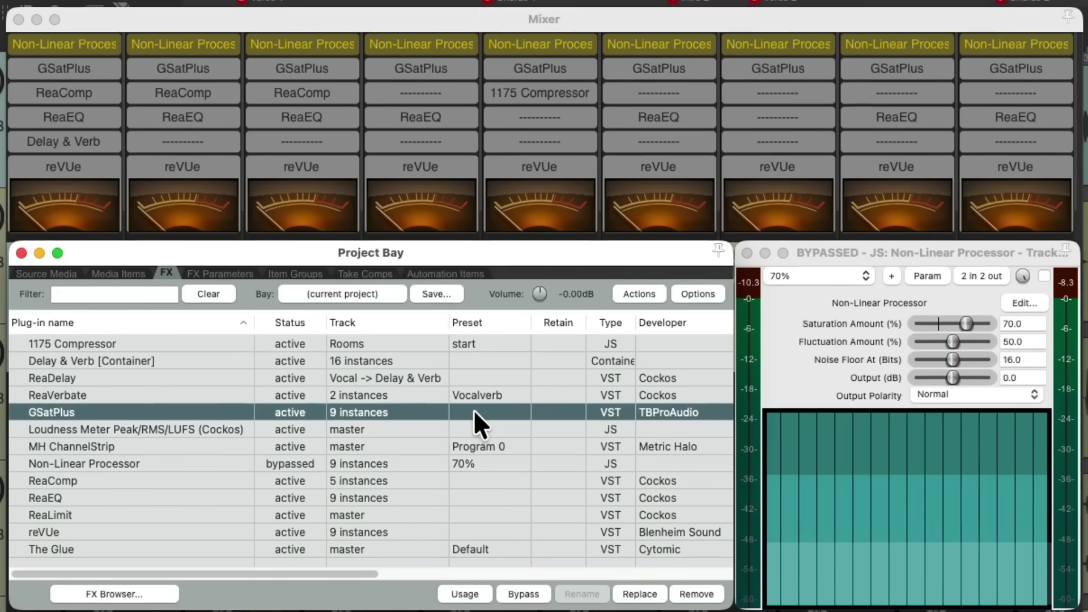
Check which presets the Project Bay offers for all GSatPlus instances.
right_click(473, 410)
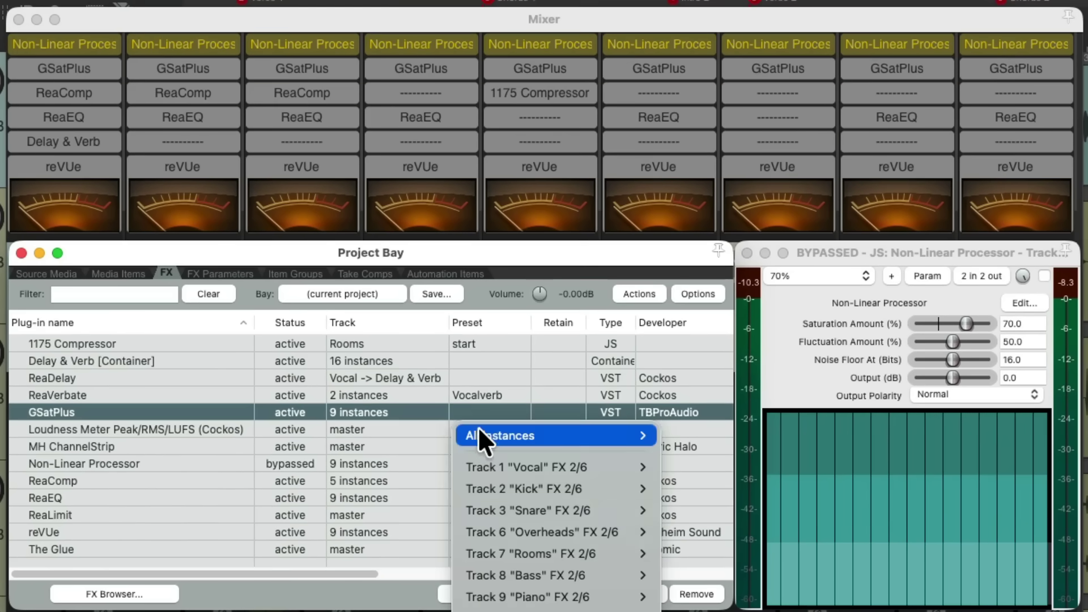
mouse_move(477, 433)
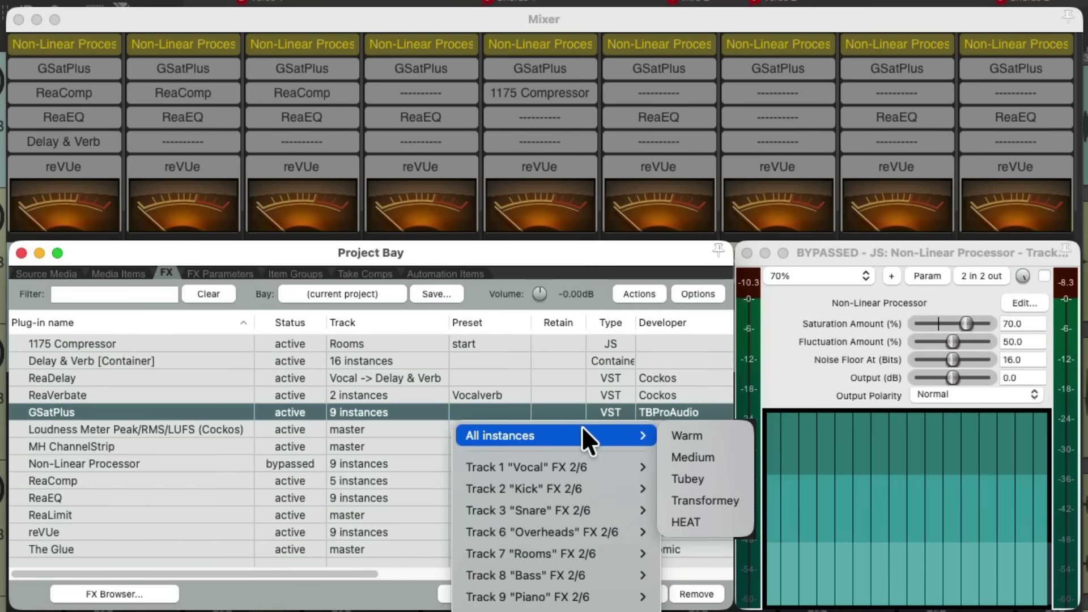
left_click(549, 380)
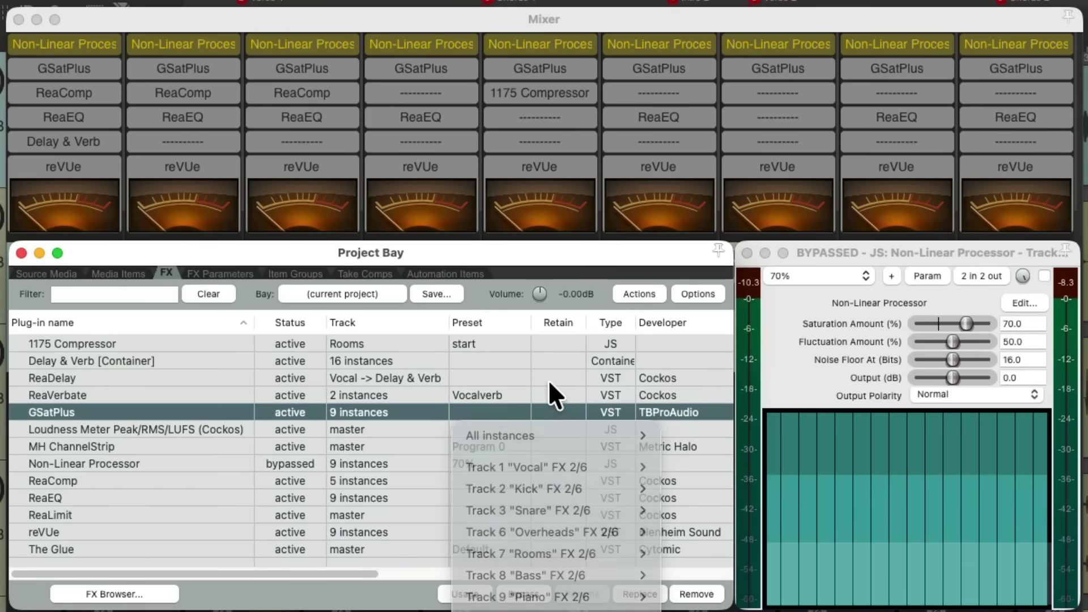
Open GSatPlus on the Rooms track and examine its factory presets and saved user presets.
left_click(537, 57)
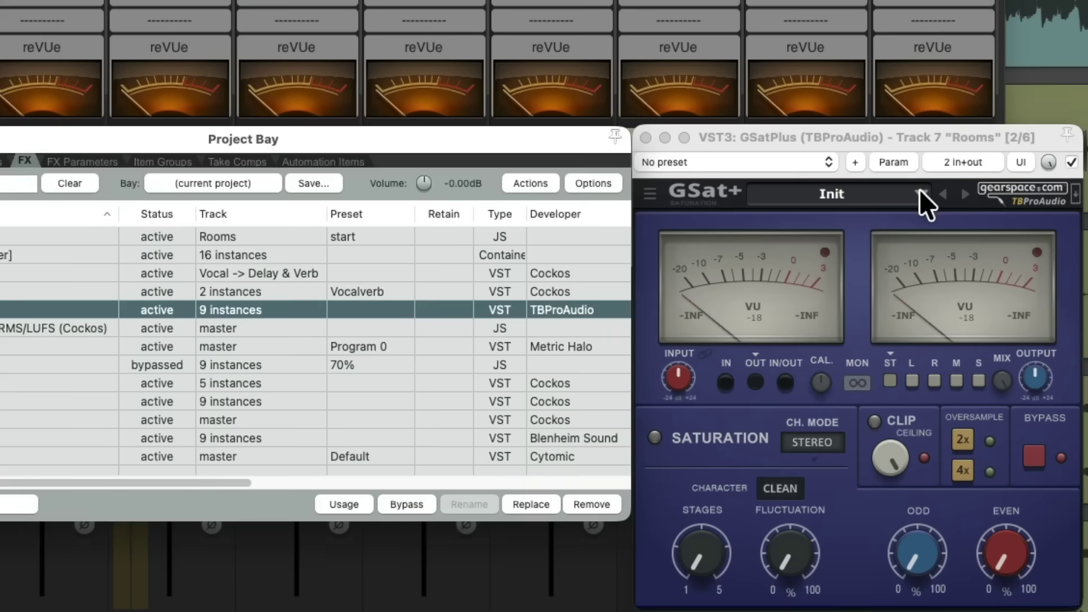
left_click(953, 266)
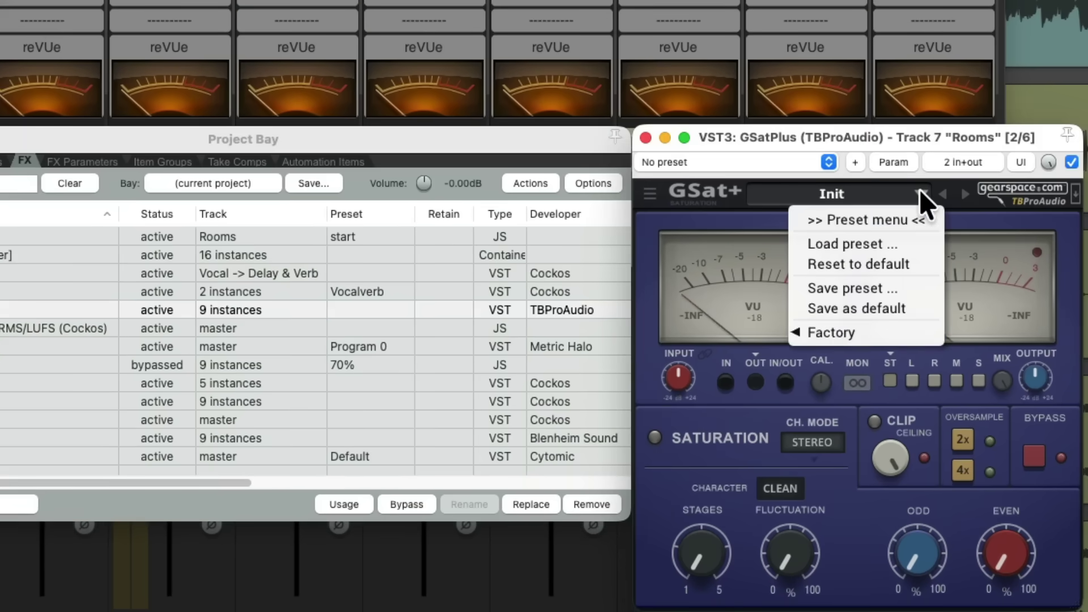
mouse_move(875, 331)
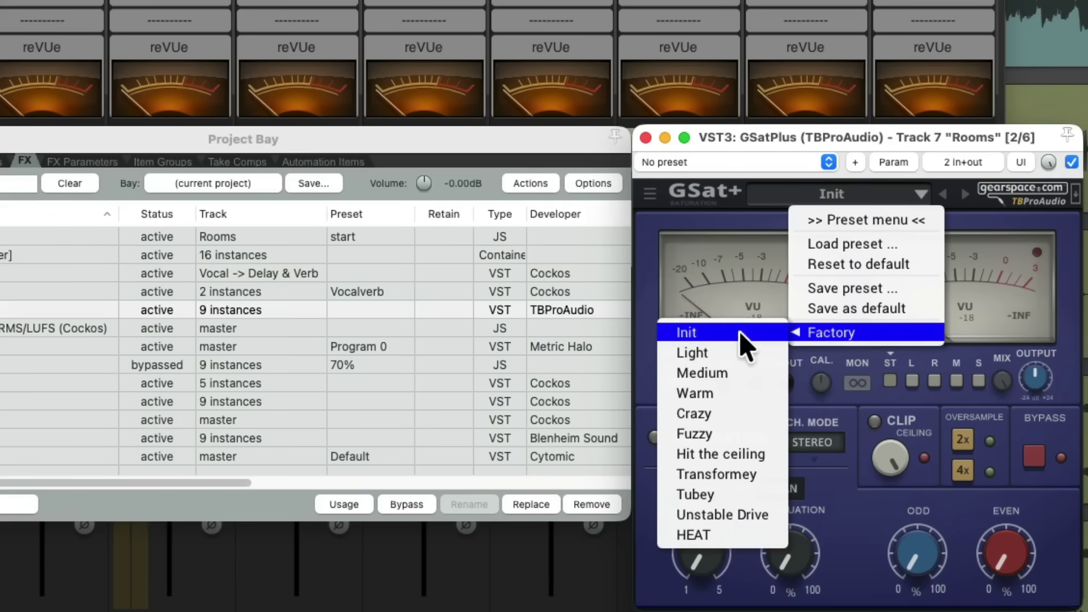
left_click(669, 247)
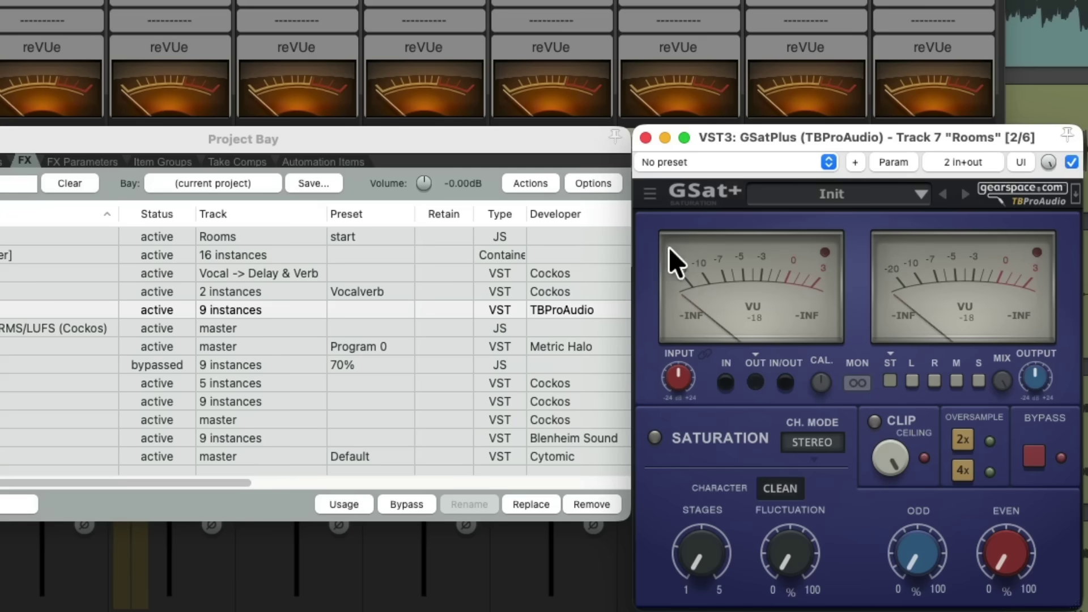
left_click(730, 164)
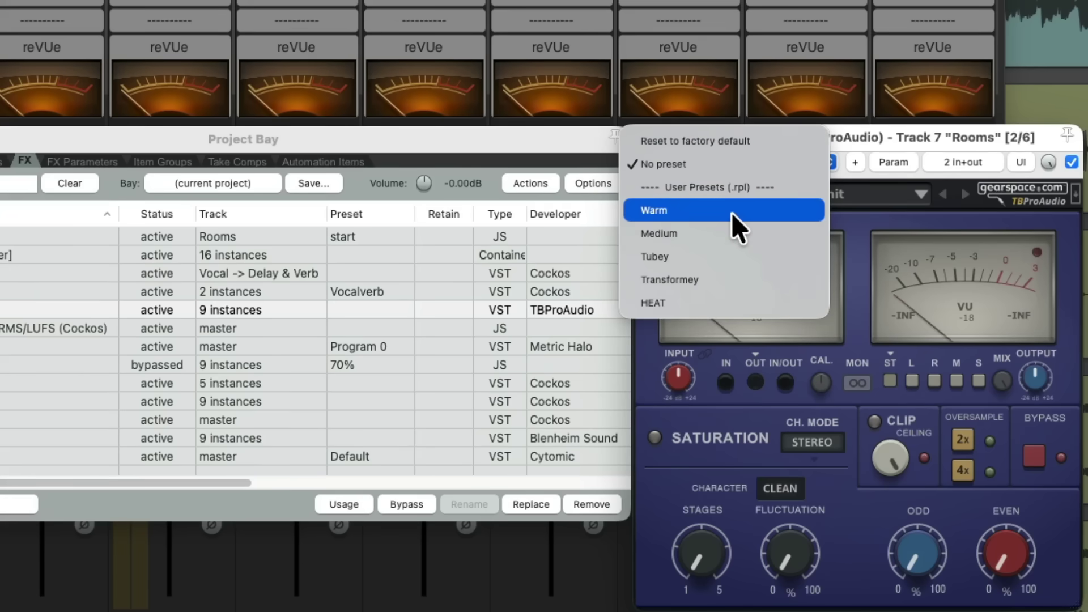
left_click(849, 217)
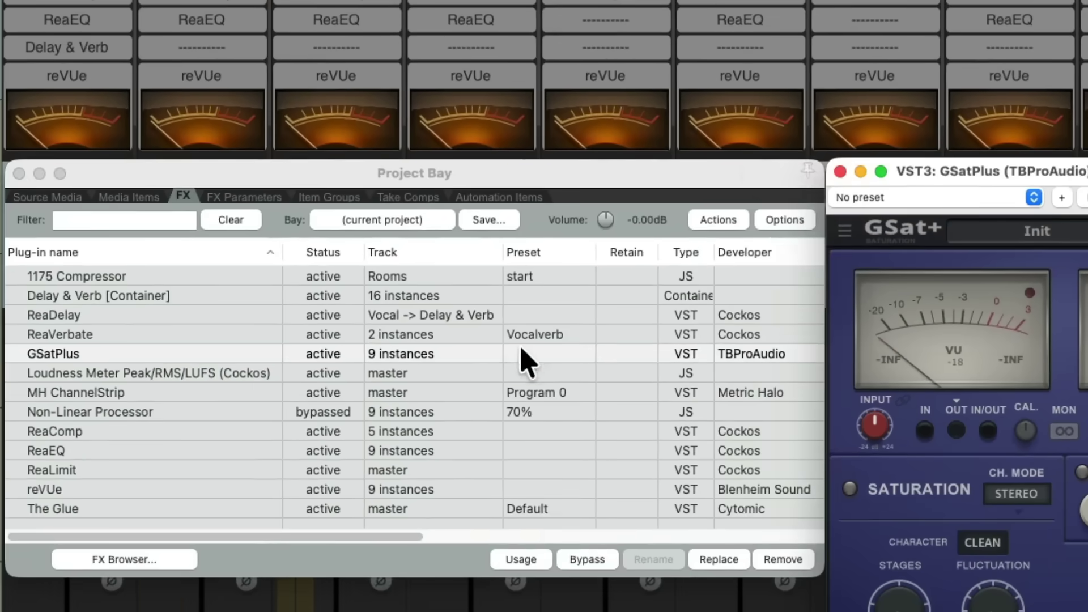
Apply the Warm preset to all GSatPlus instances through the Project Bay and start playback.
left_click(520, 350)
mouse_move(526, 380)
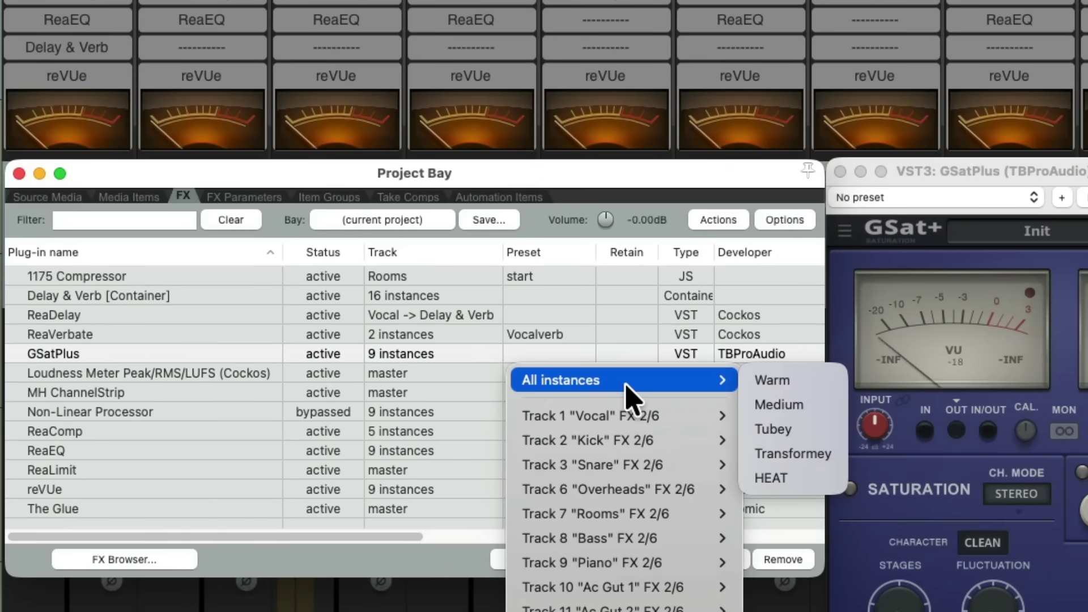
left_click(765, 383)
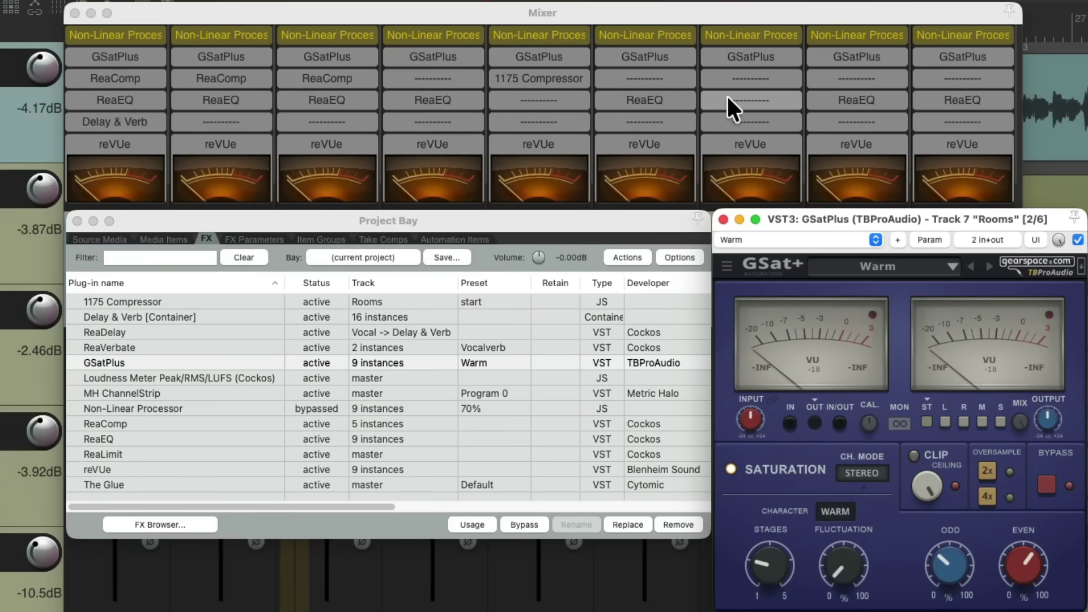
left_click(513, 356)
key("space")
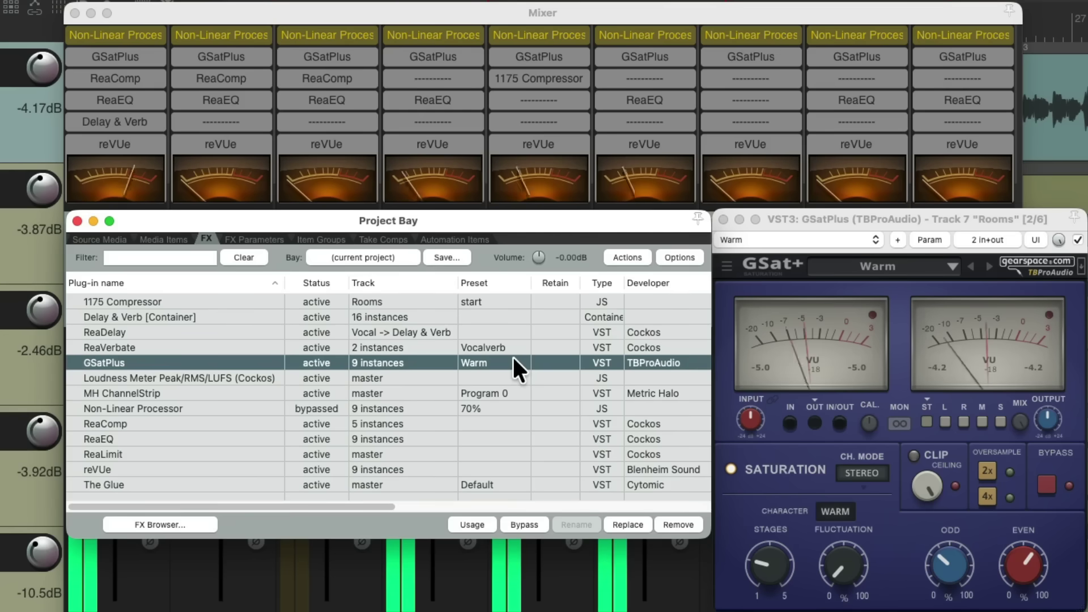
Compare the playing mix with all GSatPlus instances on Warm bypassed and unbypassed, leaving them bypassed.
left_click(524, 524)
left_click(523, 524)
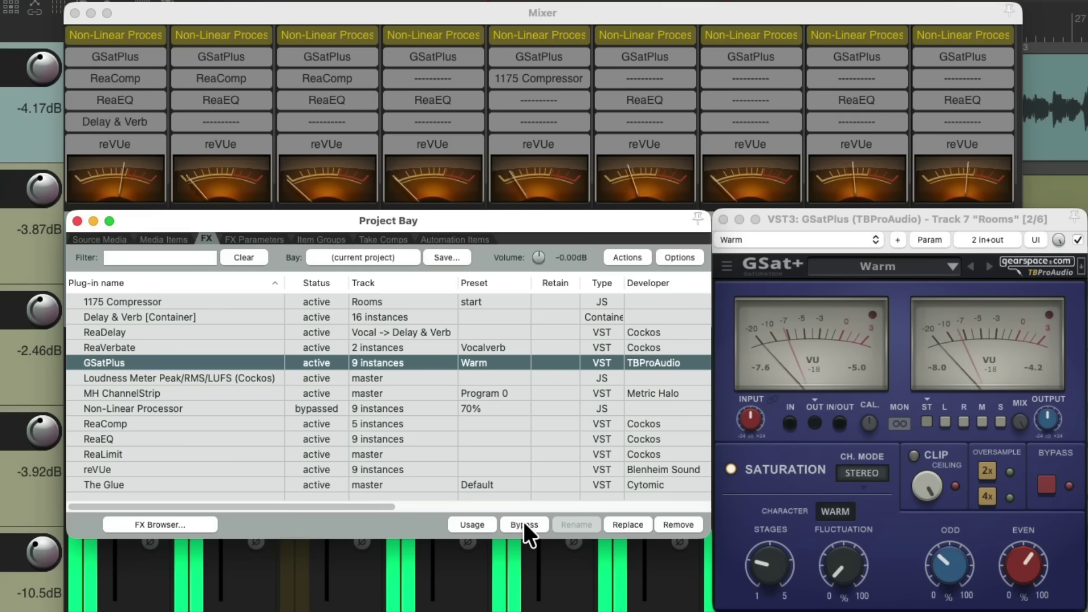
left_click(523, 525)
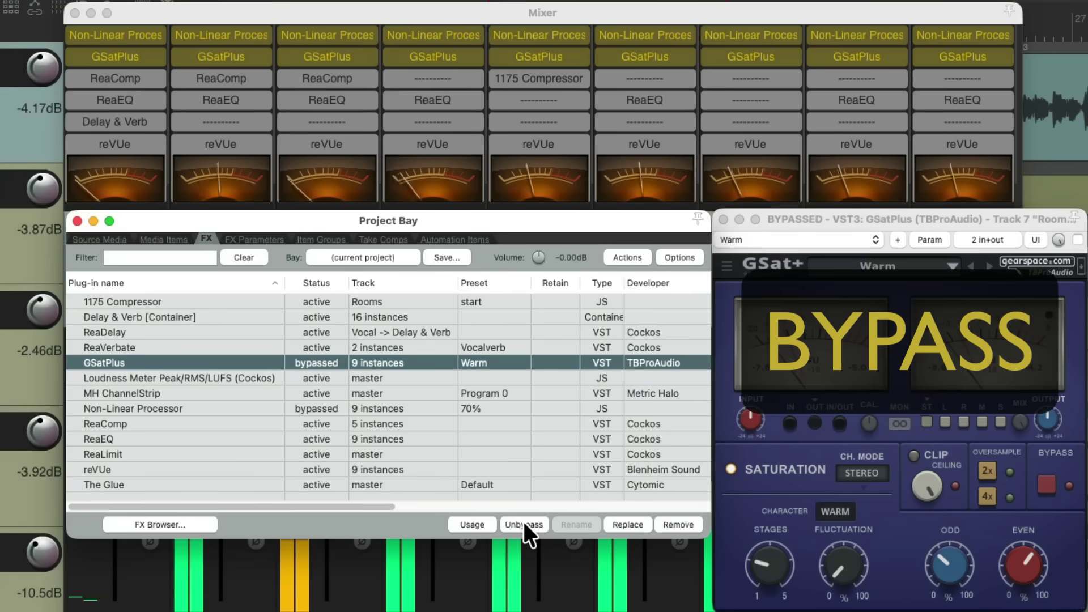
left_click(523, 524)
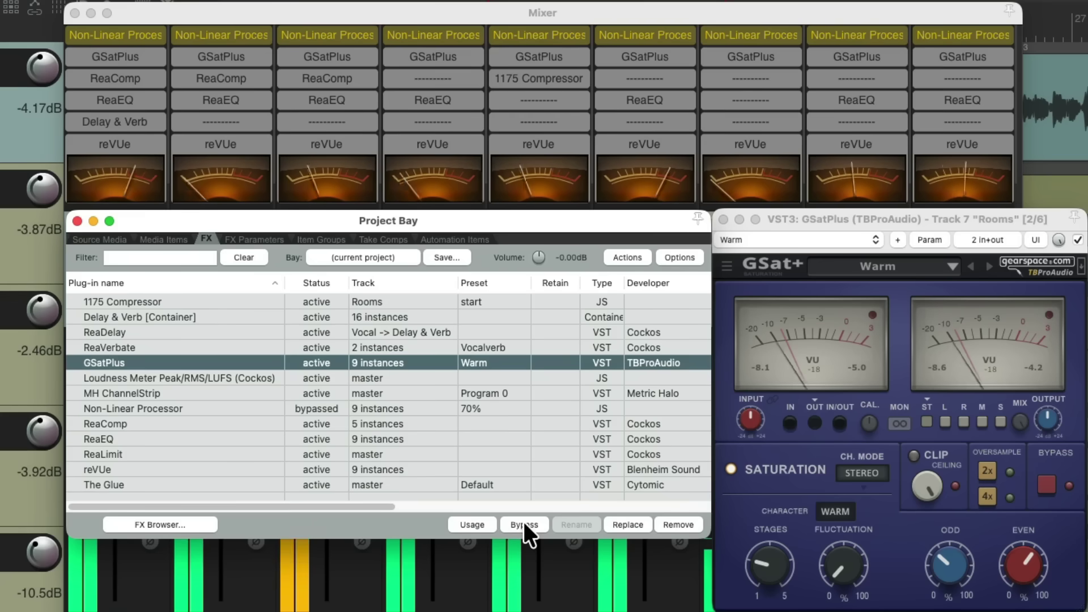
left_click(523, 525)
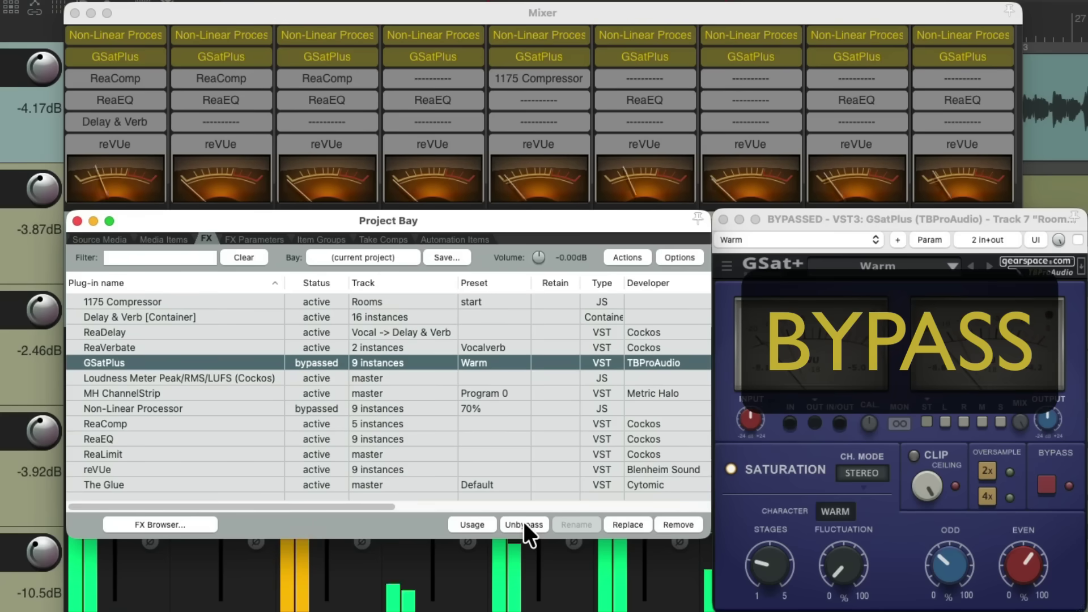
Switch all GSatPlus instances to the Medium preset and compare them unbypassed and bypassed during playback.
left_click(502, 361)
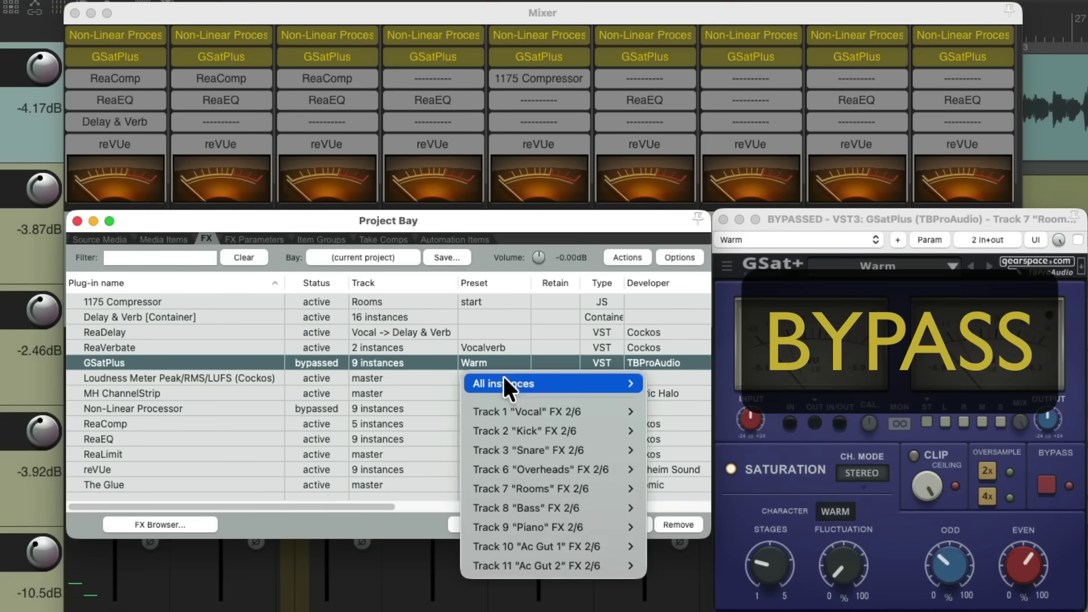
mouse_move(573, 382)
left_click(698, 401)
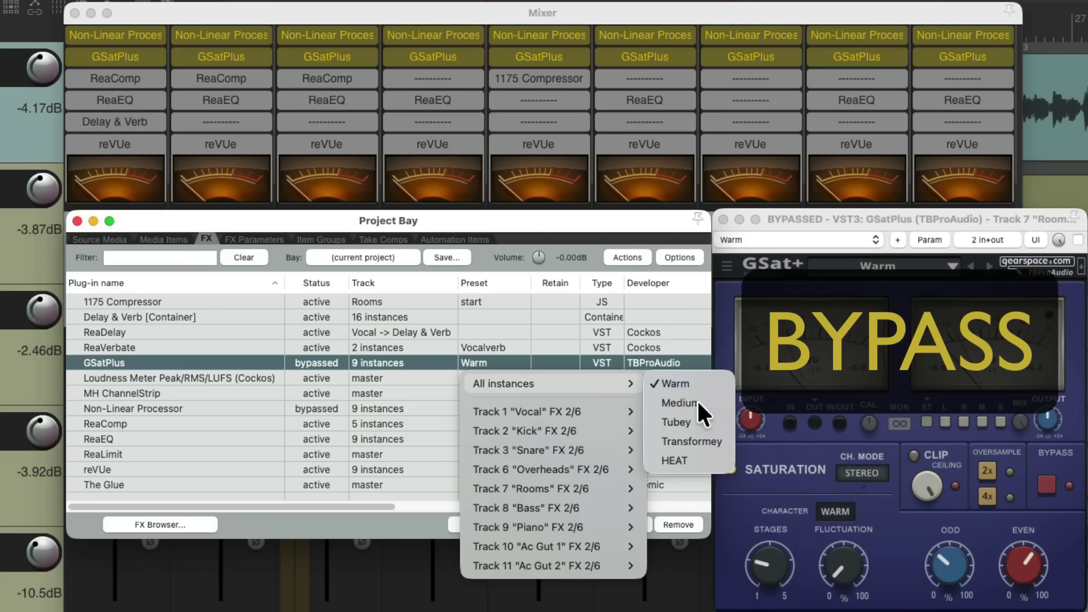
left_click(522, 523)
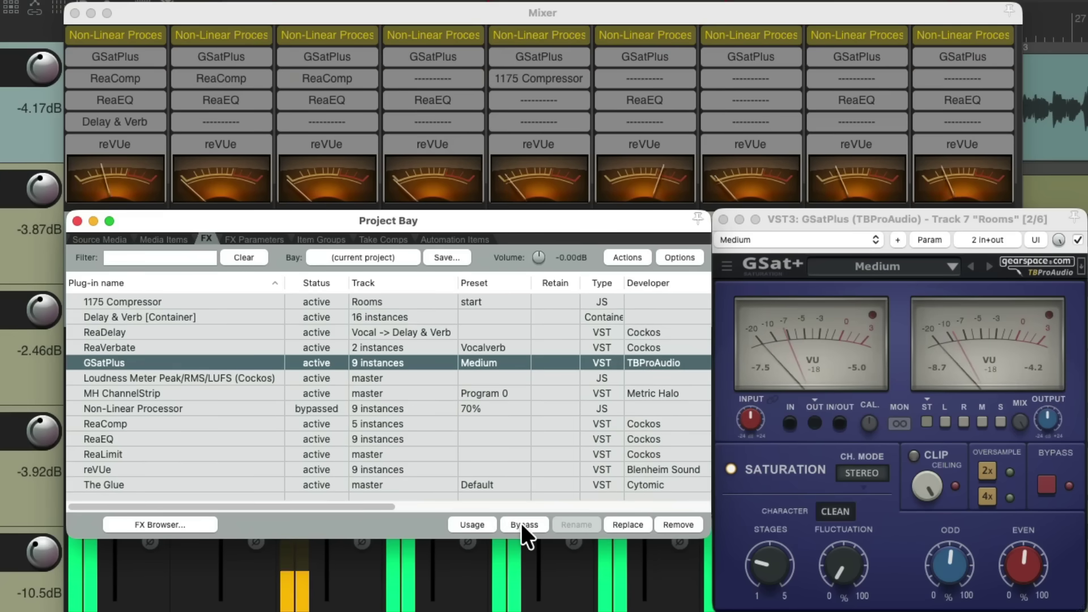
left_click(521, 525)
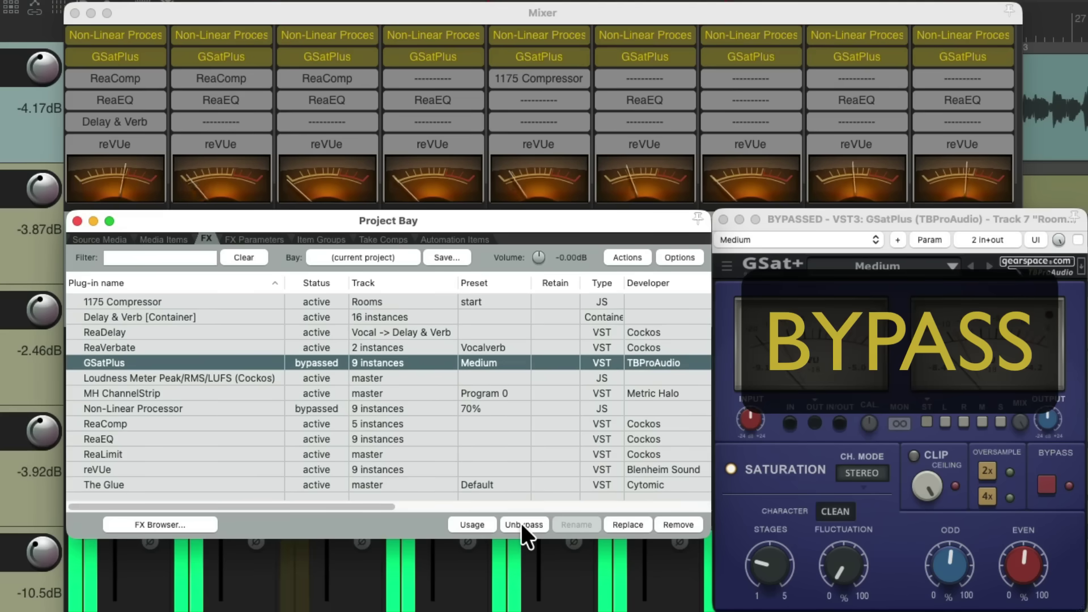
Compare the playing mix with all GSatPlus instances on the Medium preset unbypassed and bypassed, leaving them unbypassed.
left_click(521, 524)
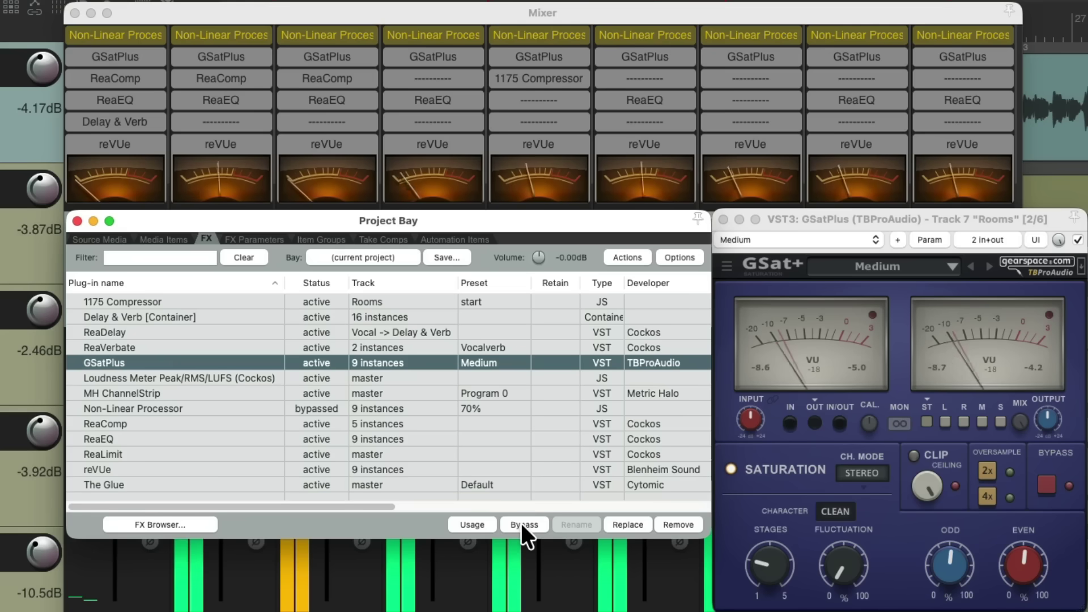
left_click(522, 524)
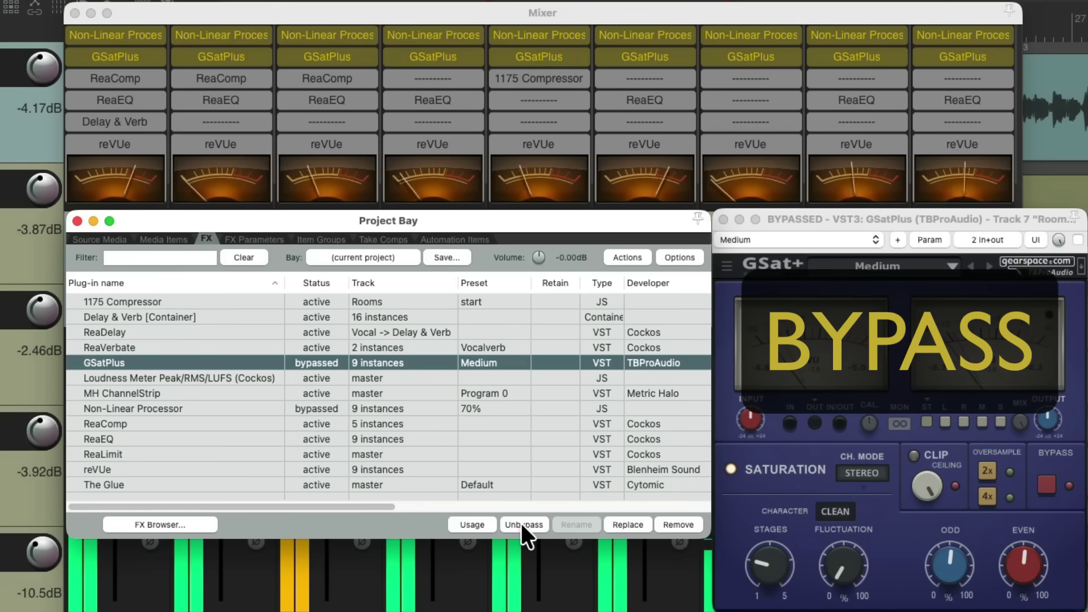
left_click(521, 524)
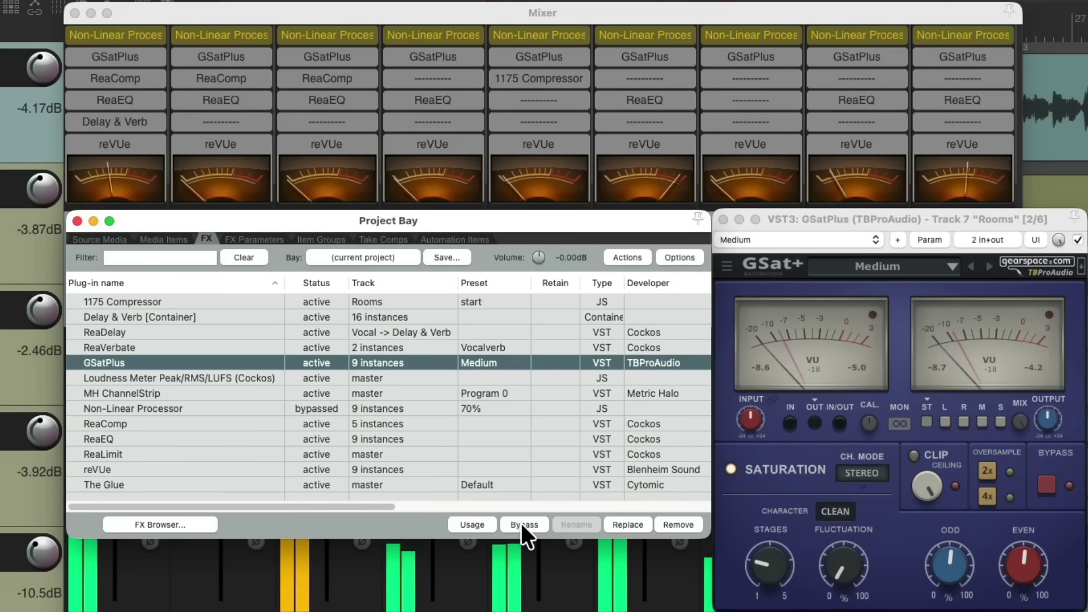
Apply the Tubey preset to all GSatPlus instances through the Project Bay and start playback.
left_click(505, 359)
mouse_move(505, 382)
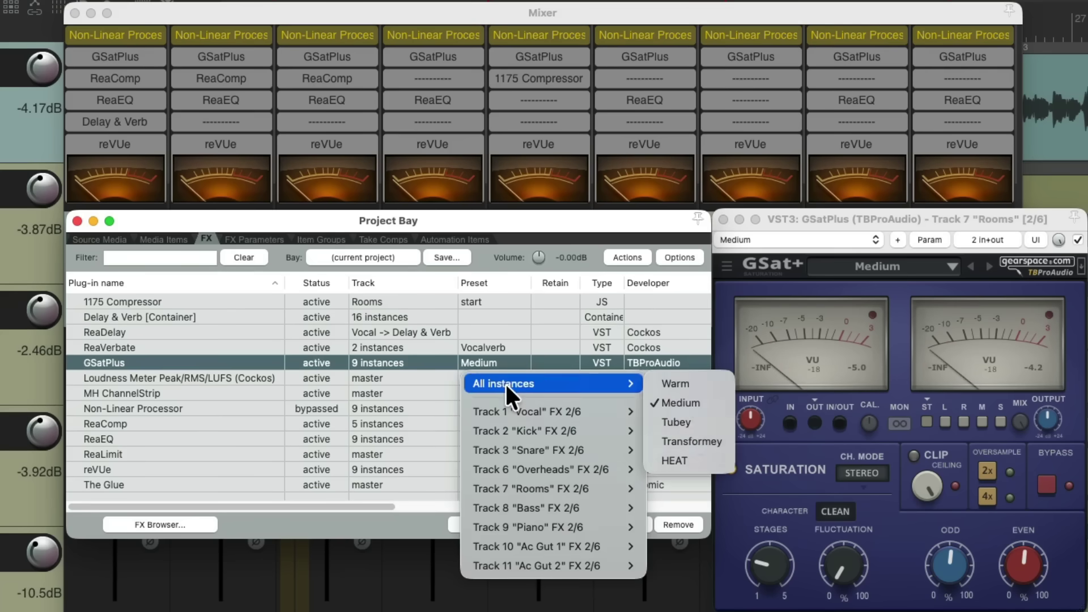
left_click(690, 423)
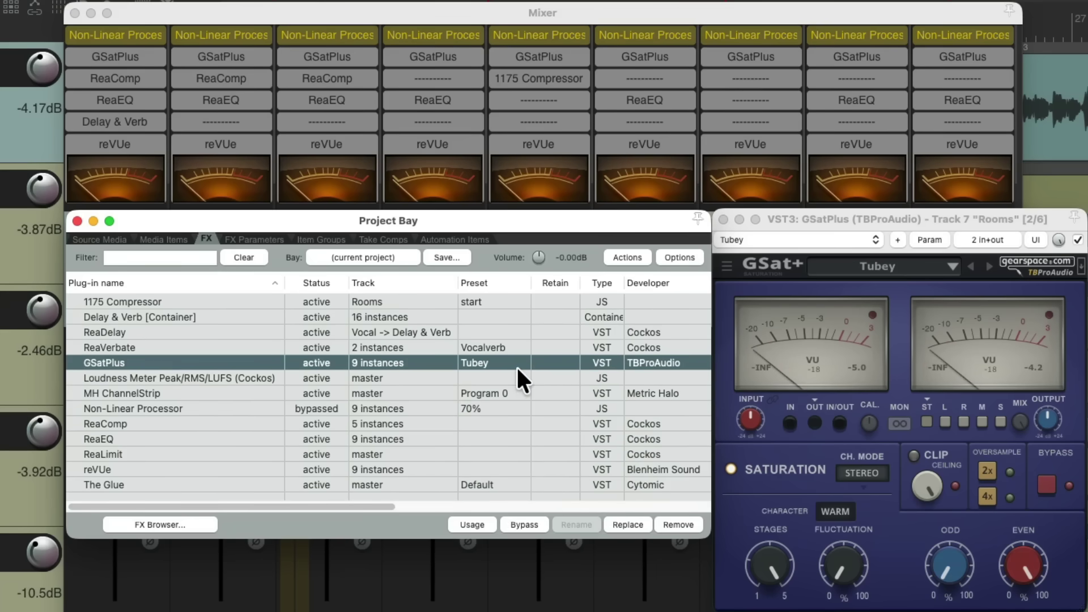
key("space")
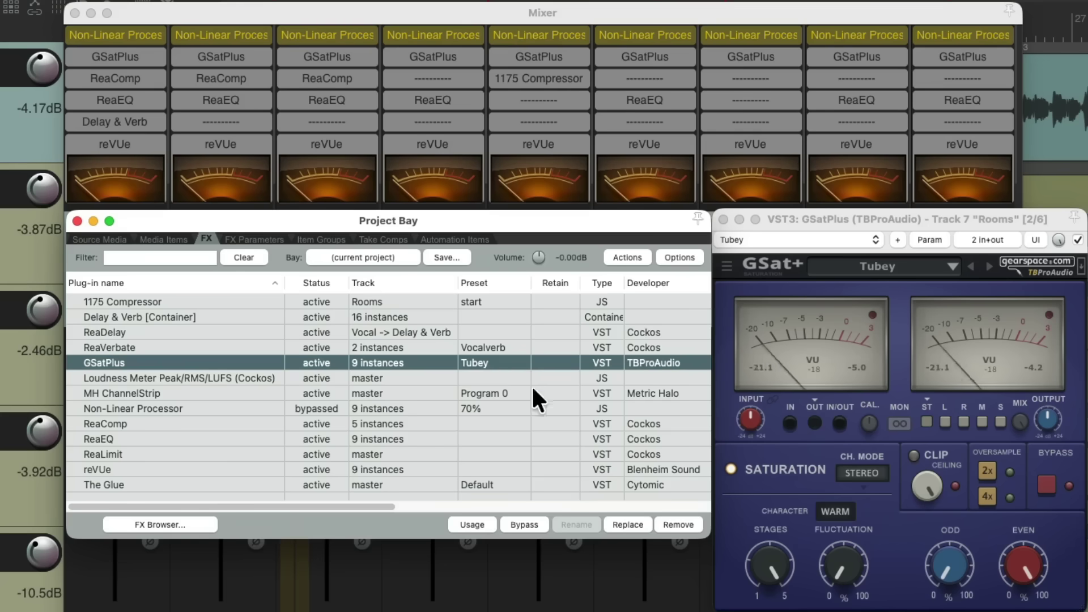
Compare the mix with all GSatPlus instances on Tubey bypassed and unbypassed, leaving them unbypassed, and stop playback.
left_click(525, 524)
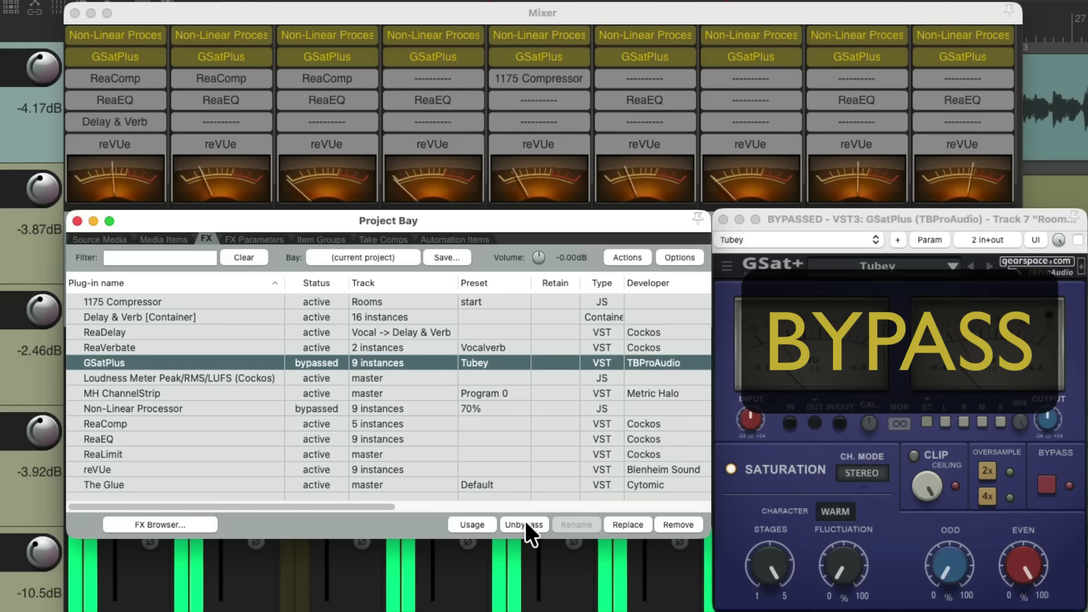
left_click(525, 525)
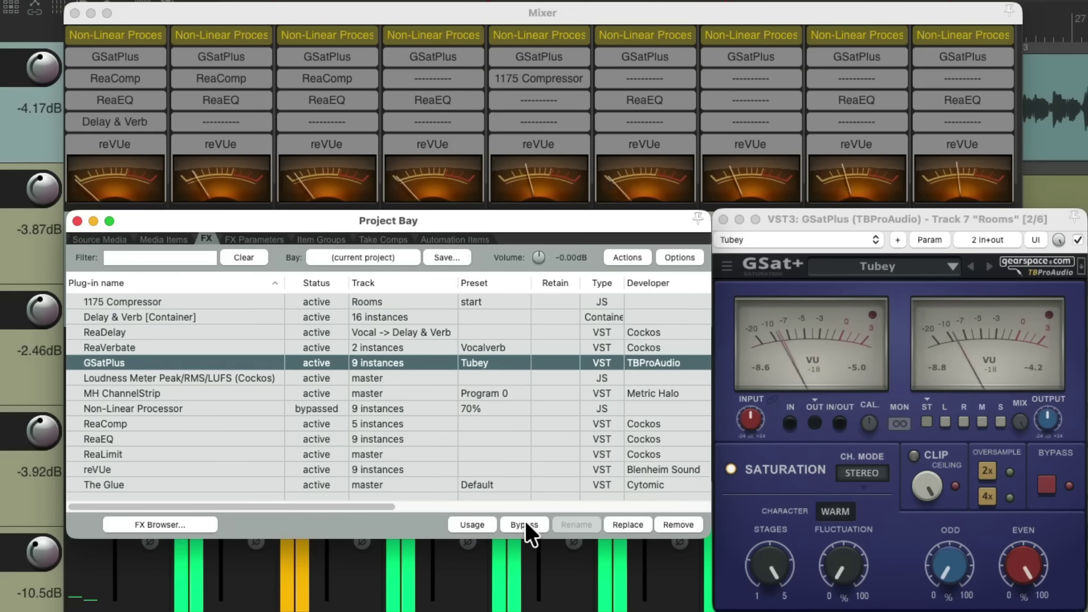
left_click(525, 525)
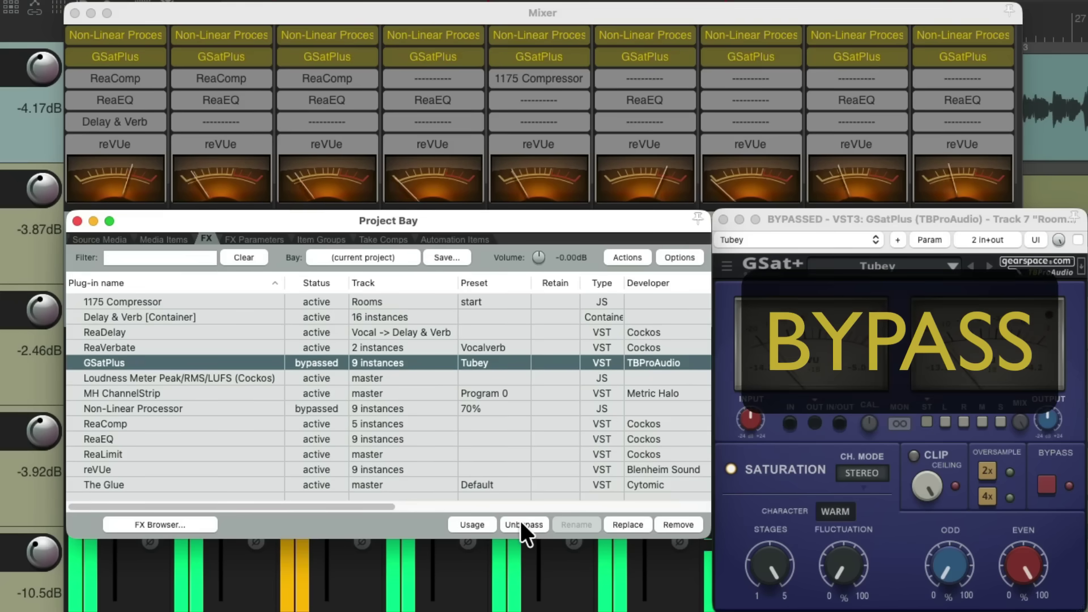
left_click(521, 523)
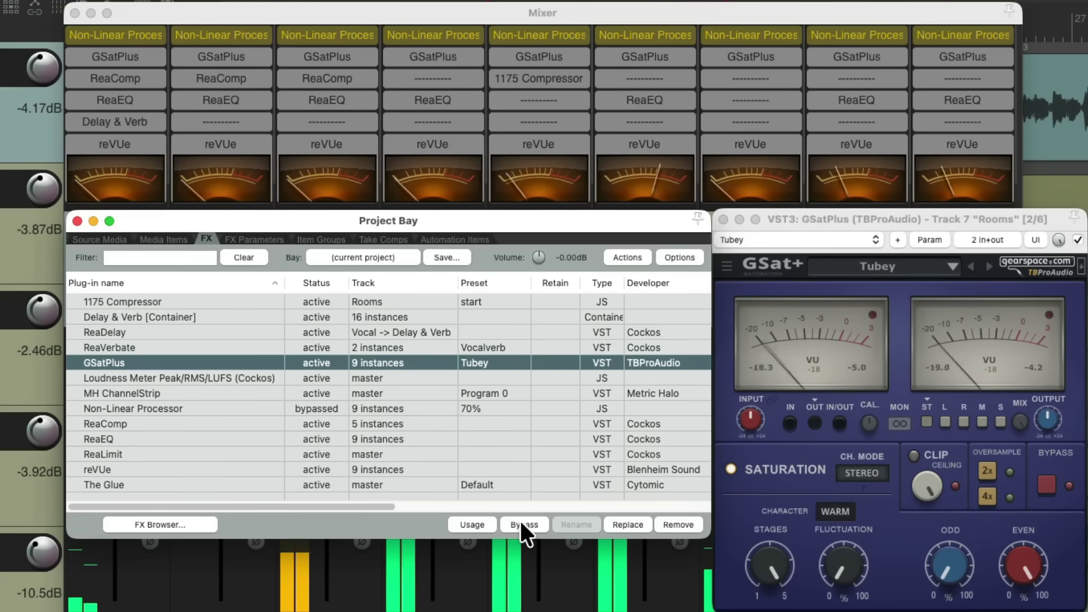
key("space")
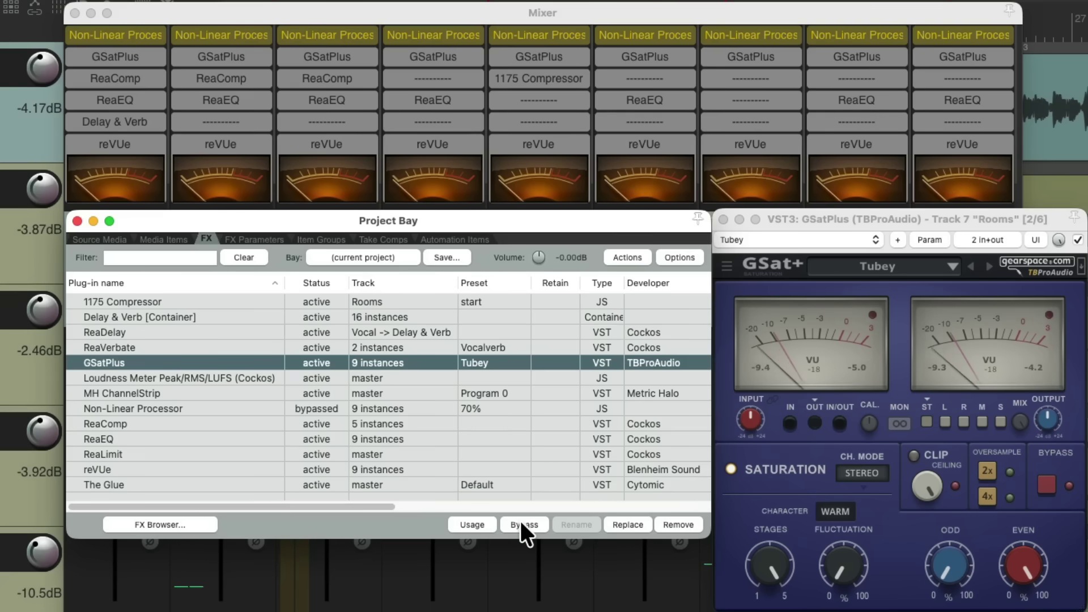
Apply the Transformey preset to all GSatPlus instances through the Project Bay and play the mix.
left_click(504, 357)
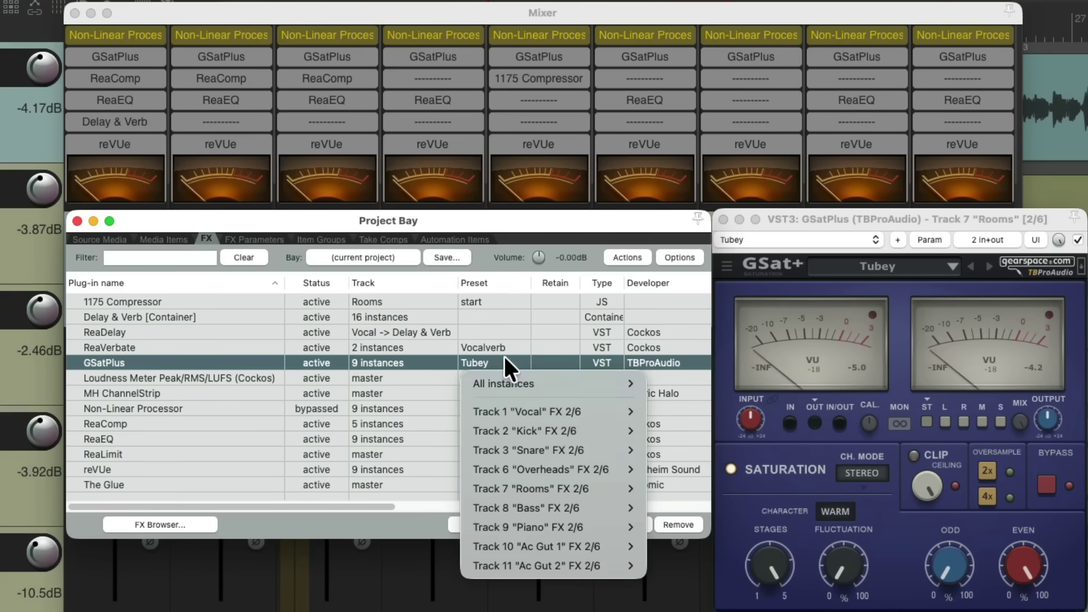
mouse_move(503, 383)
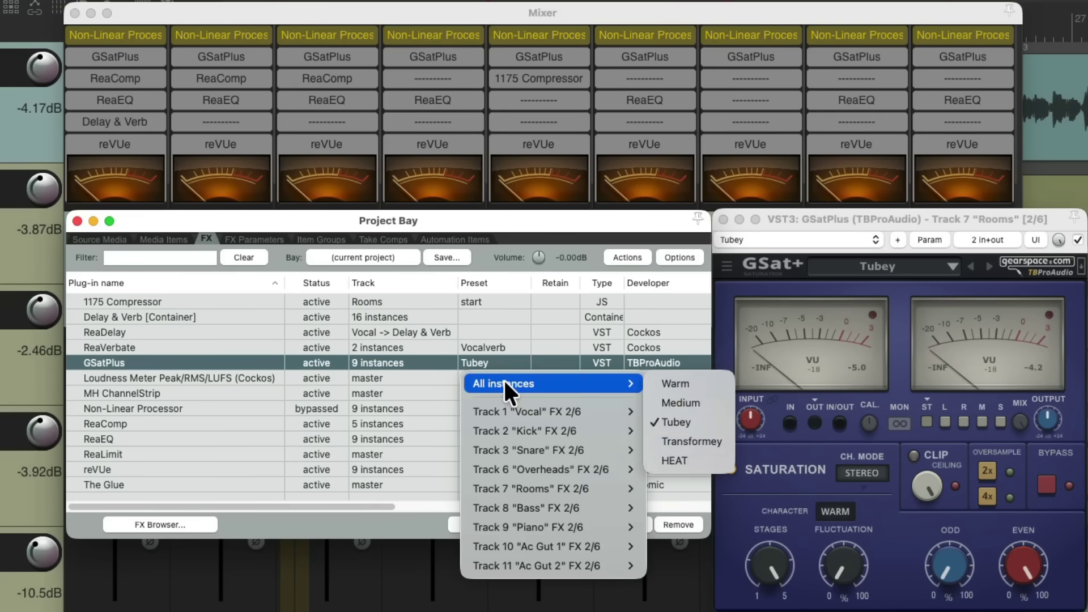
left_click(723, 441)
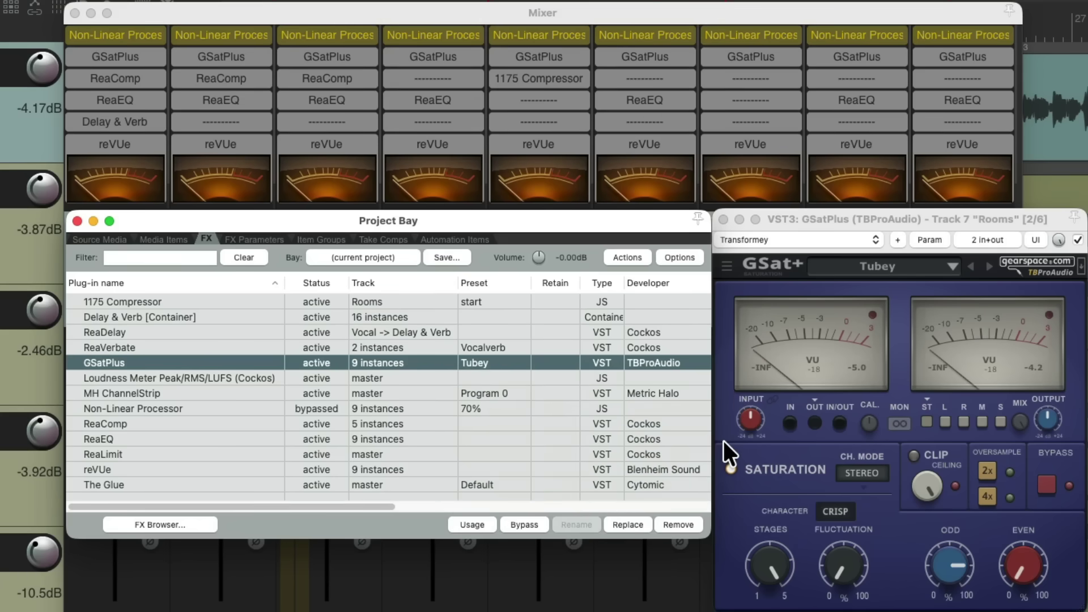
key("space")
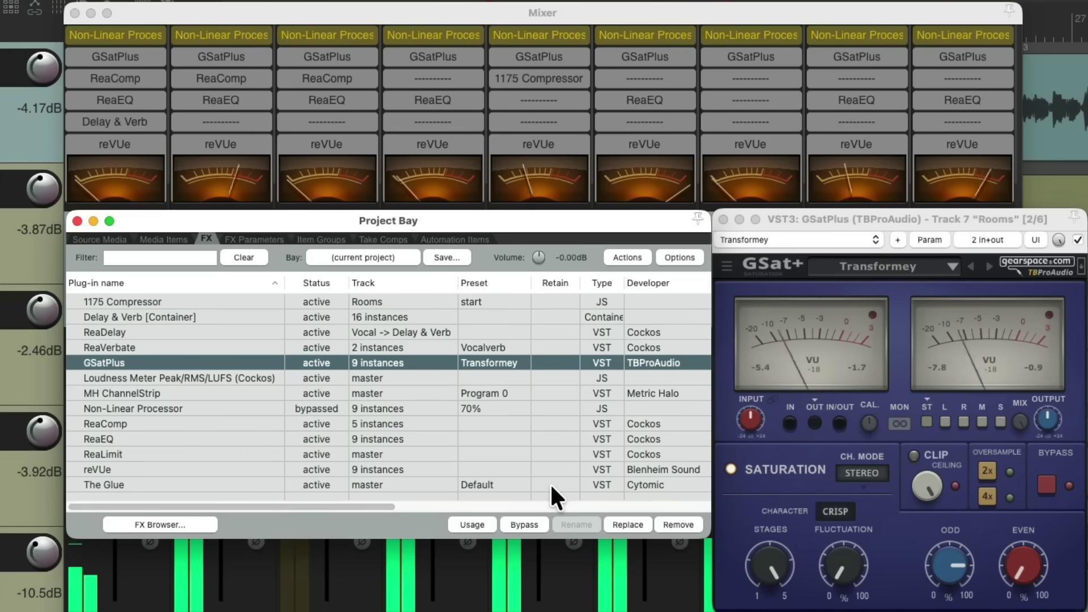
key("space")
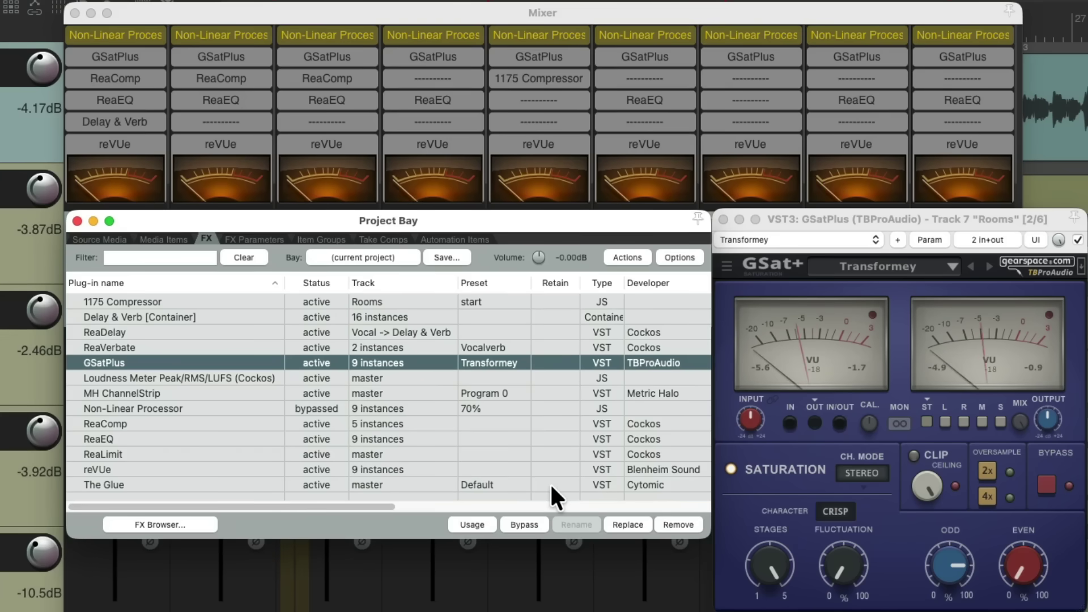
key("space")
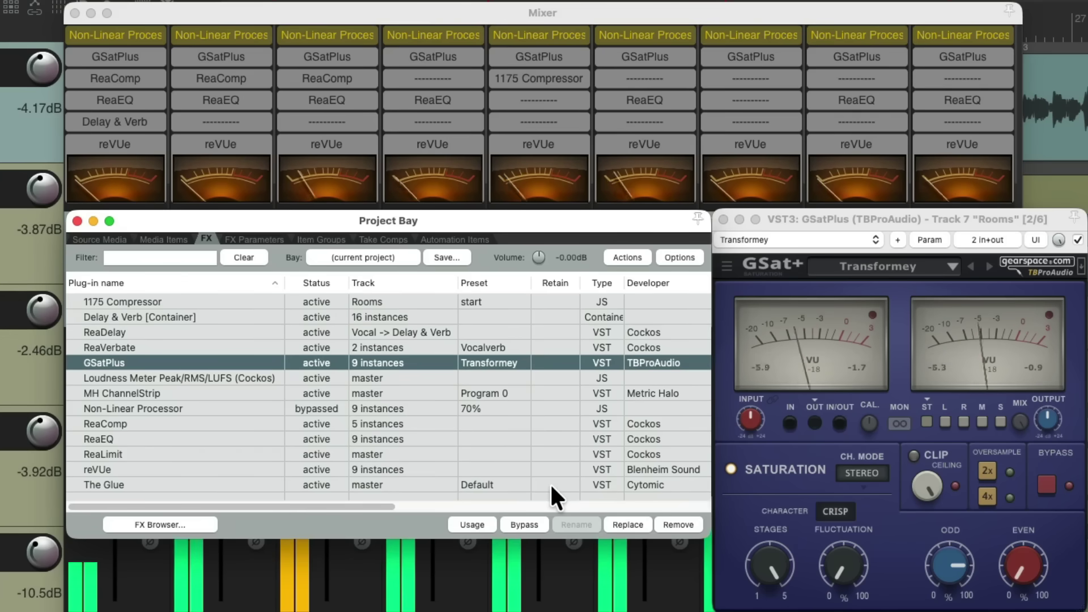
Compare the mix repeatedly with all GSatPlus instances on Transformey bypassed and unbypassed, leaving them unbypassed.
left_click(522, 526)
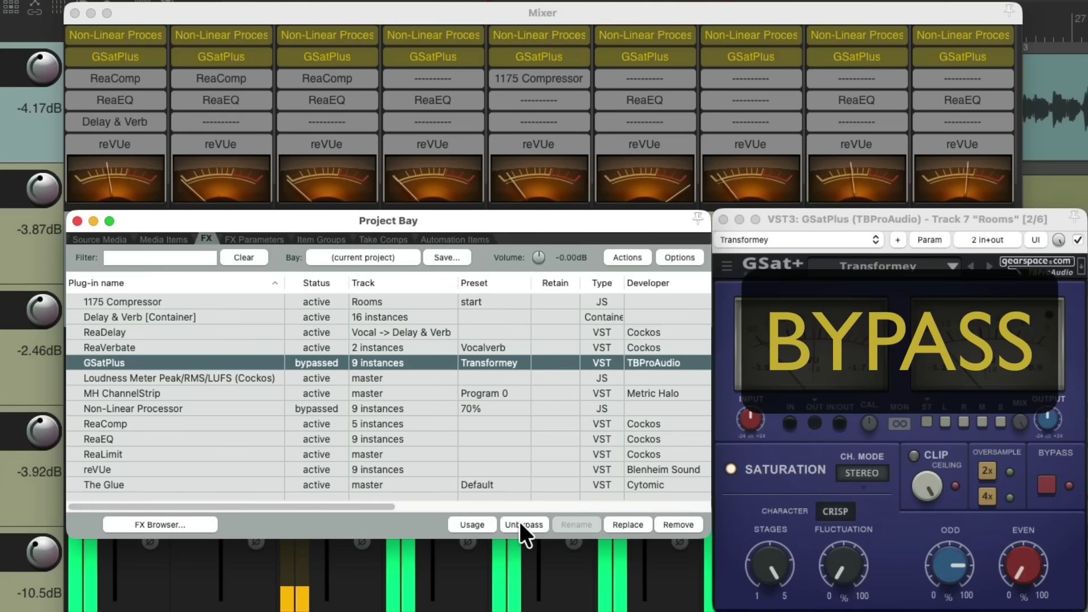
left_click(520, 526)
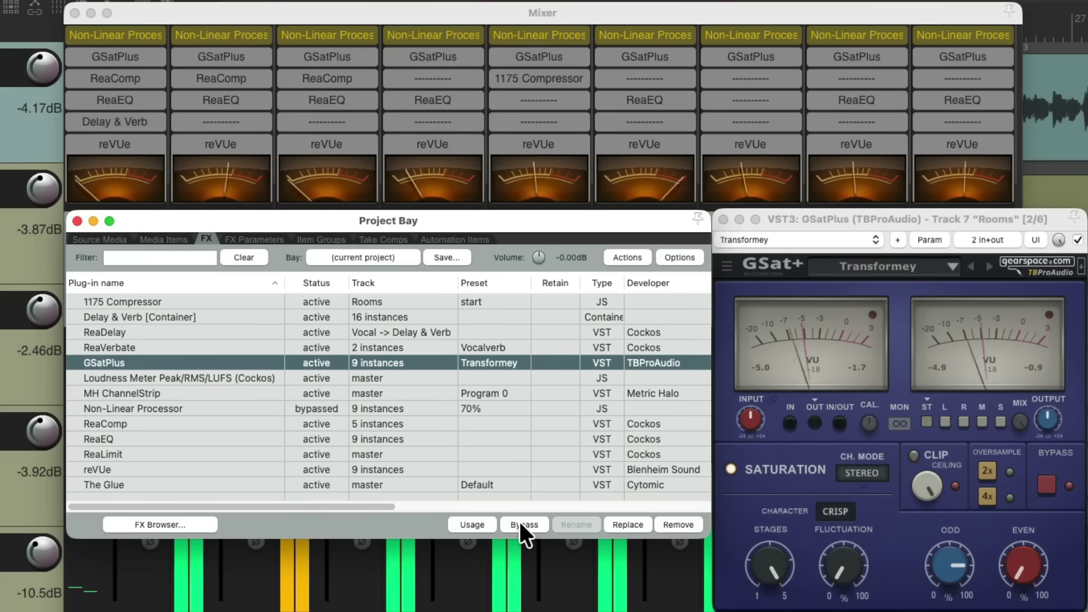
left_click(521, 526)
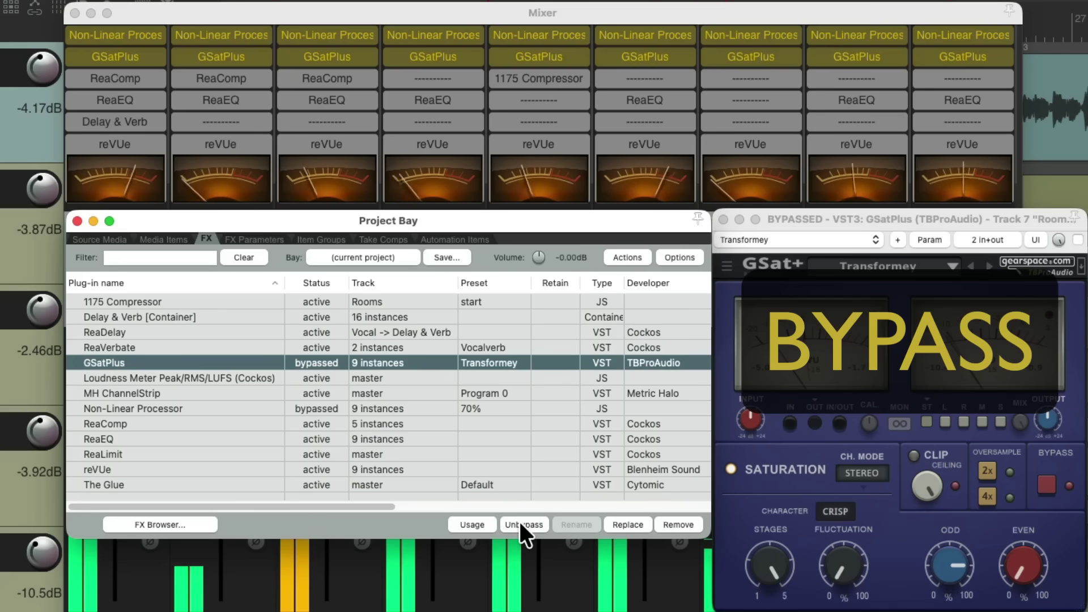
left_click(520, 525)
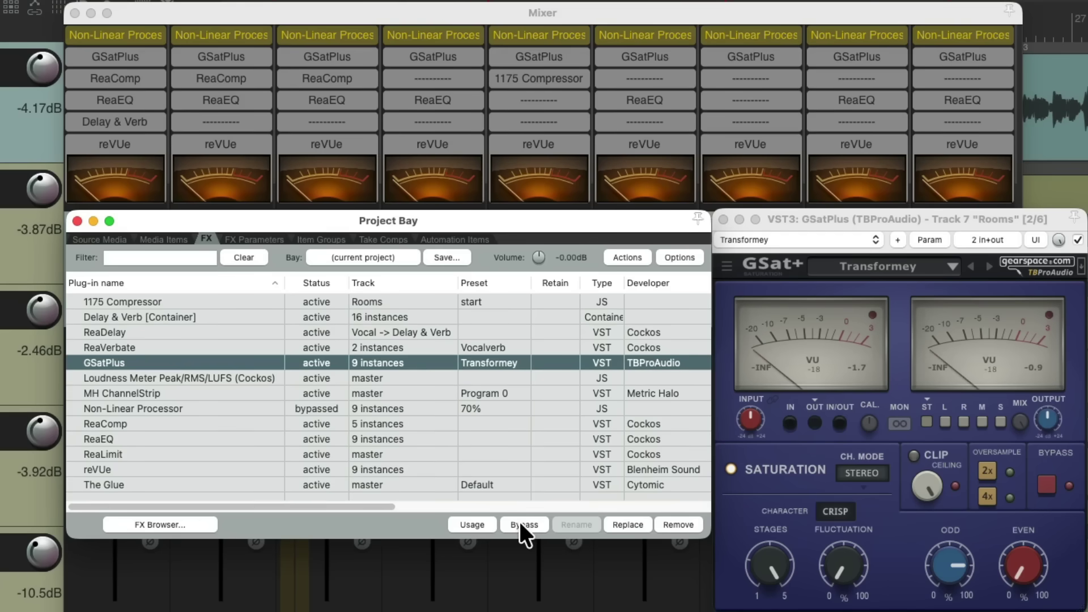
key("space")
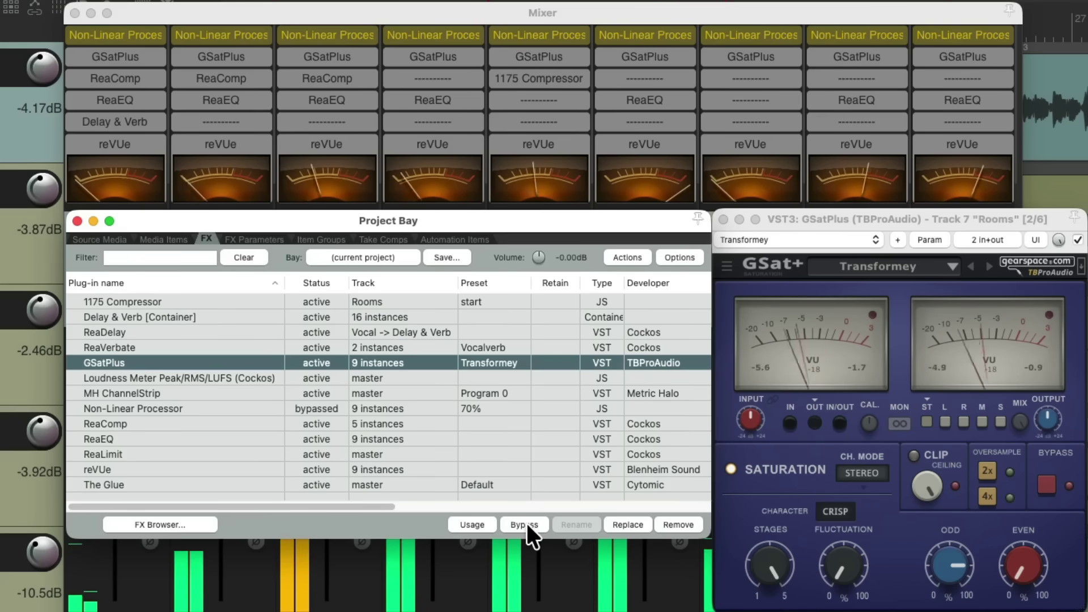
left_click(526, 523)
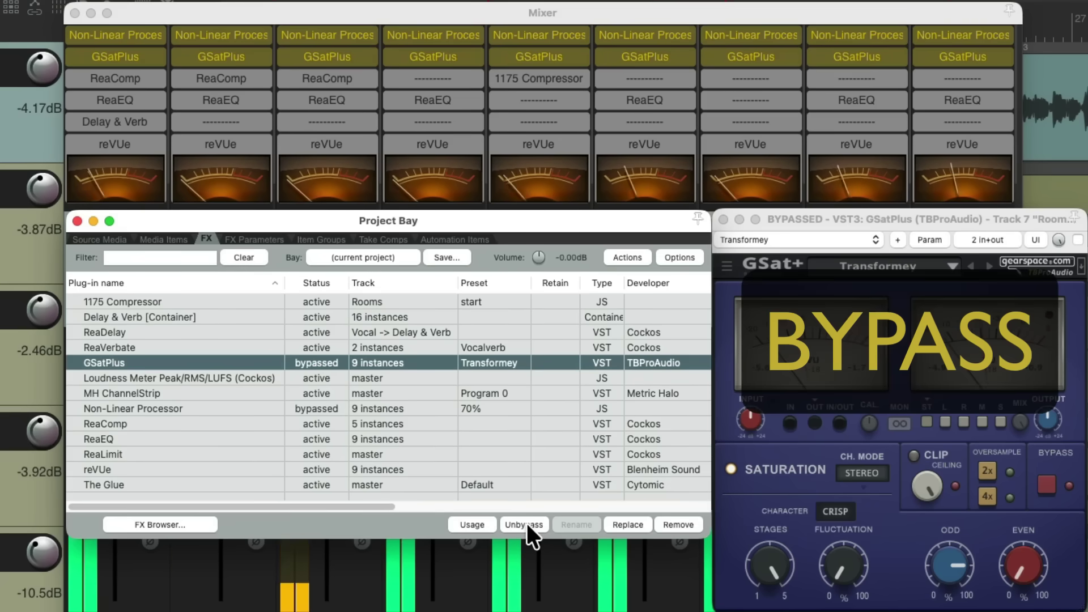
left_click(526, 522)
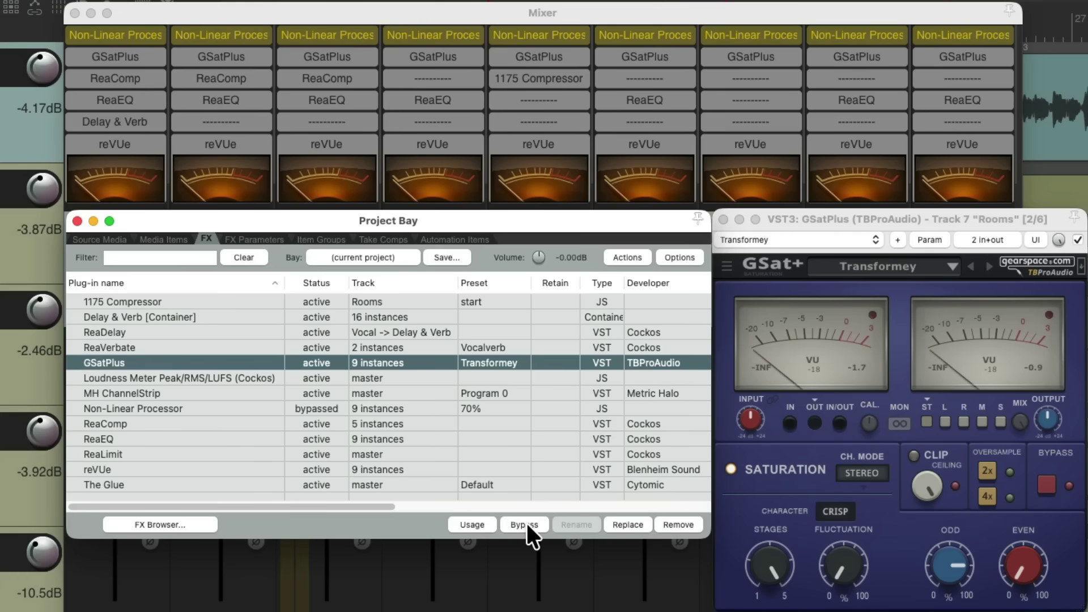
Apply the HEAT preset to all GSatPlus instances through the Project Bay and start playback.
left_click(490, 361)
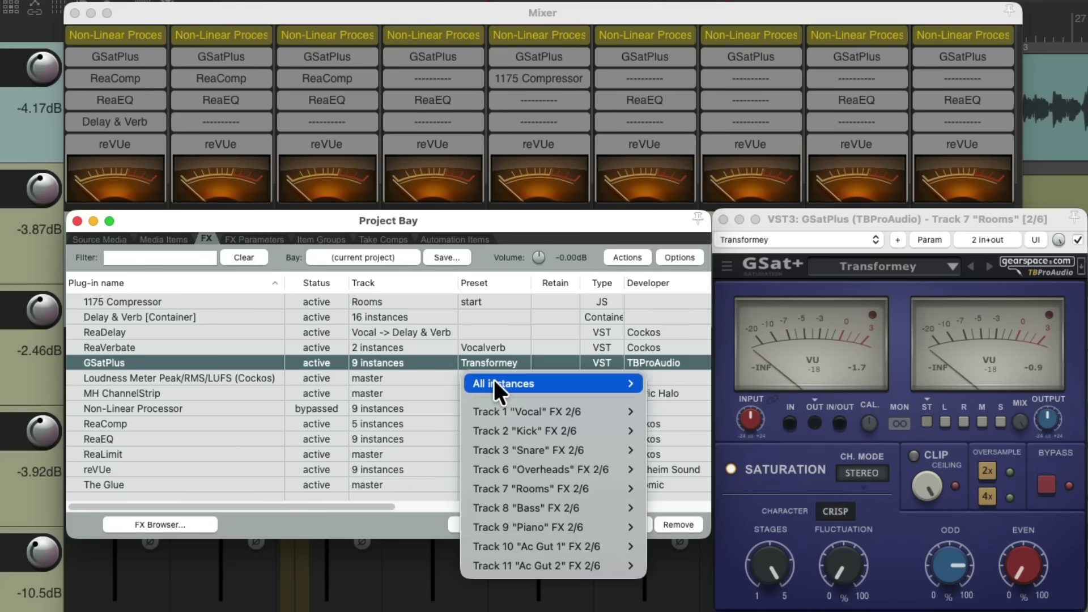
mouse_move(494, 380)
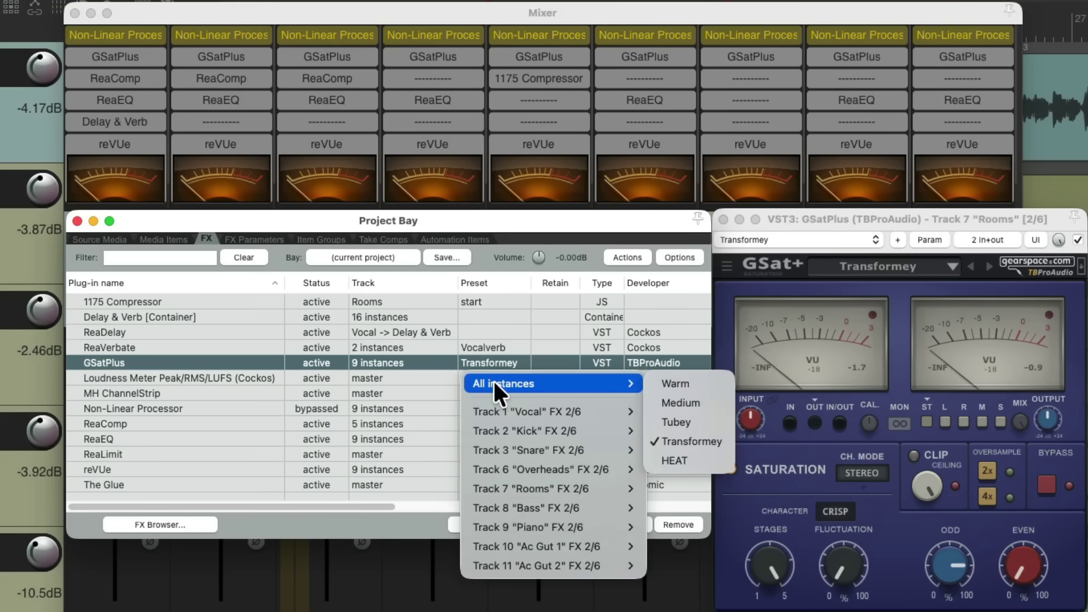
left_click(715, 461)
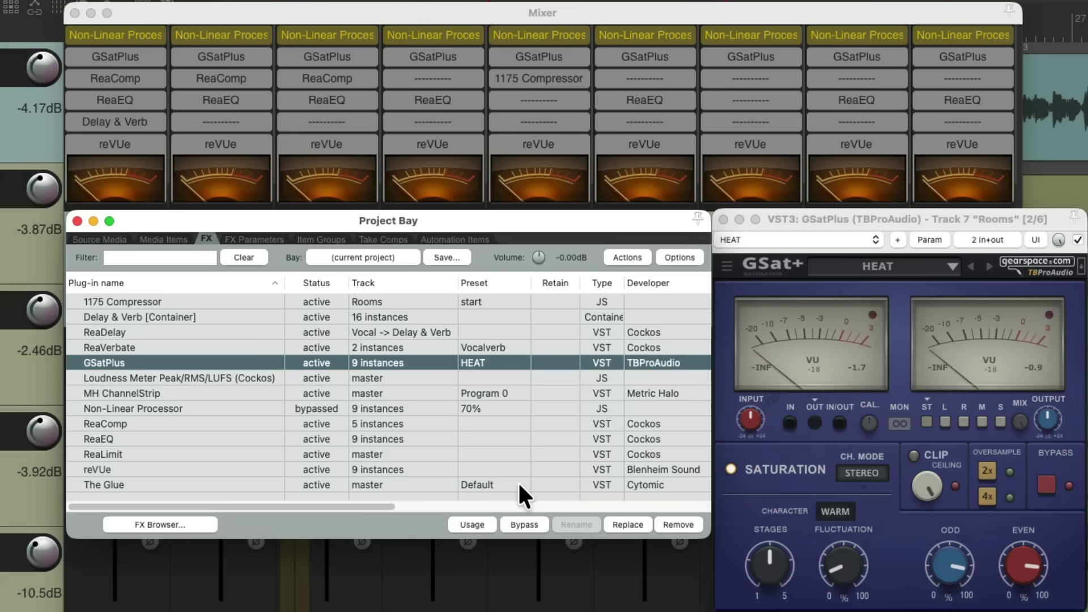
key("space")
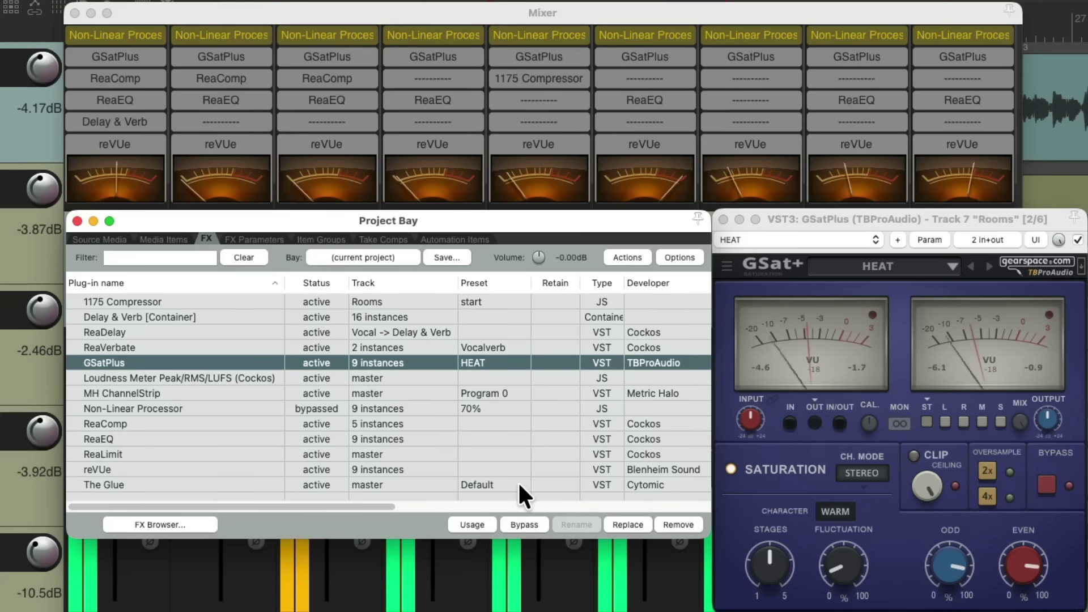
Compare the mix with all GSatPlus instances on HEAT bypassed and unbypassed, leaving them bypassed, and stop playback.
left_click(521, 523)
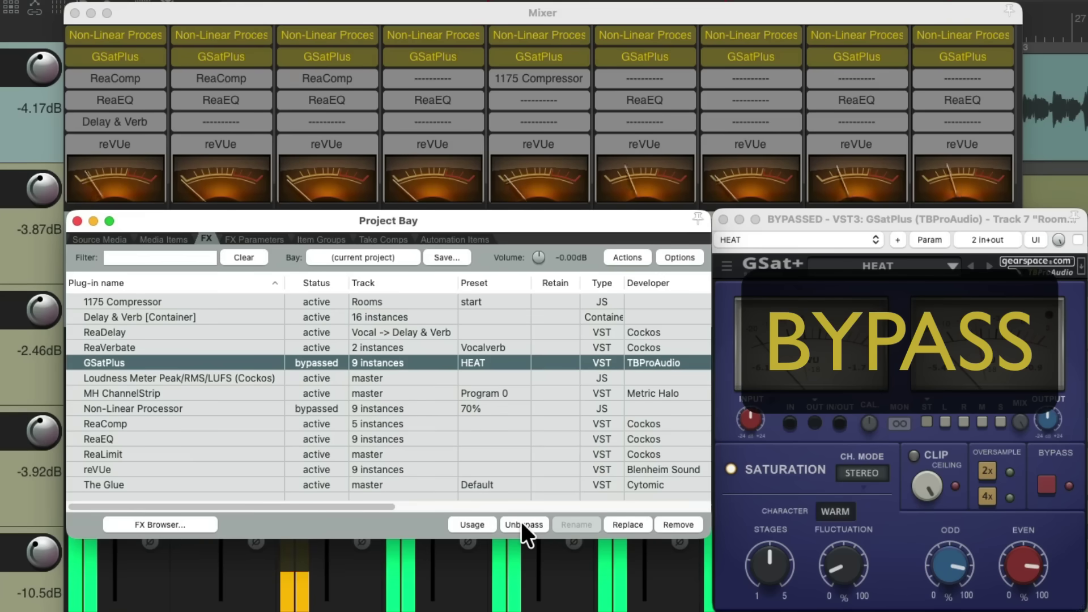
left_click(521, 523)
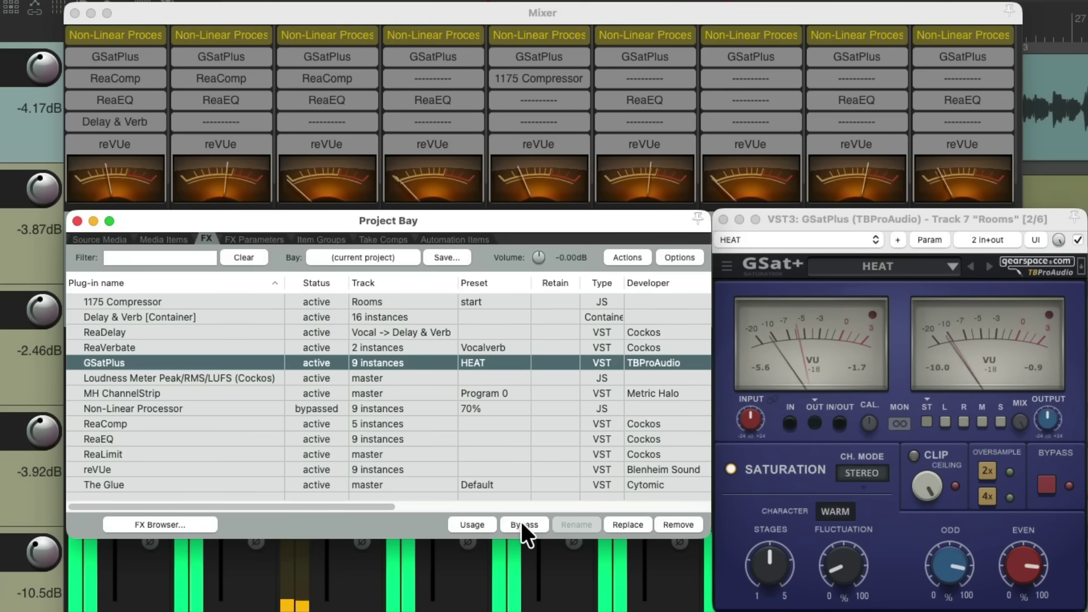
left_click(521, 523)
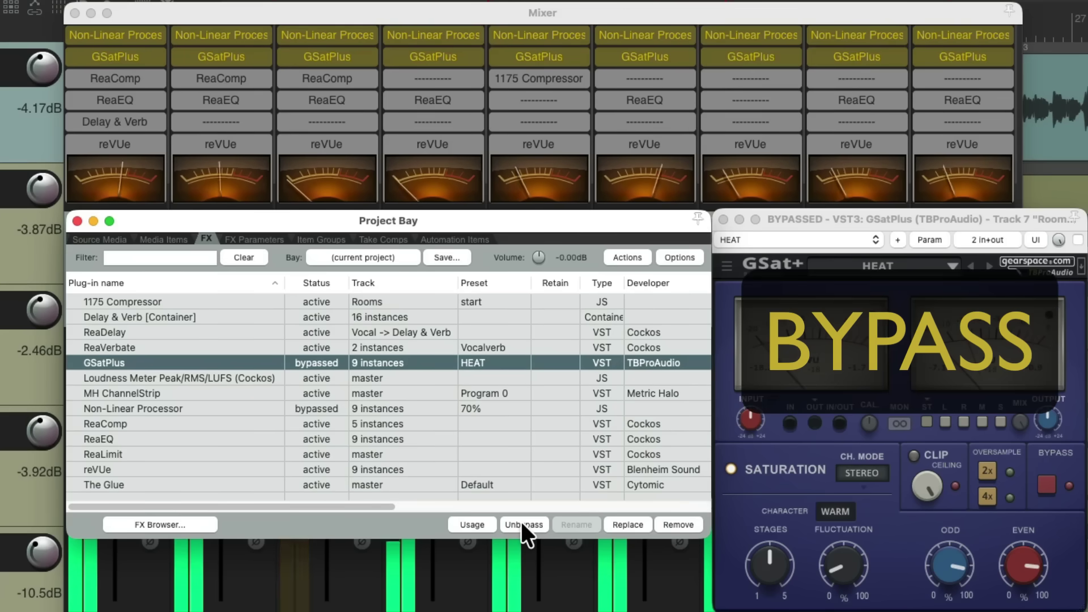
key("space")
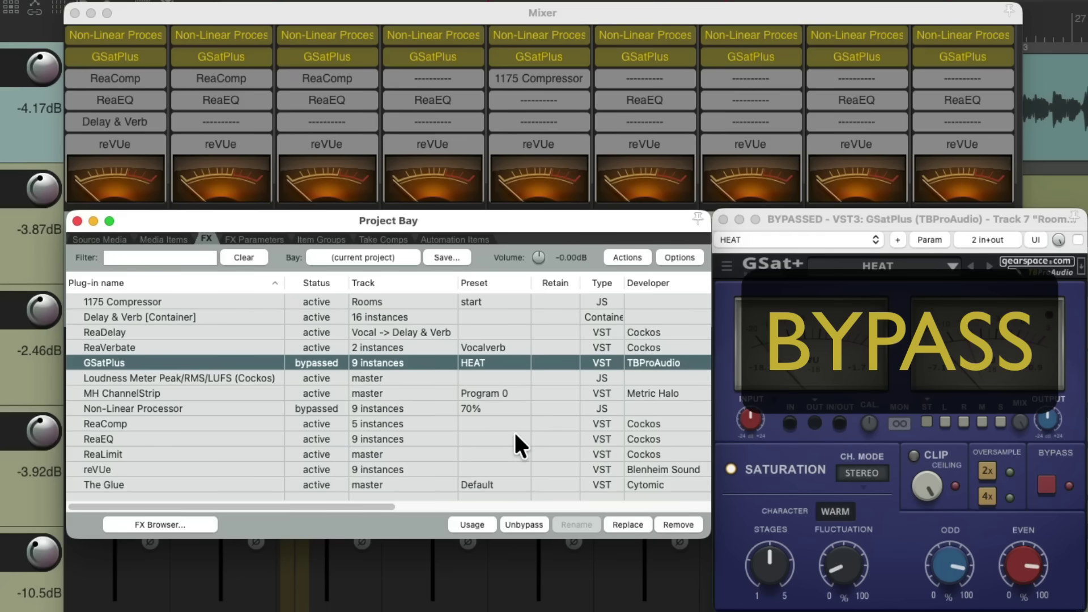
Unbypass all GSatPlus instances and switch every one of them to the Warm preset.
left_click(517, 524)
left_click(485, 362)
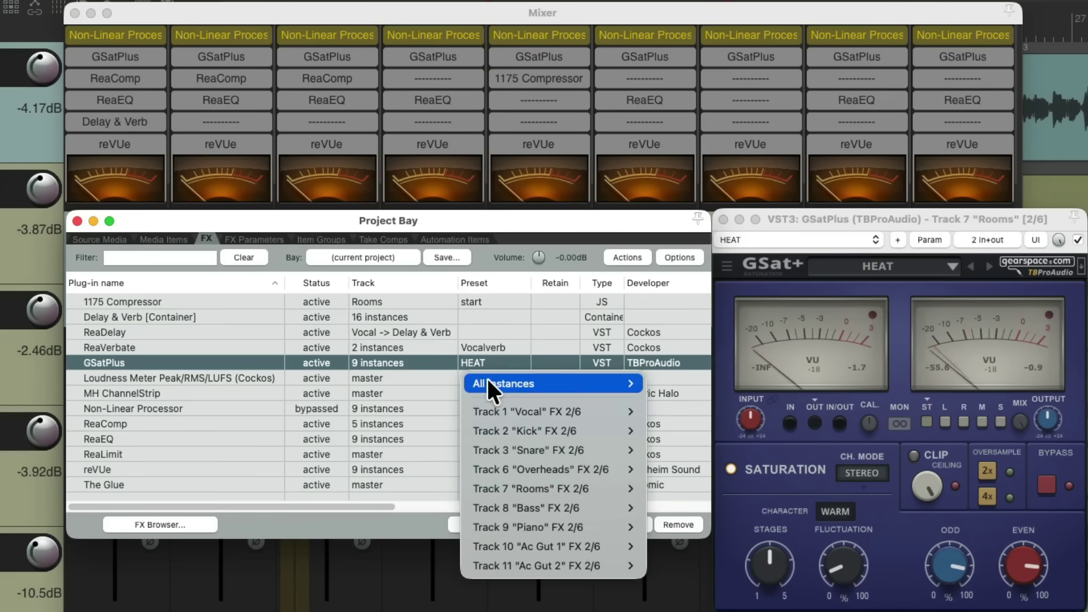
left_click(706, 382)
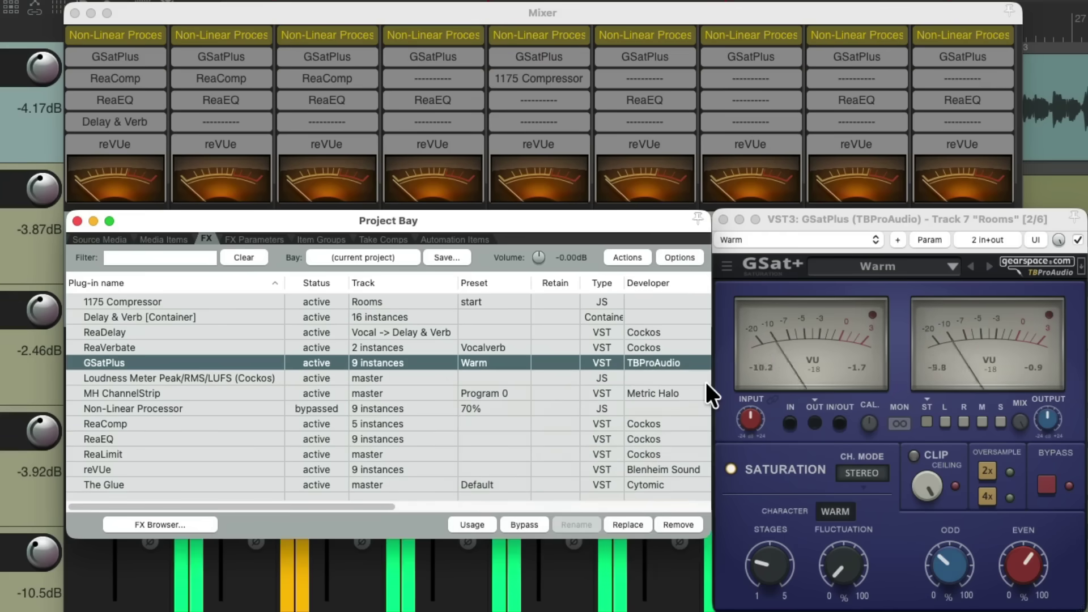
Audition the Medium preset and the Tubey preset in turn on all GSatPlus instances through the Project Bay.
left_click(498, 363)
mouse_move(497, 383)
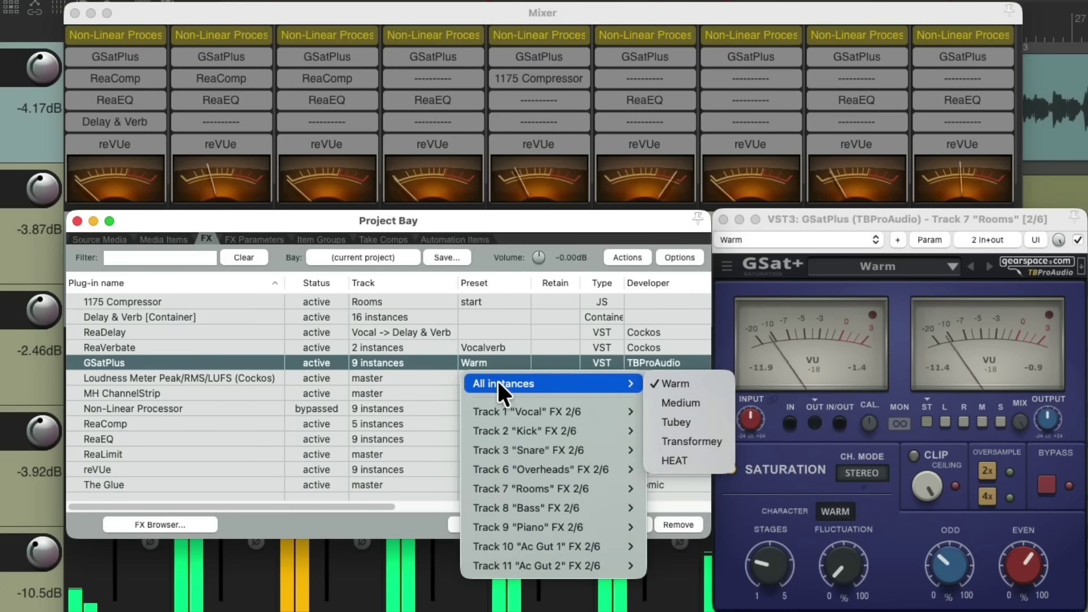
left_click(660, 403)
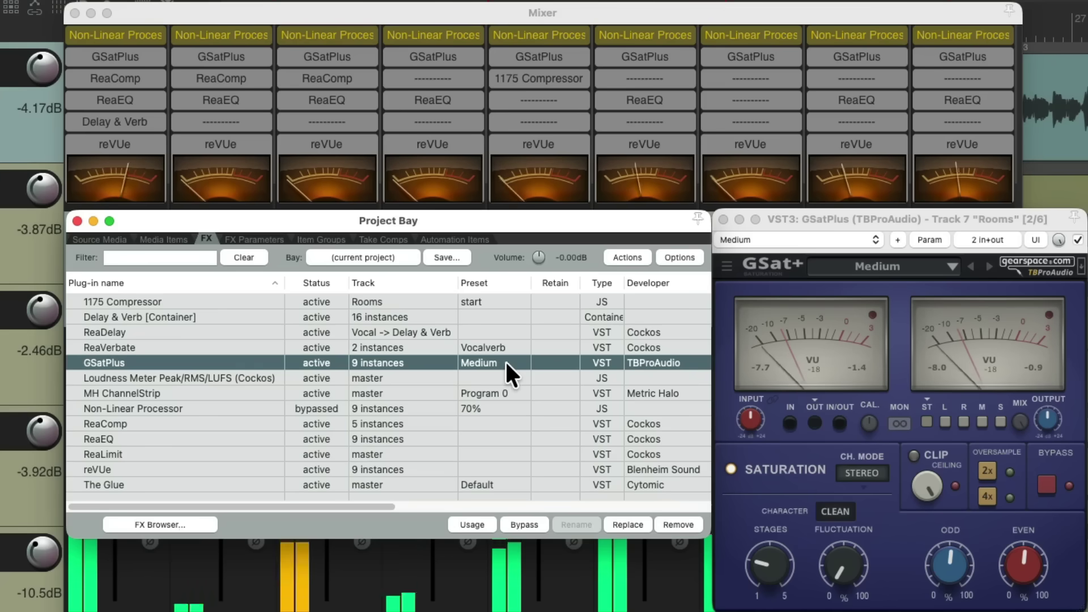
left_click(506, 364)
mouse_move(509, 380)
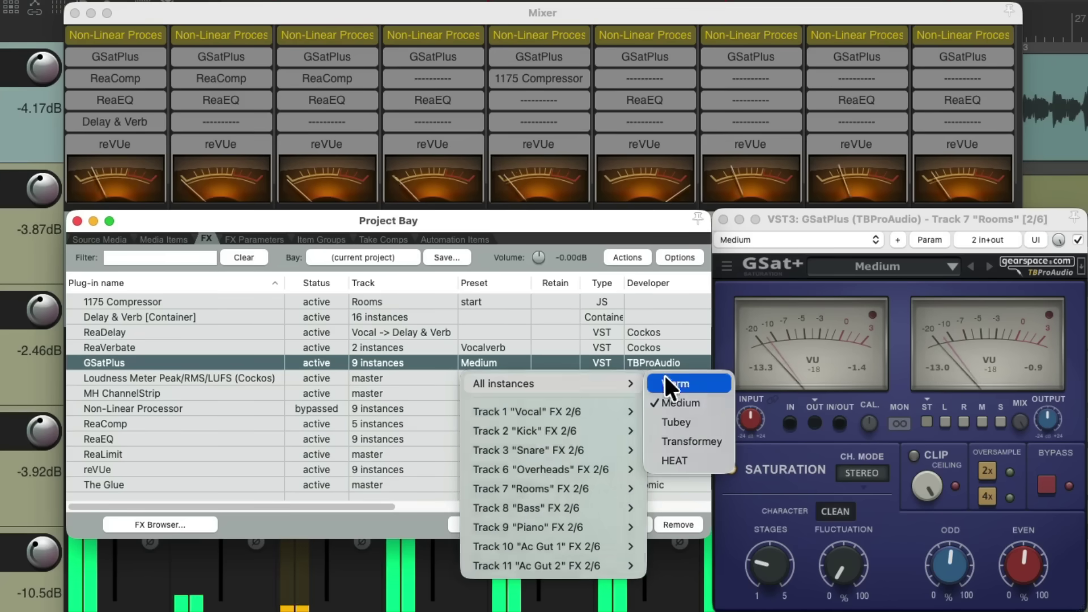
left_click(685, 413)
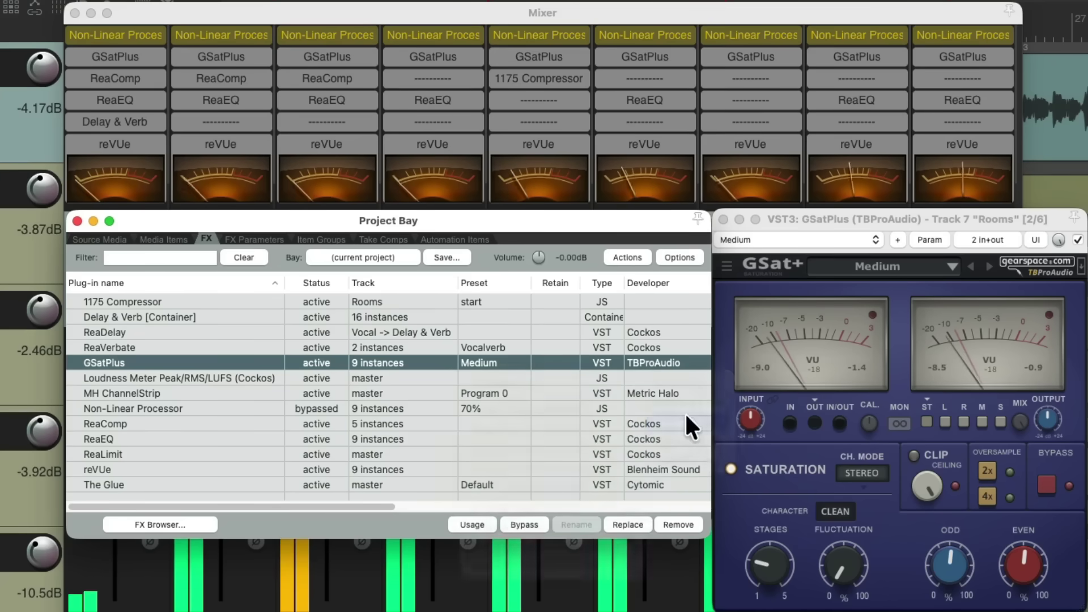
Switch all GSatPlus instances to the Transformey preset and, after listening, to the HEAT preset.
left_click(512, 359)
mouse_move(514, 382)
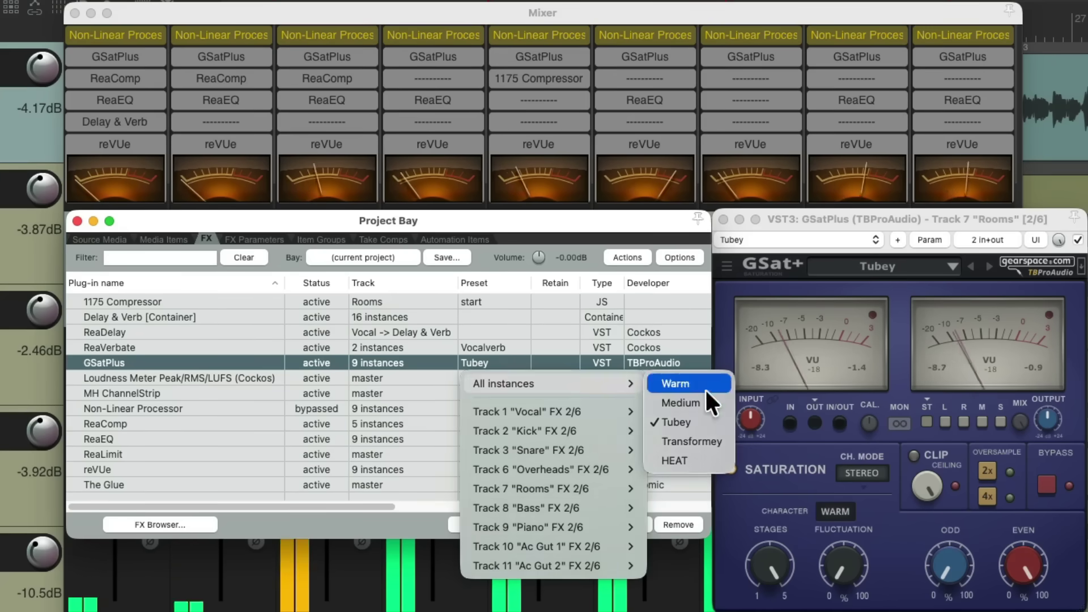
left_click(703, 438)
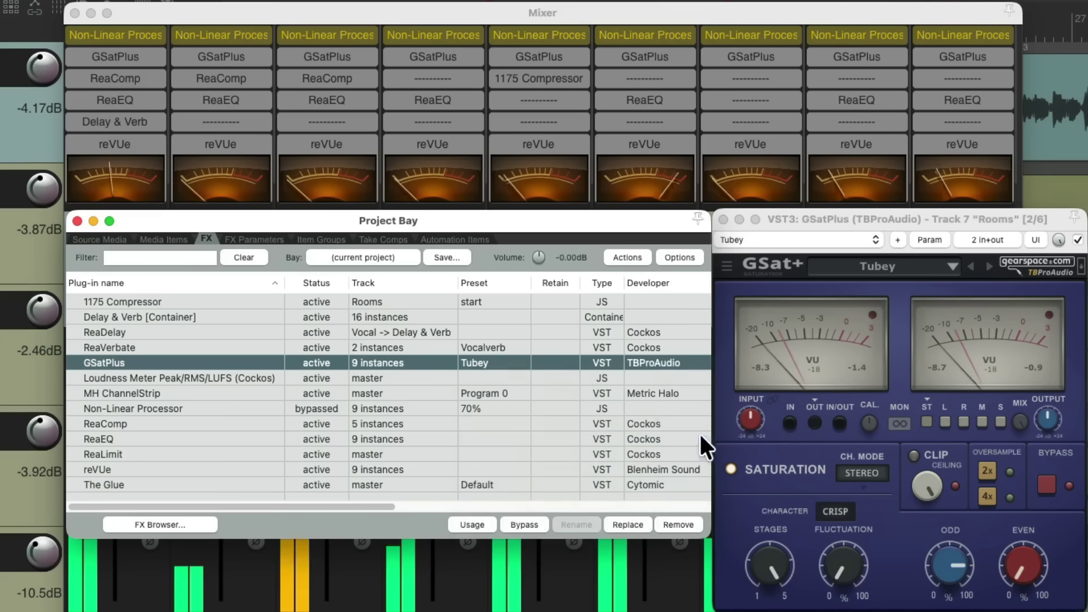
left_click(505, 359)
mouse_move(511, 377)
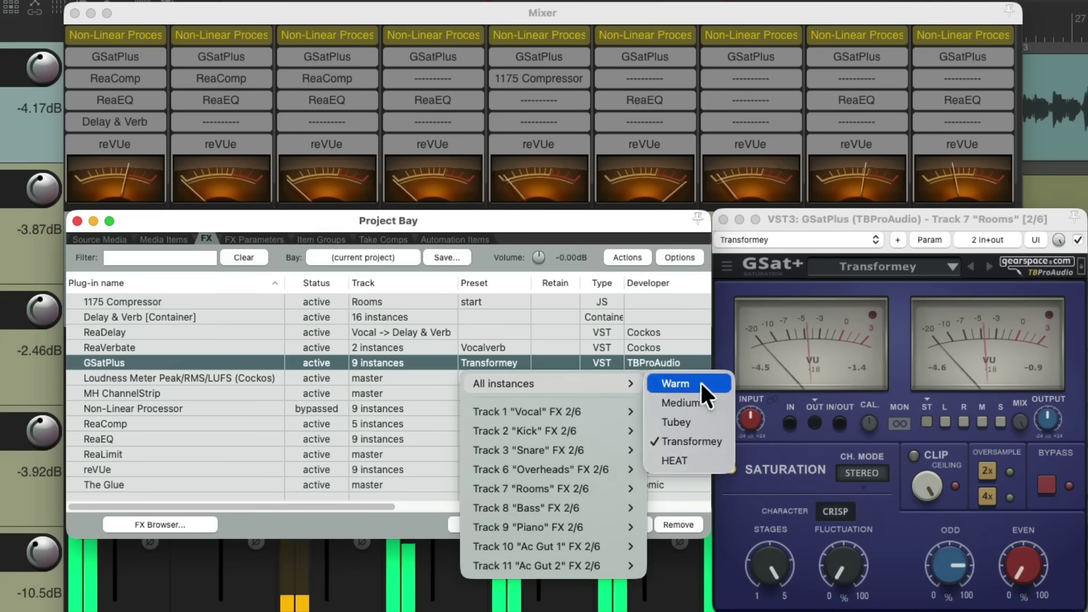
left_click(702, 458)
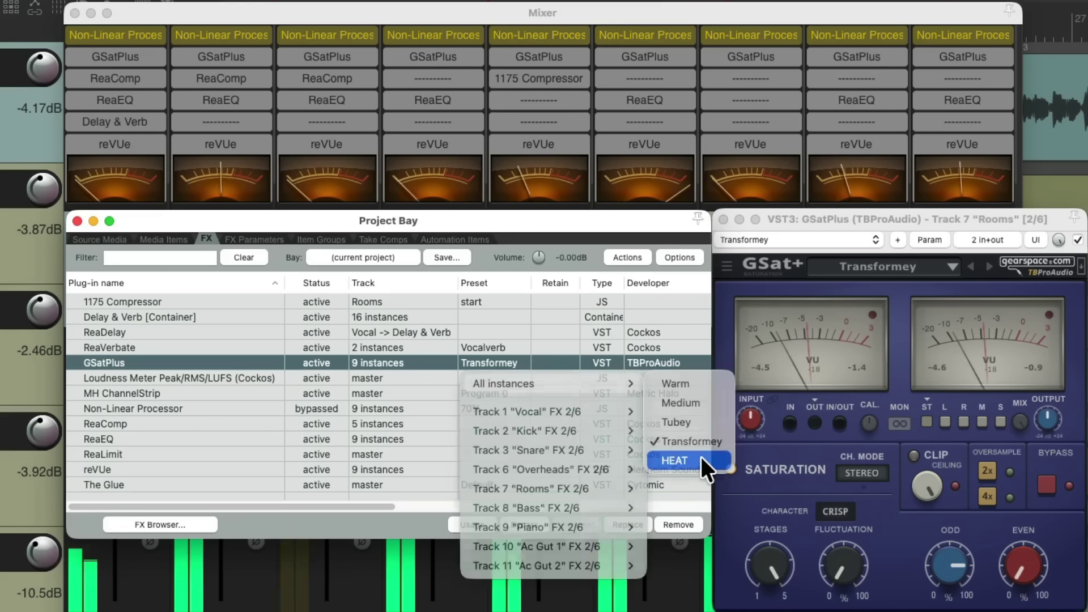
Step all GSatPlus instances back from HEAT to the Transformey preset and on to Tubey.
left_click(510, 361)
mouse_move(532, 379)
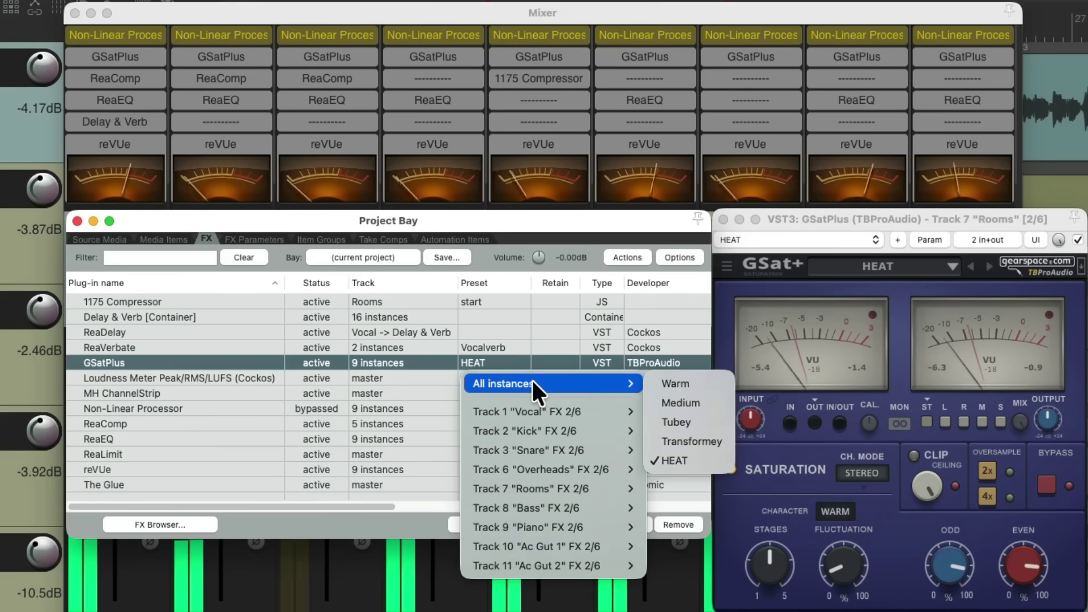
left_click(692, 433)
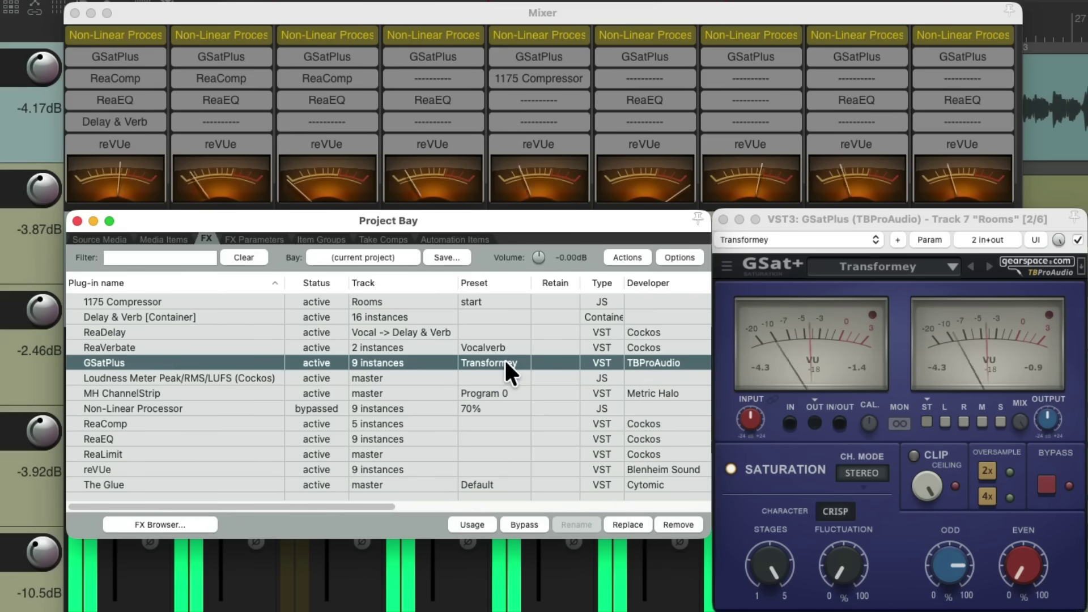
left_click(505, 359)
mouse_move(522, 381)
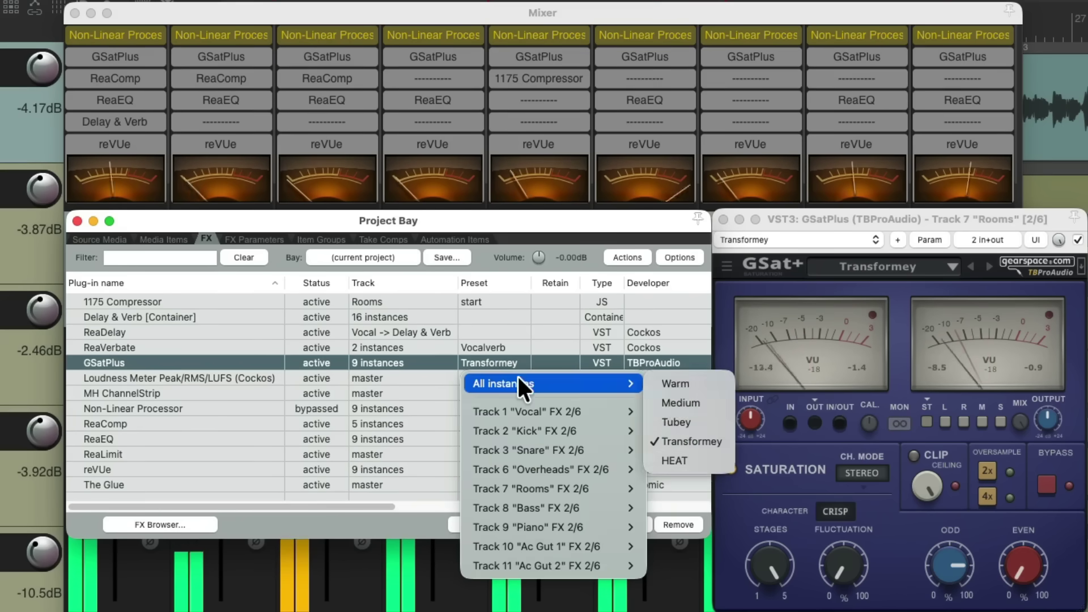
left_click(674, 419)
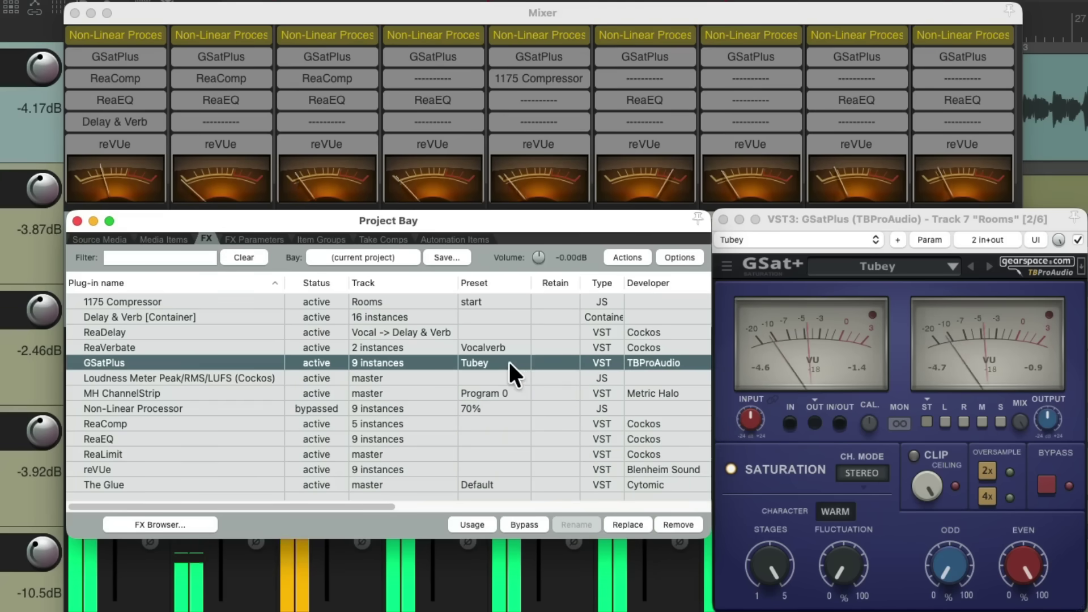
Continue back through the GSatPlus presets, setting all instances to Medium and, after listening, to Warm.
left_click(508, 359)
mouse_move(509, 377)
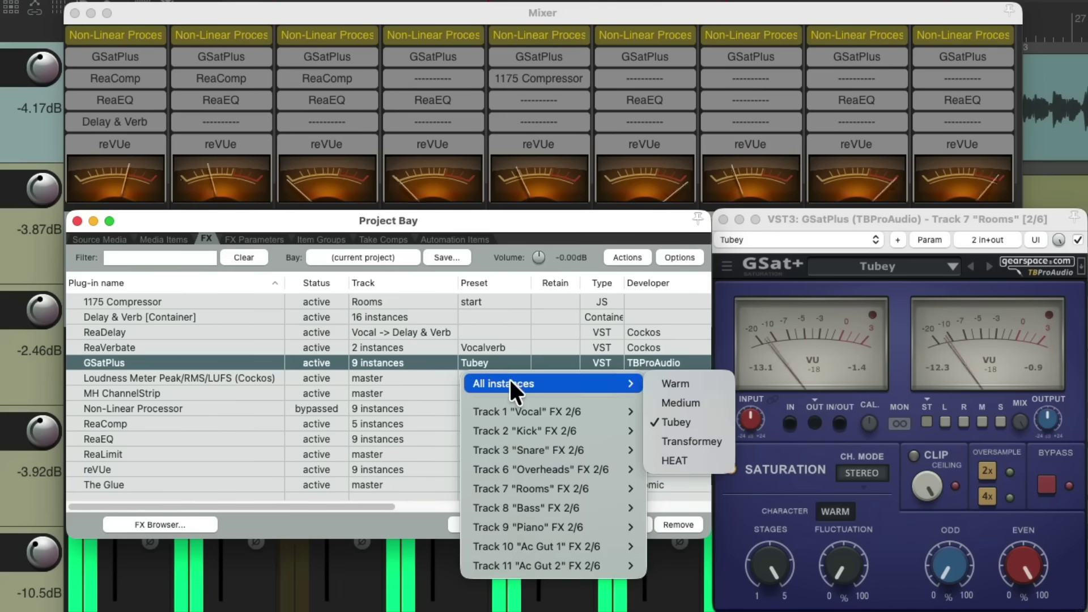
left_click(676, 401)
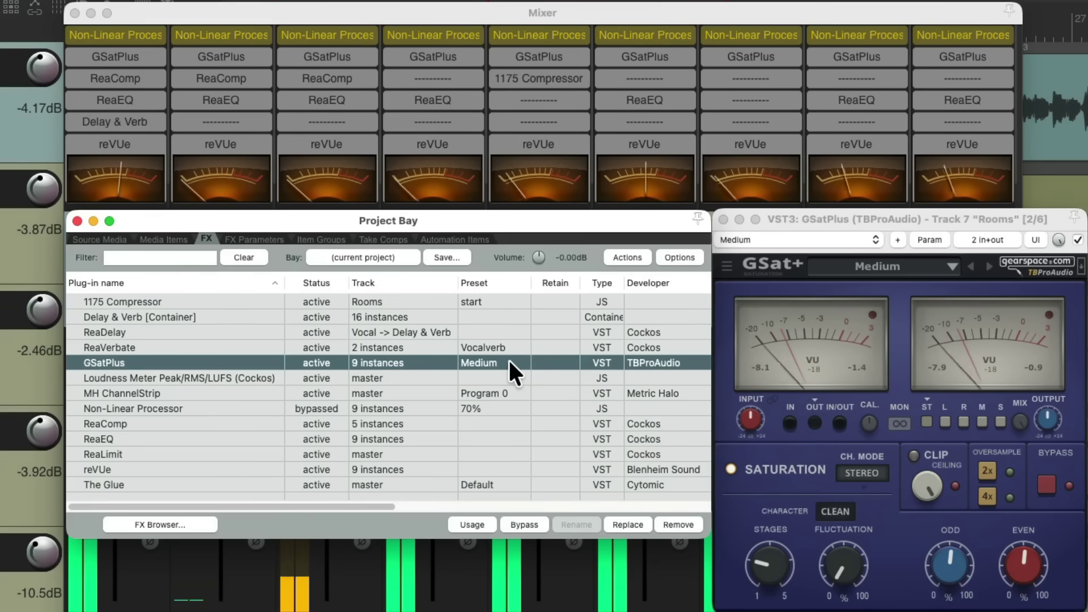
left_click(509, 359)
mouse_move(509, 380)
left_click(655, 383)
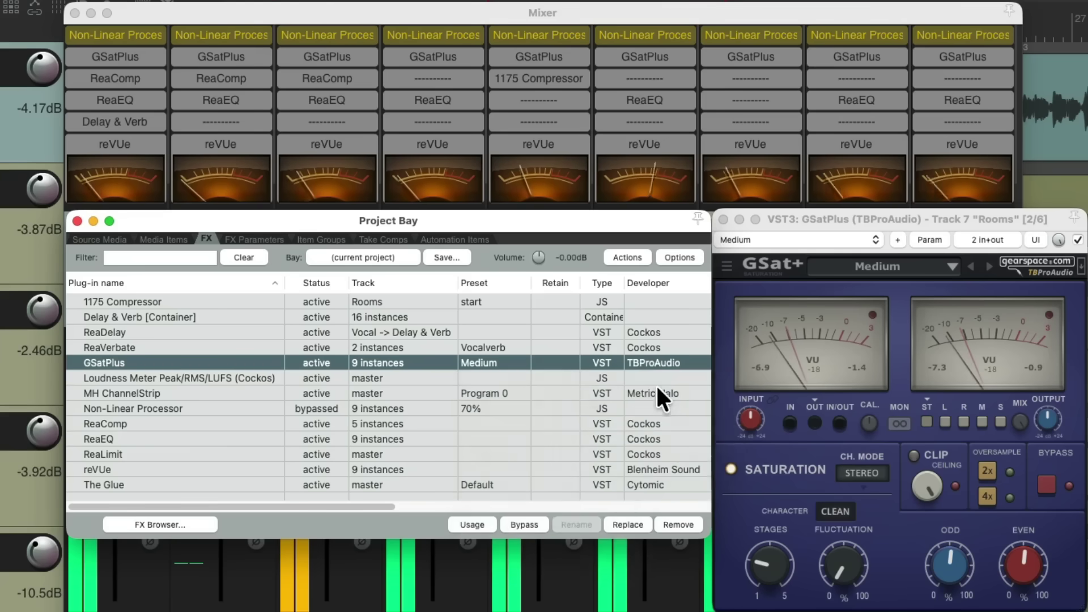
Swap the active saturation on every track from GSatPlus to Non-Linear Processor, with all its instances on the 30% preset.
left_click(523, 521)
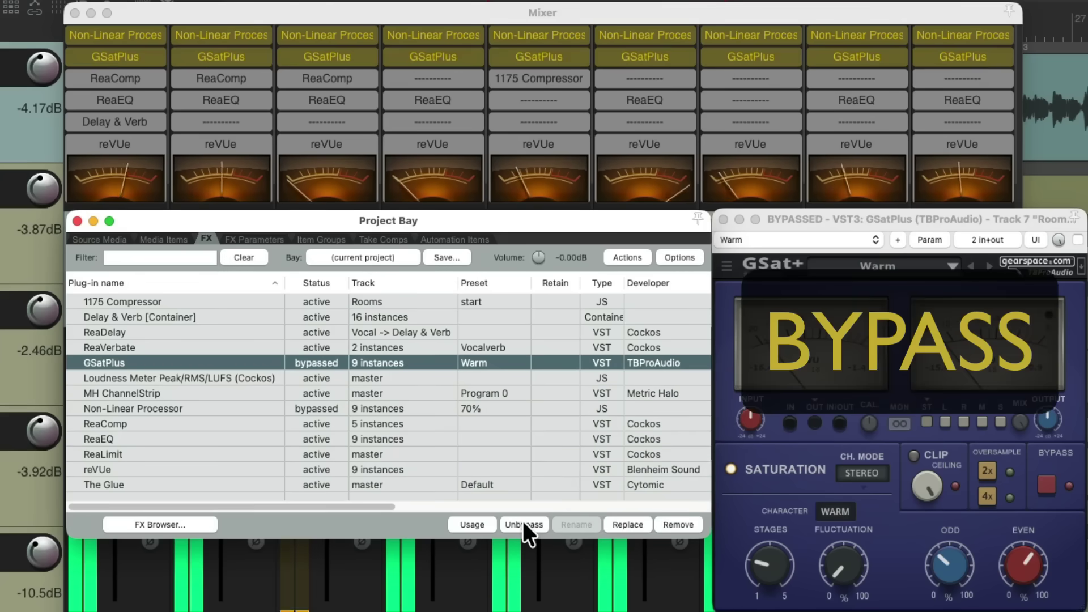
left_click(492, 406)
left_click(491, 406)
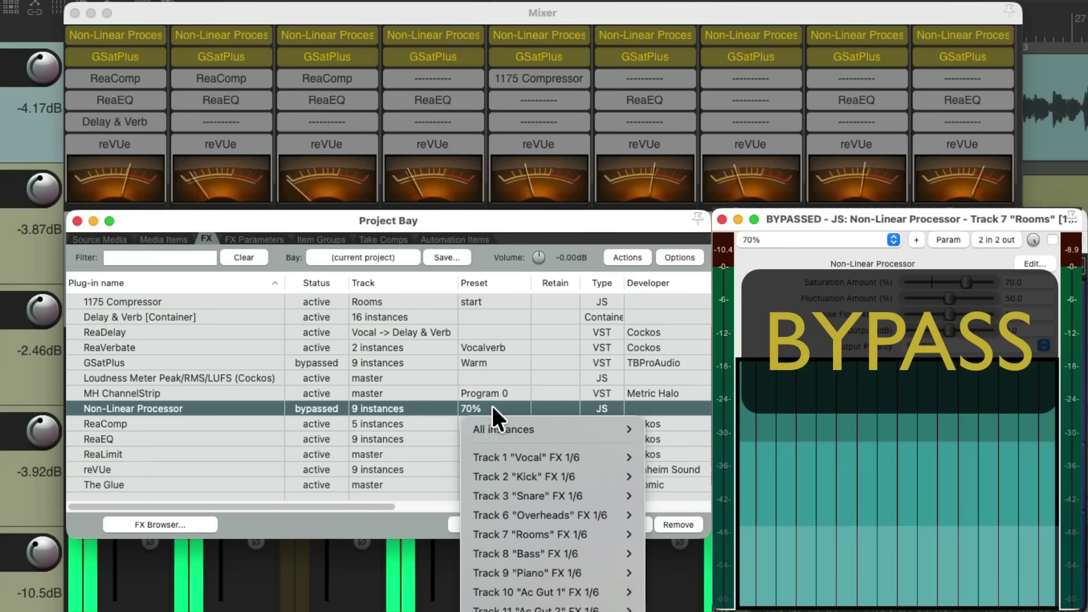
mouse_move(492, 429)
left_click(668, 458)
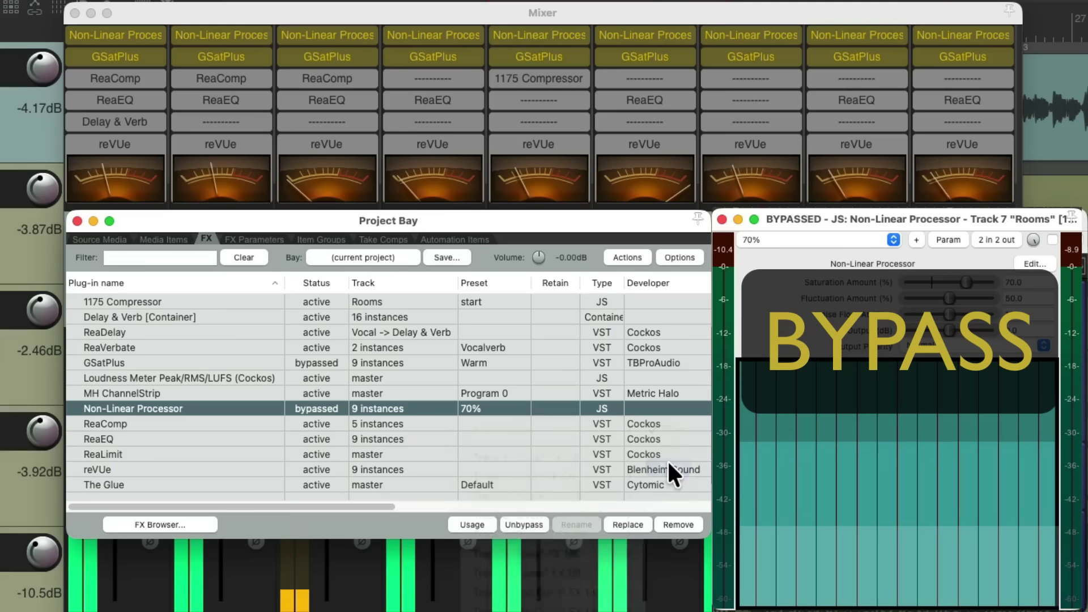
left_click(522, 523)
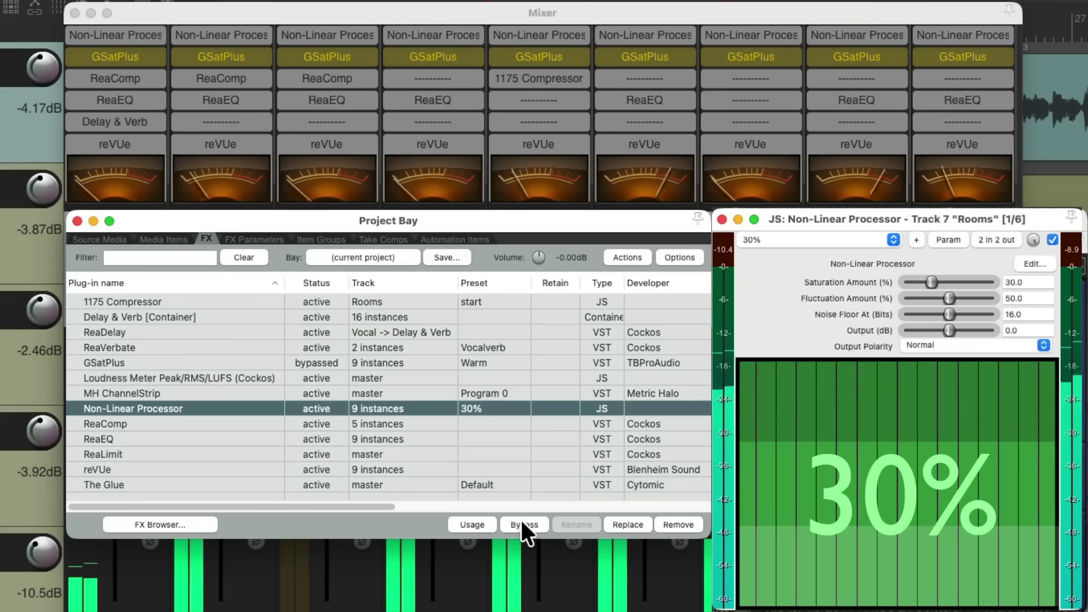
Audition the 50% and 70% presets in turn on all Non-Linear Processor instances.
left_click(495, 409)
mouse_move(500, 425)
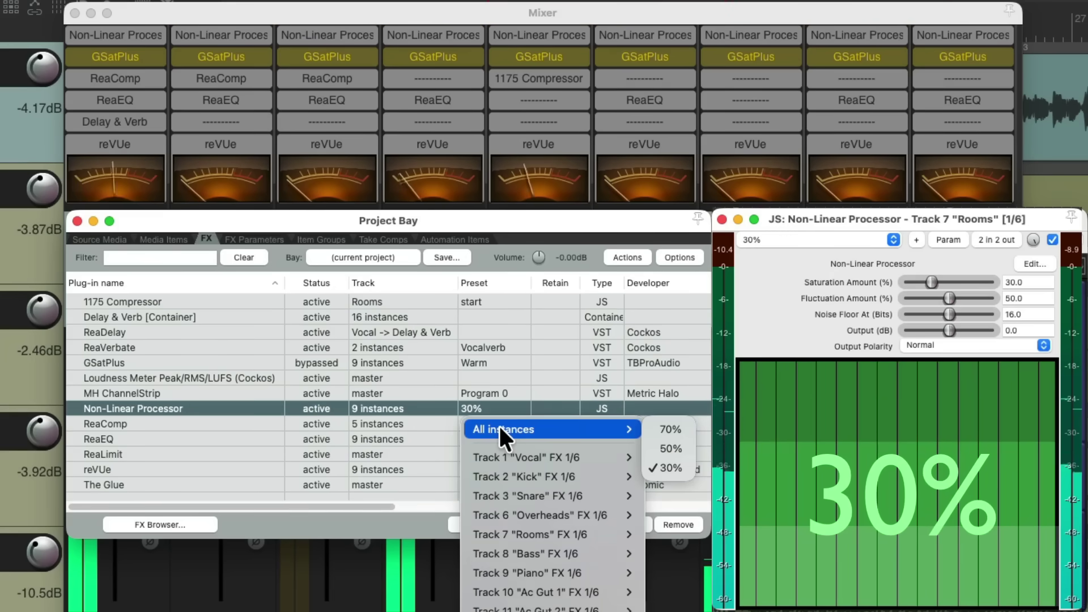
left_click(666, 449)
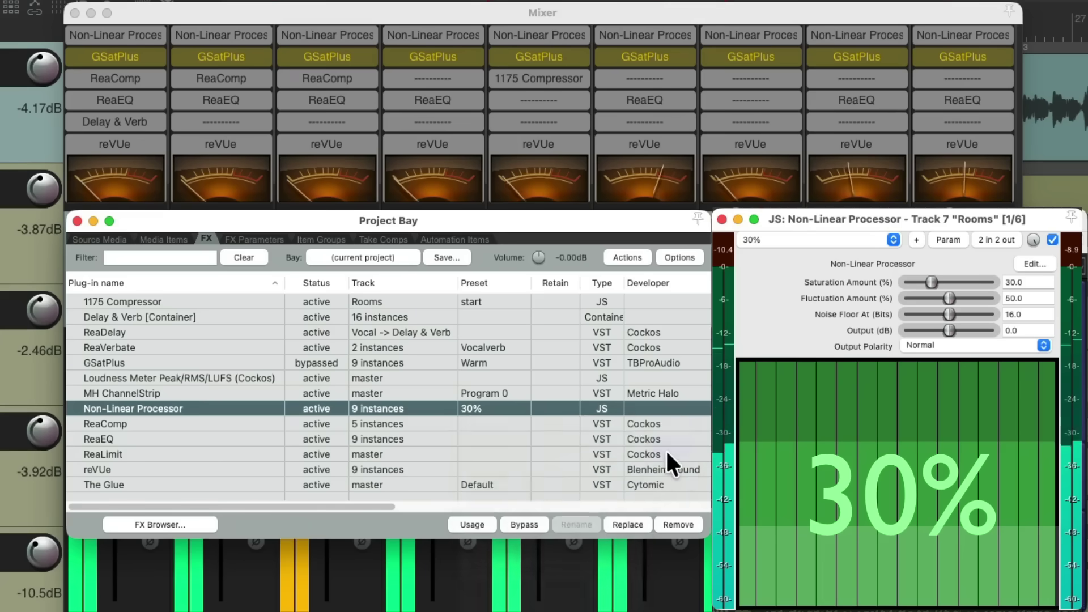
left_click(497, 408)
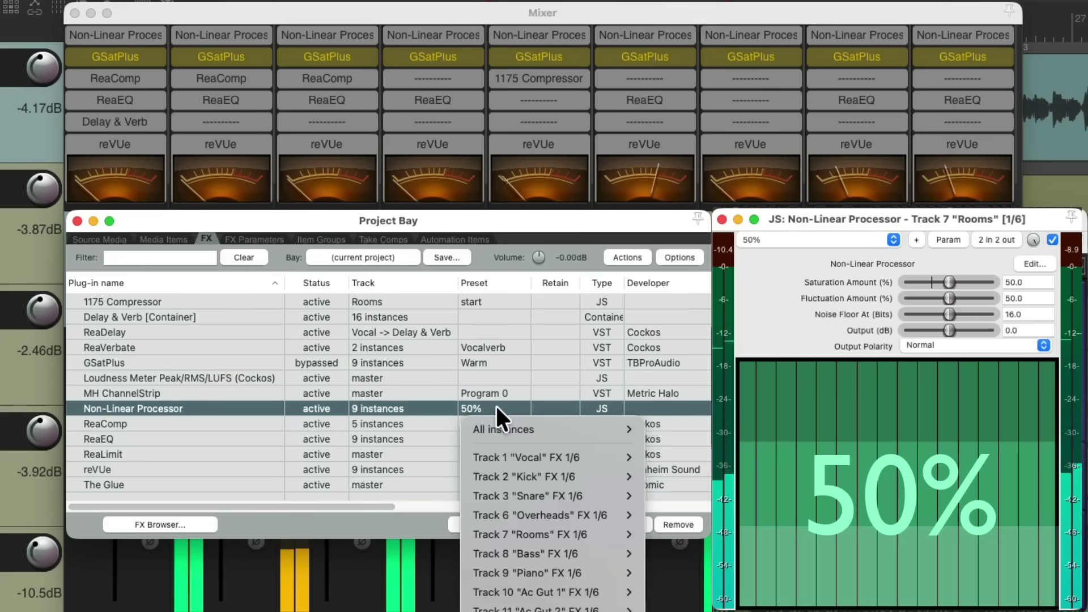
mouse_move(496, 430)
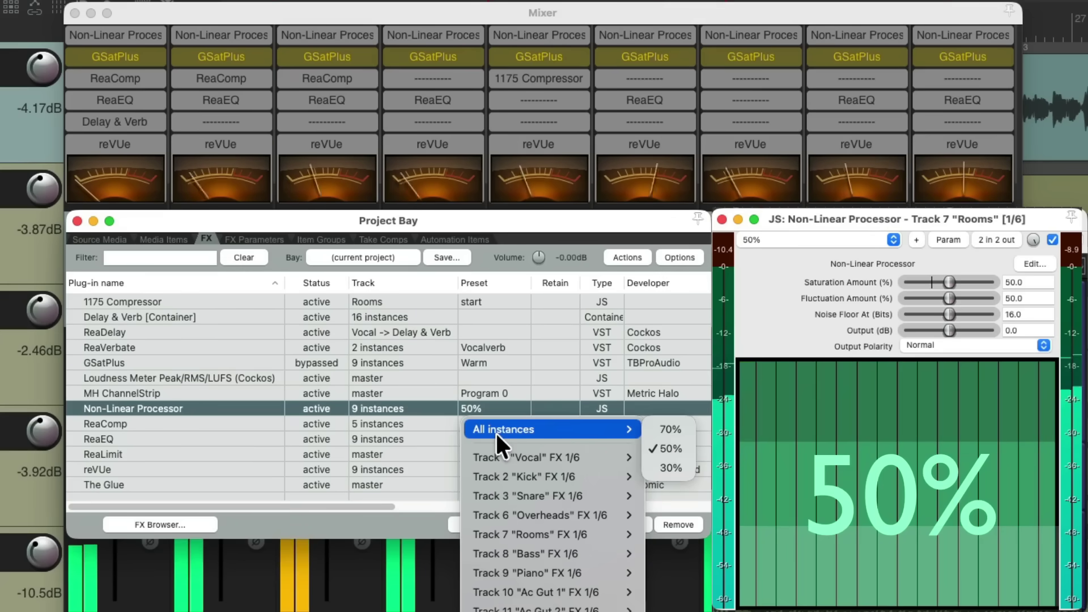
left_click(660, 429)
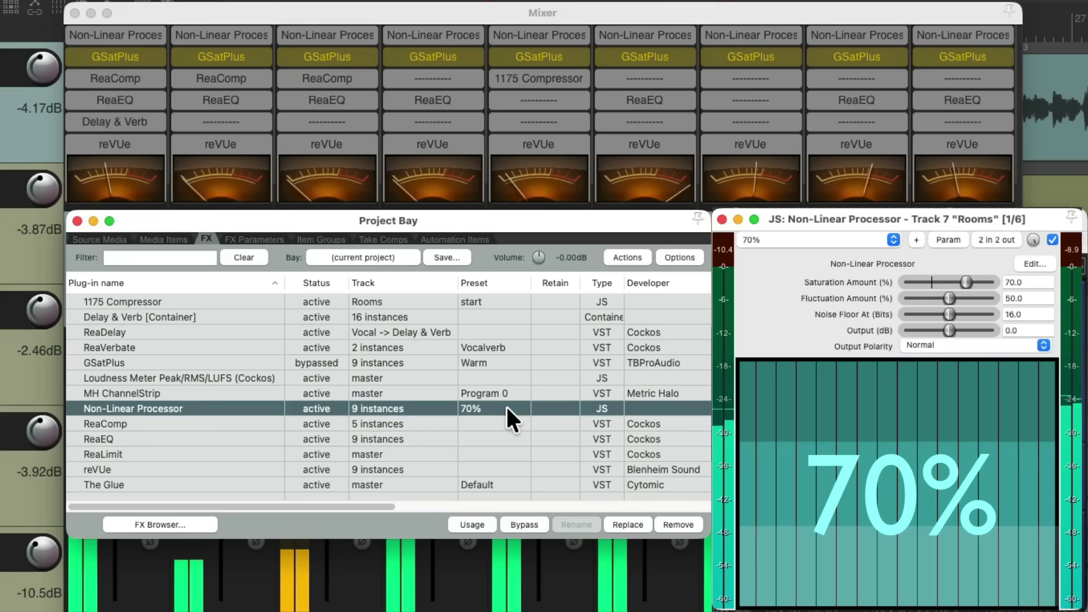
Bypass all Non-Linear Processor instances and unbypass all GSatPlus instances.
left_click(525, 519)
left_click(494, 363)
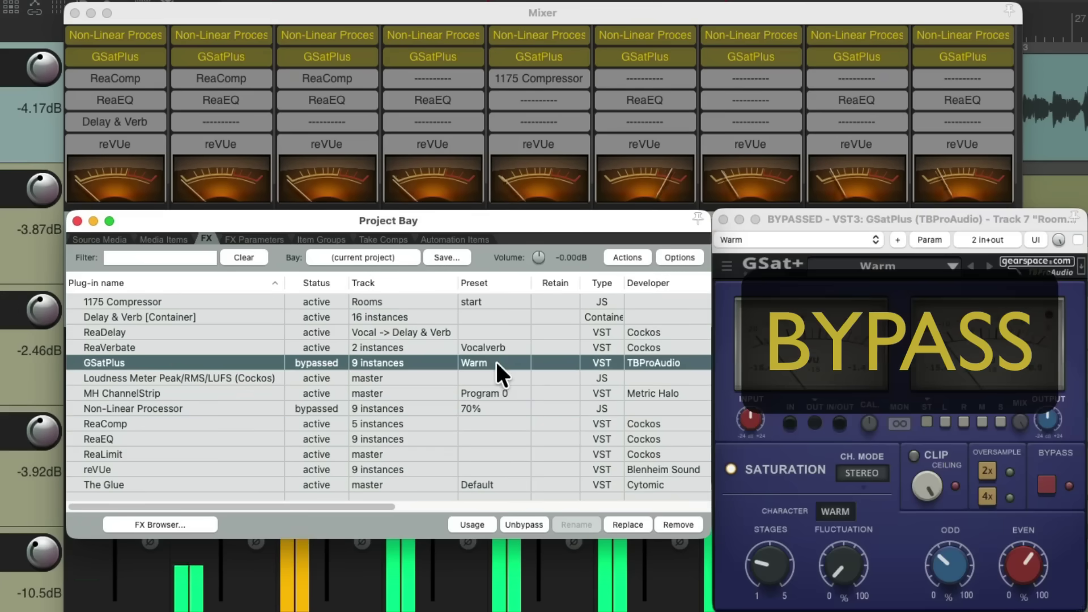
left_click(520, 519)
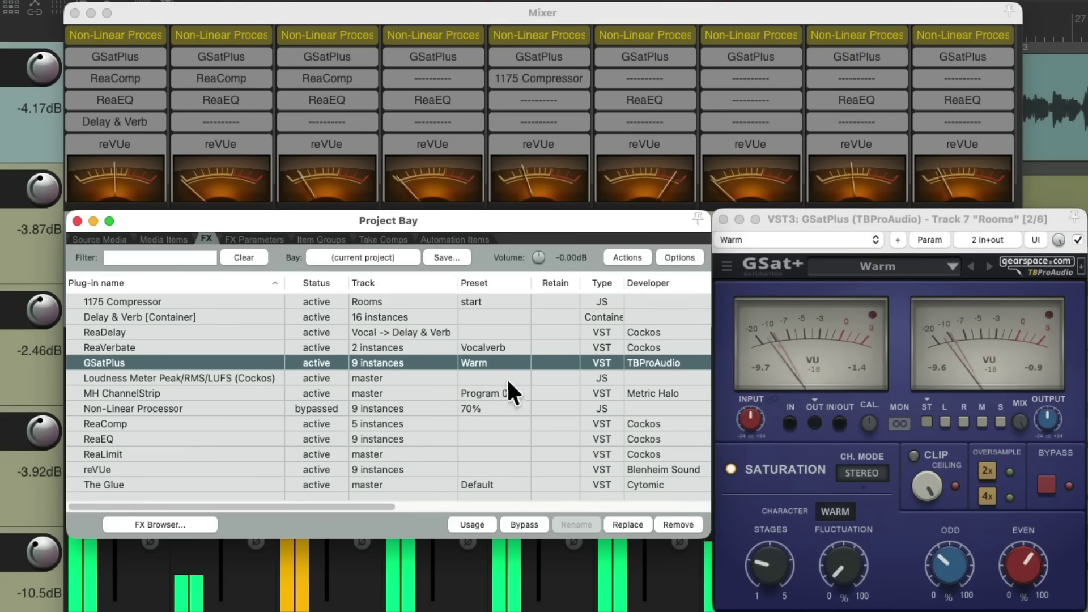
Set all GSatPlus instances to the Medium preset and, after listening, to the Tubey preset.
left_click(501, 360)
mouse_move(501, 379)
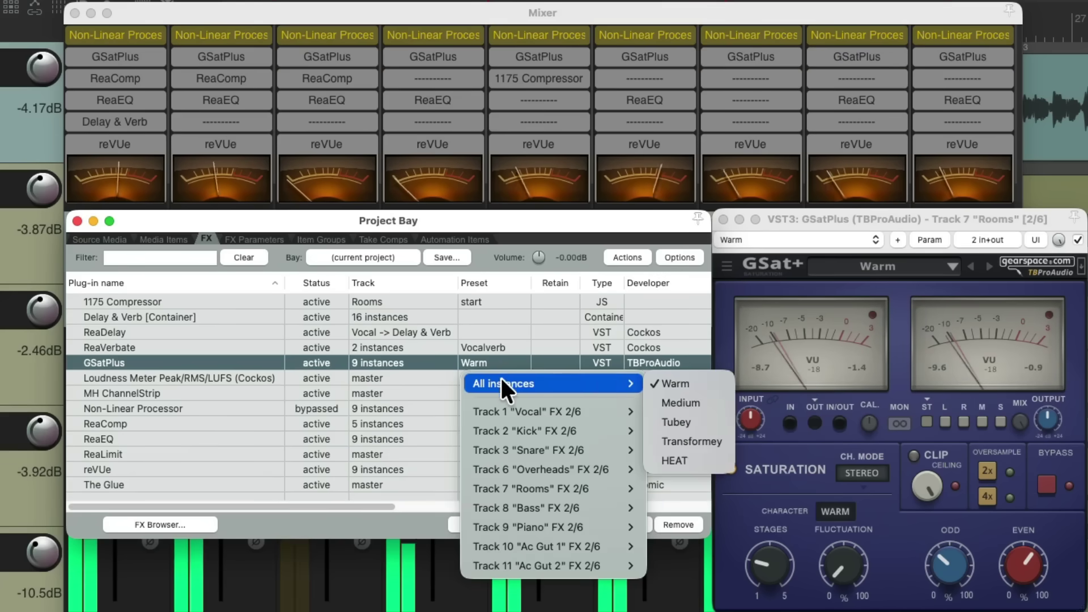
left_click(658, 398)
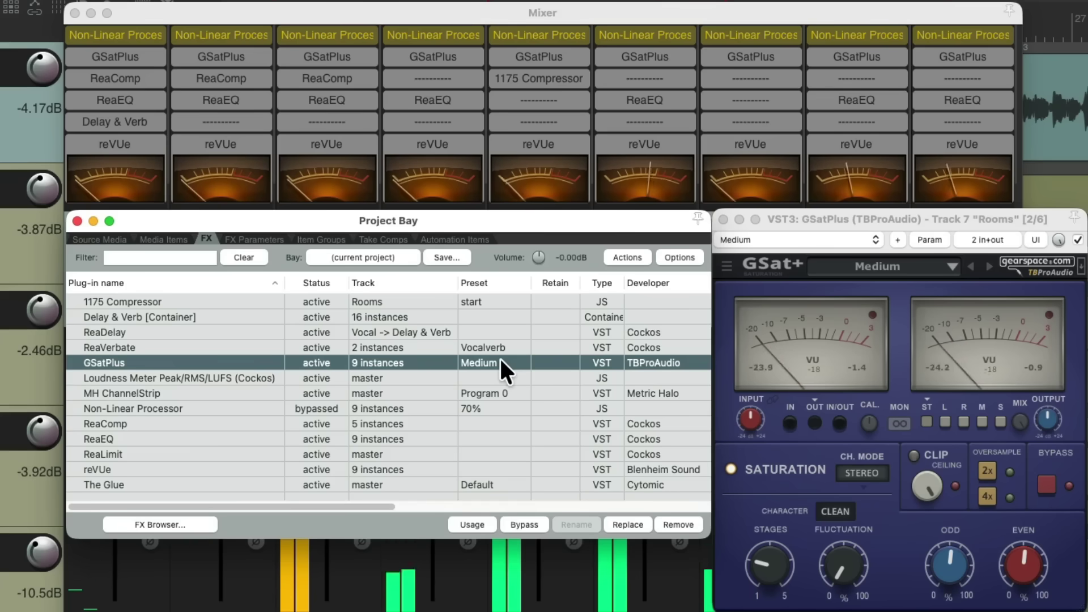
left_click(500, 362)
mouse_move(534, 383)
left_click(666, 422)
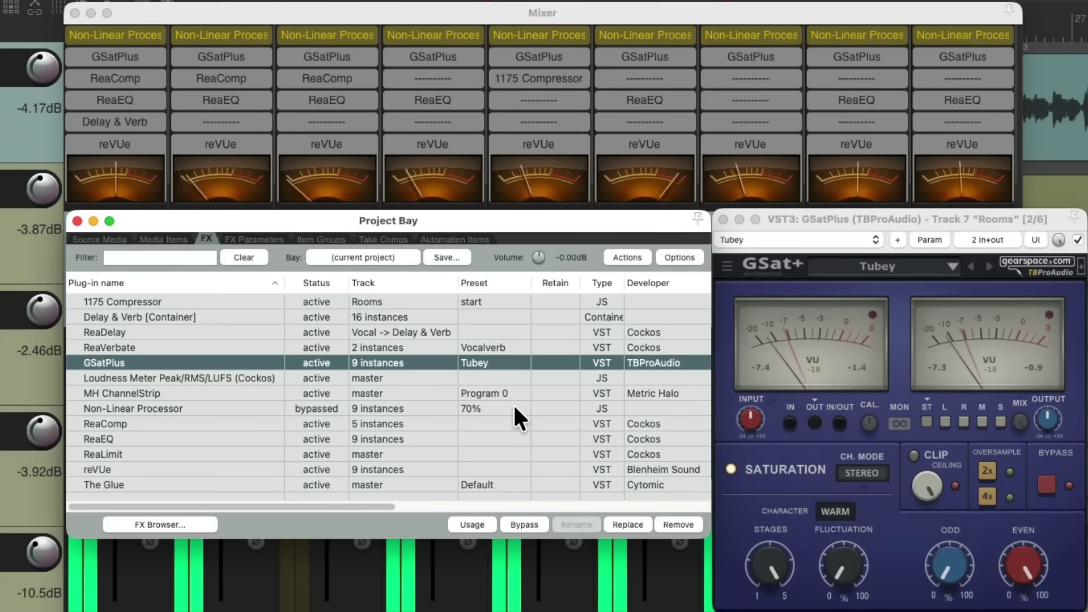
Audition the Transformey and HEAT presets in turn on all GSatPlus instances.
left_click(502, 361)
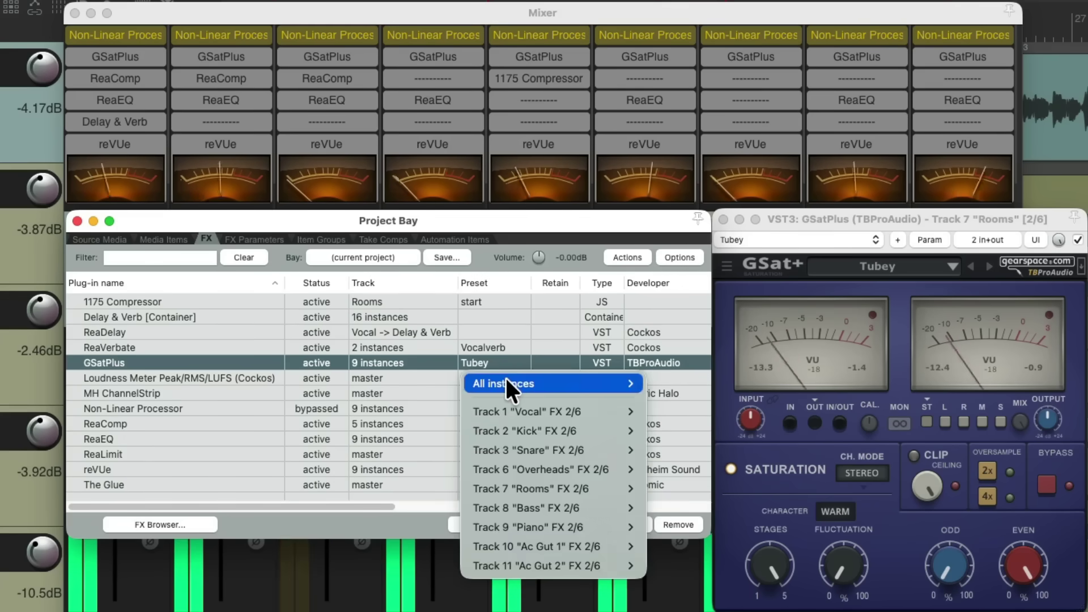
mouse_move(506, 380)
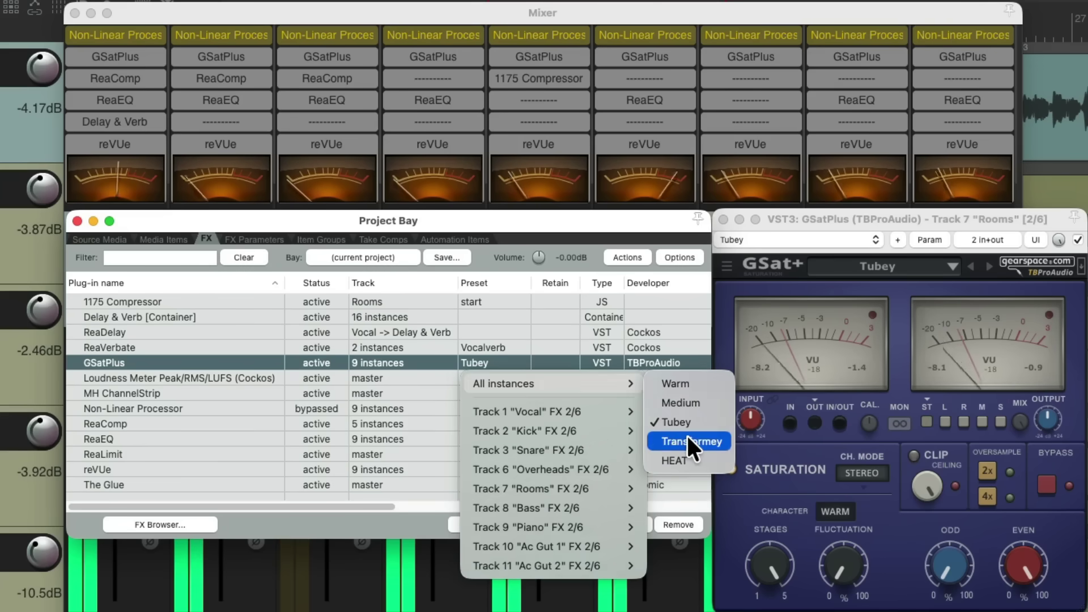
left_click(687, 439)
left_click(495, 359)
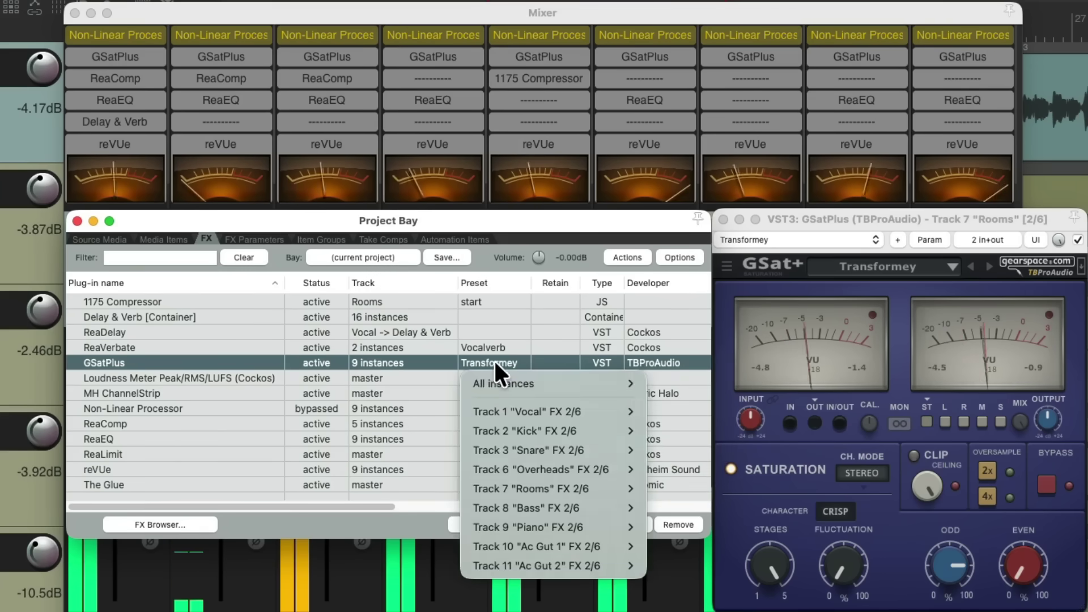
mouse_move(499, 383)
left_click(683, 458)
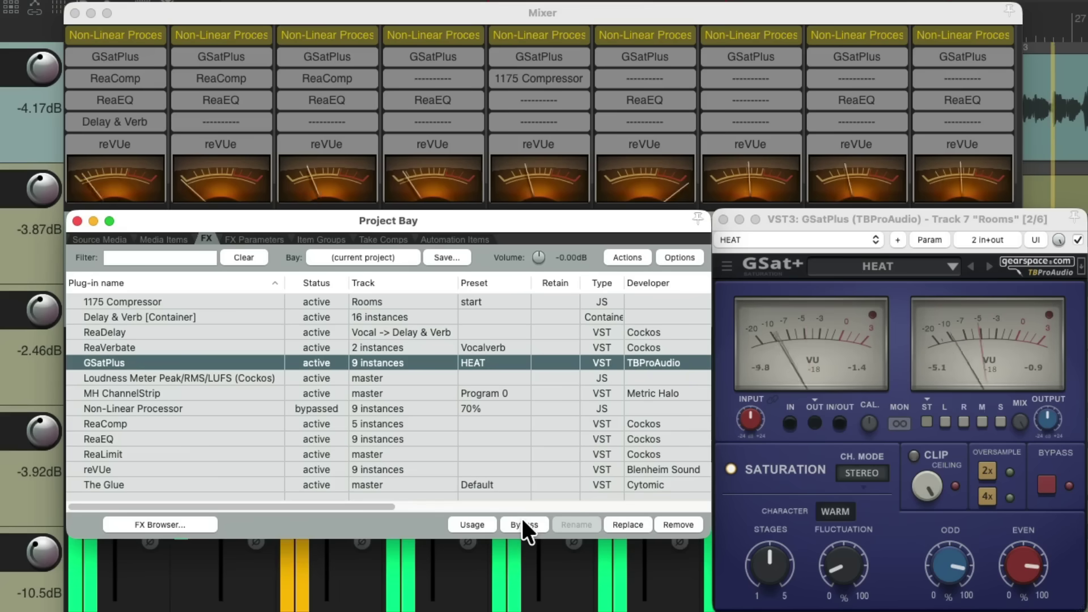
Compare the HEAT preset with bypass on all GSatPlus instances, and switch them all to the Transformey preset.
left_click(522, 521)
left_click(522, 525)
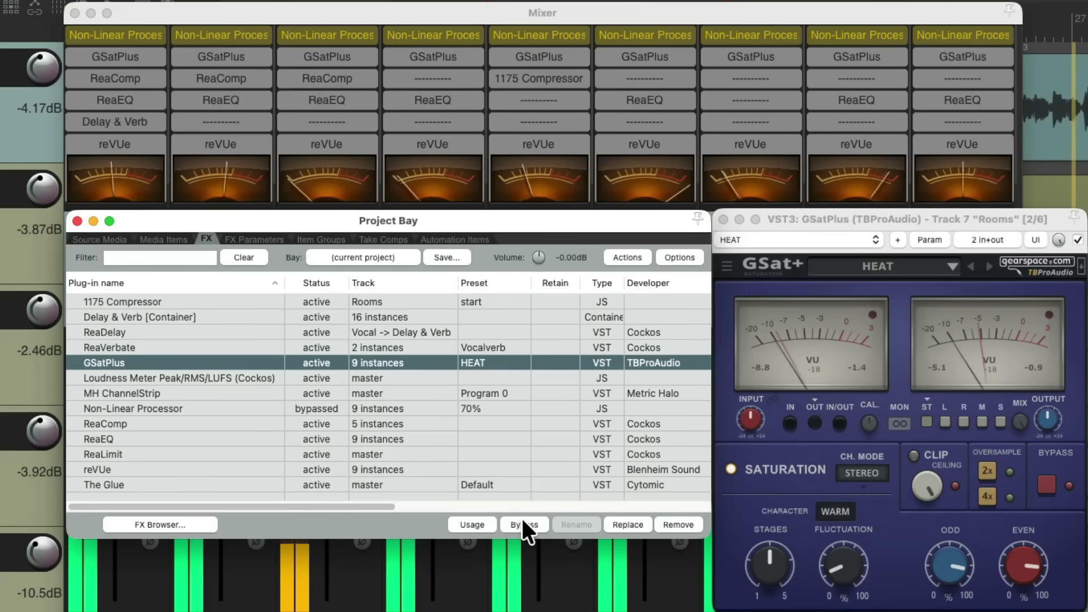
left_click(491, 361)
mouse_move(496, 379)
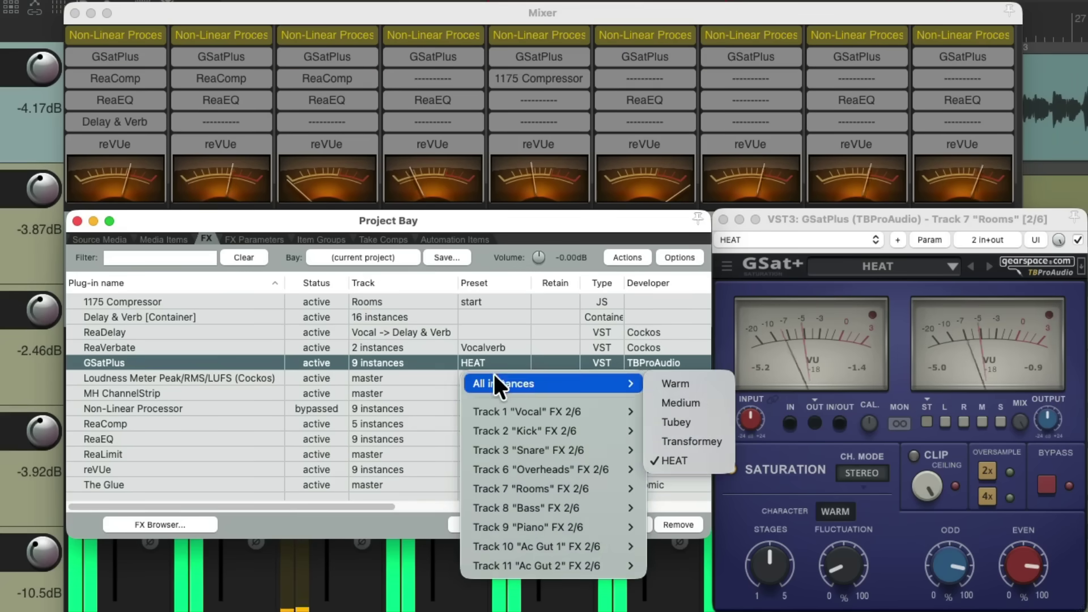
left_click(683, 440)
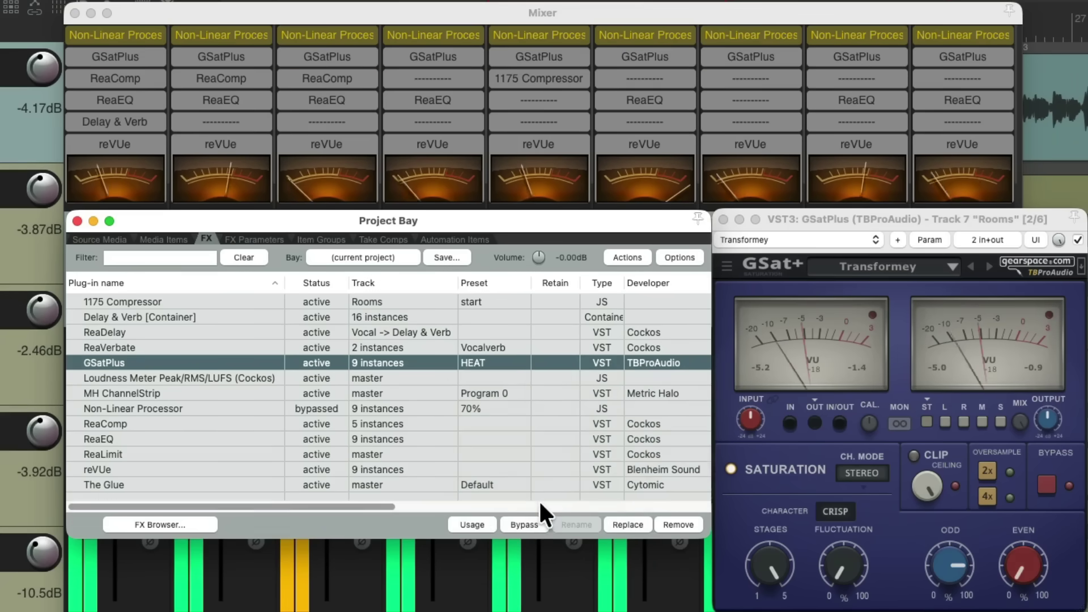
Compare Transformey with bypass on all GSatPlus instances, set them all to the Tubey preset and unbypass them.
left_click(520, 523)
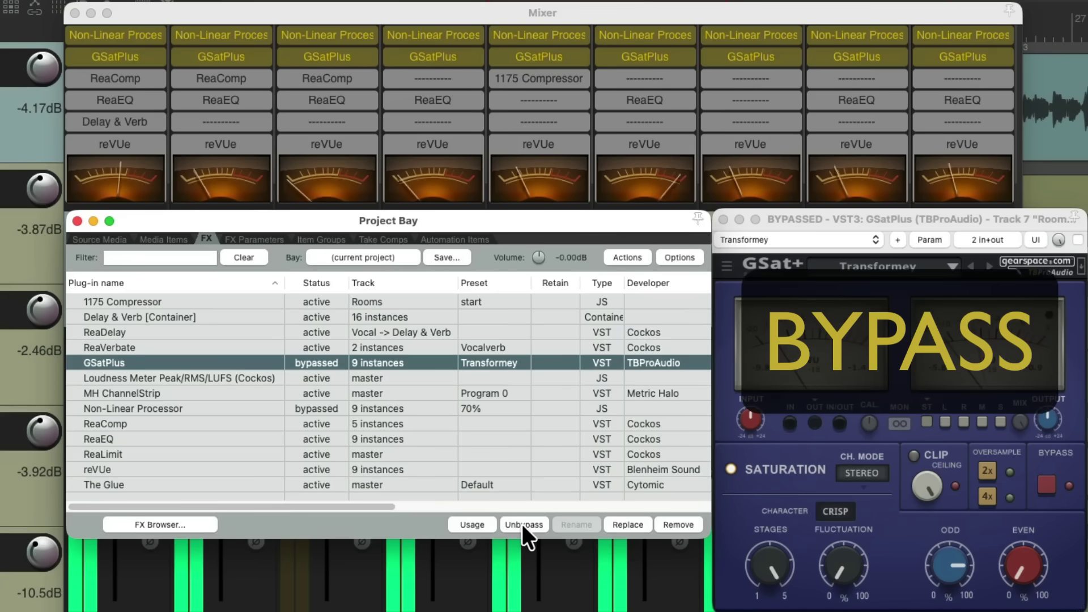
left_click(522, 523)
left_click(522, 524)
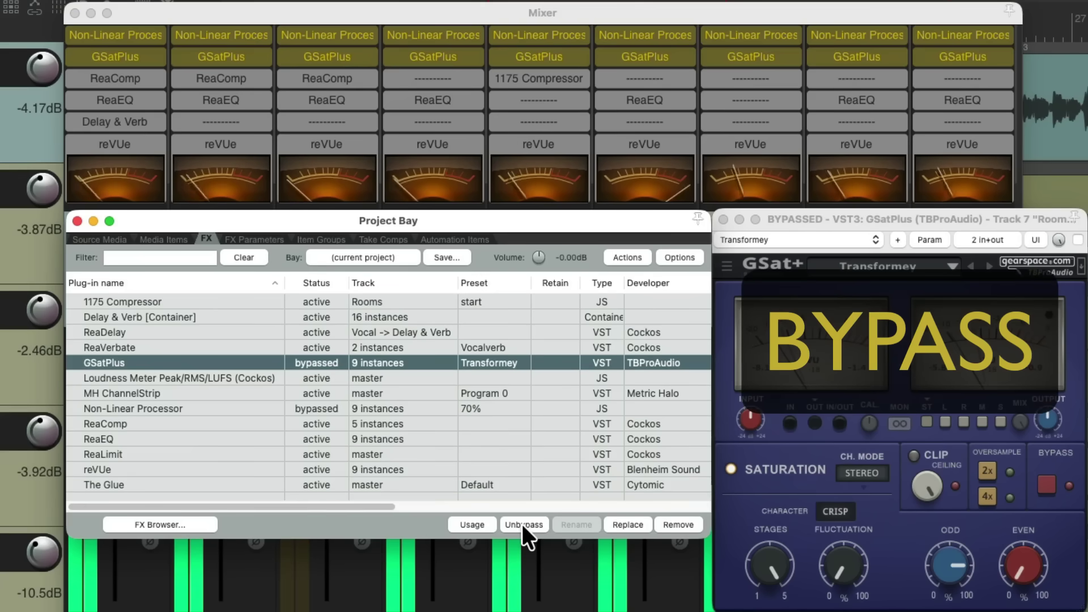
left_click(498, 362)
mouse_move(606, 372)
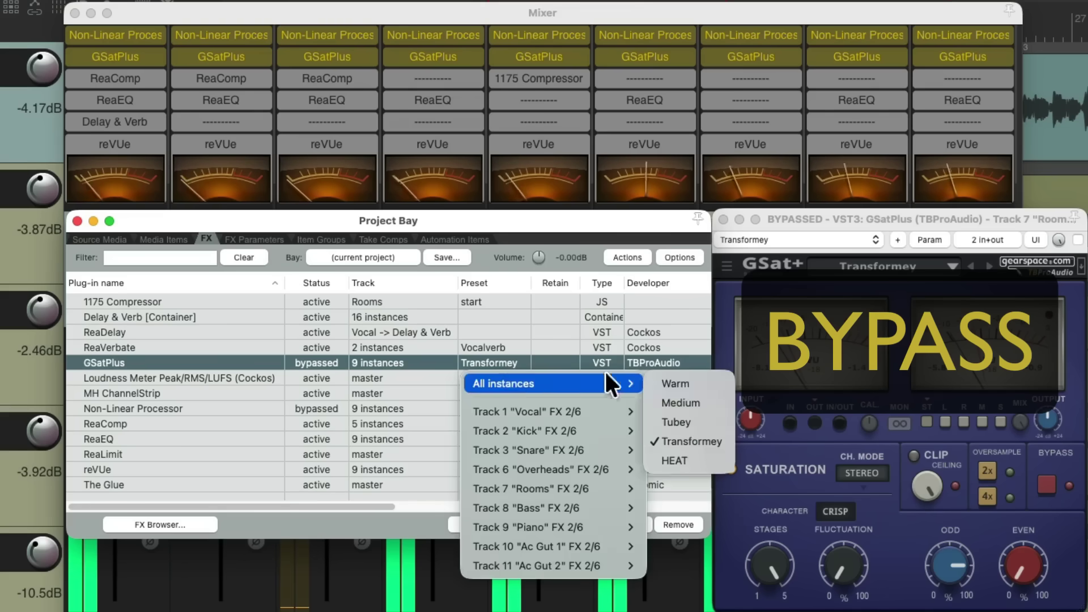
left_click(664, 421)
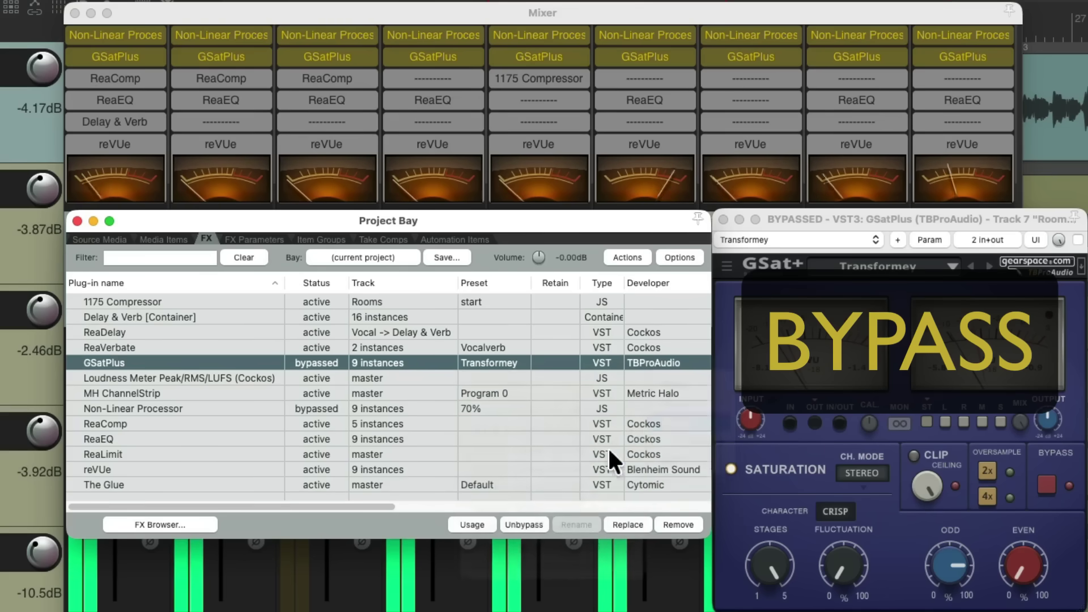
left_click(511, 524)
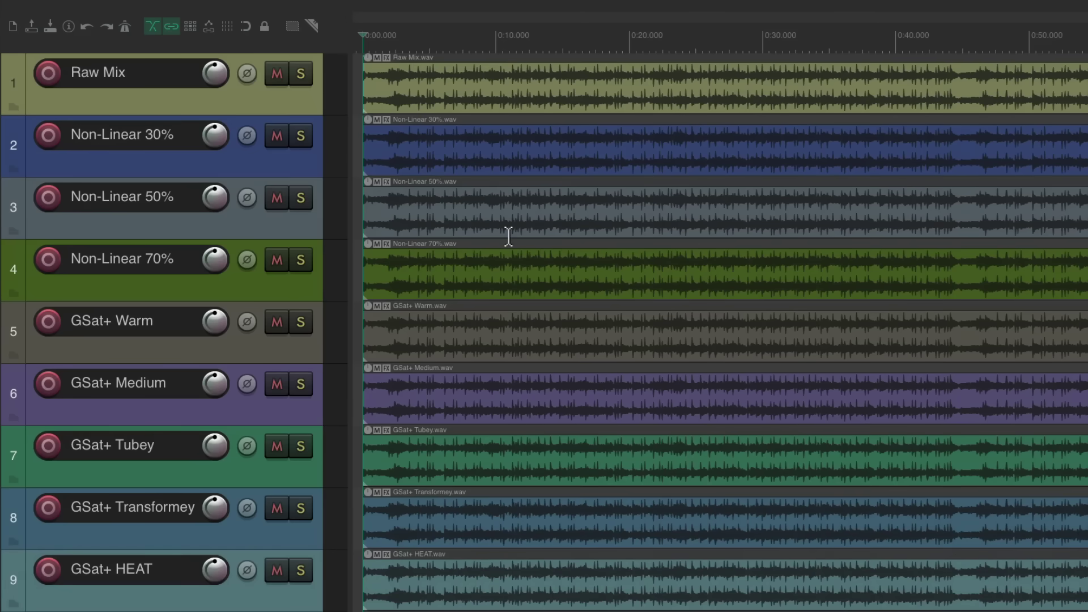
Mute all tracks from Raw Mix to GSat+ HEAT, and exclusively solo the Raw Mix track.
left_click_drag(275, 85, 299, 577)
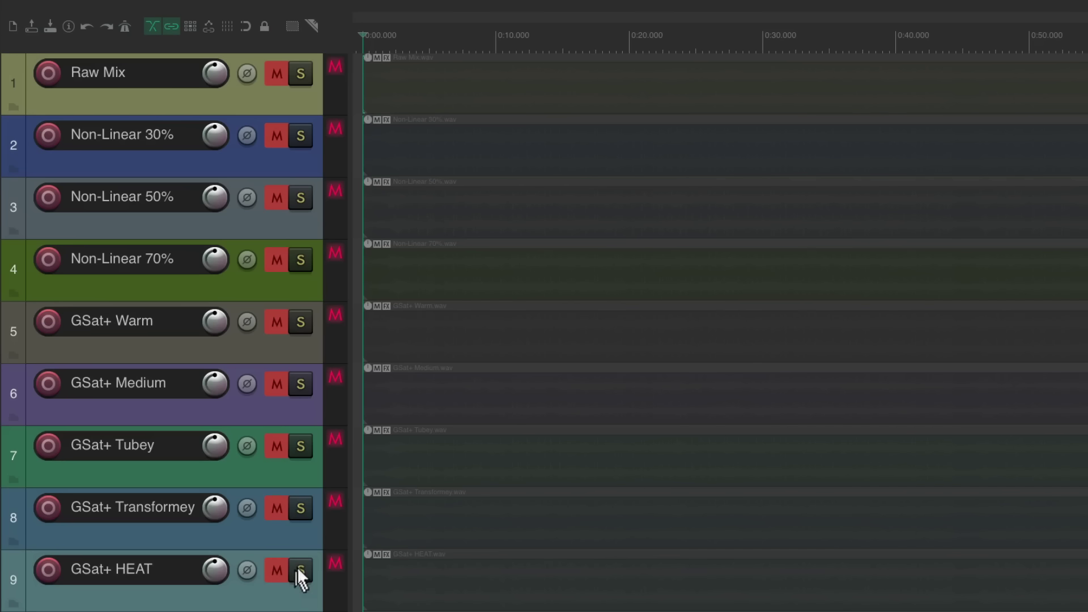
left_click(300, 71)
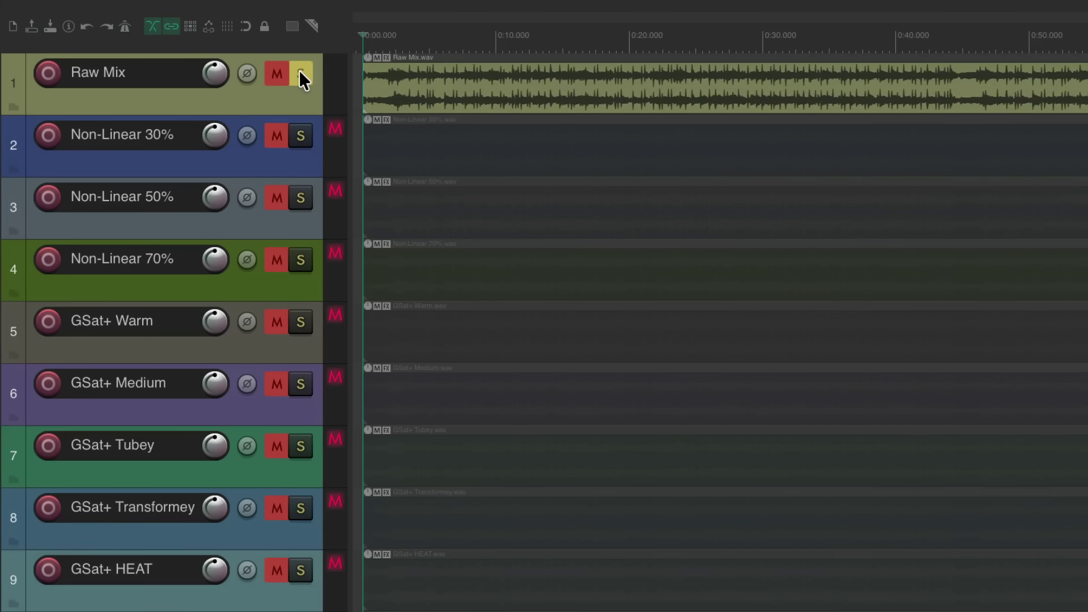
left_click(300, 72)
right_click(300, 72)
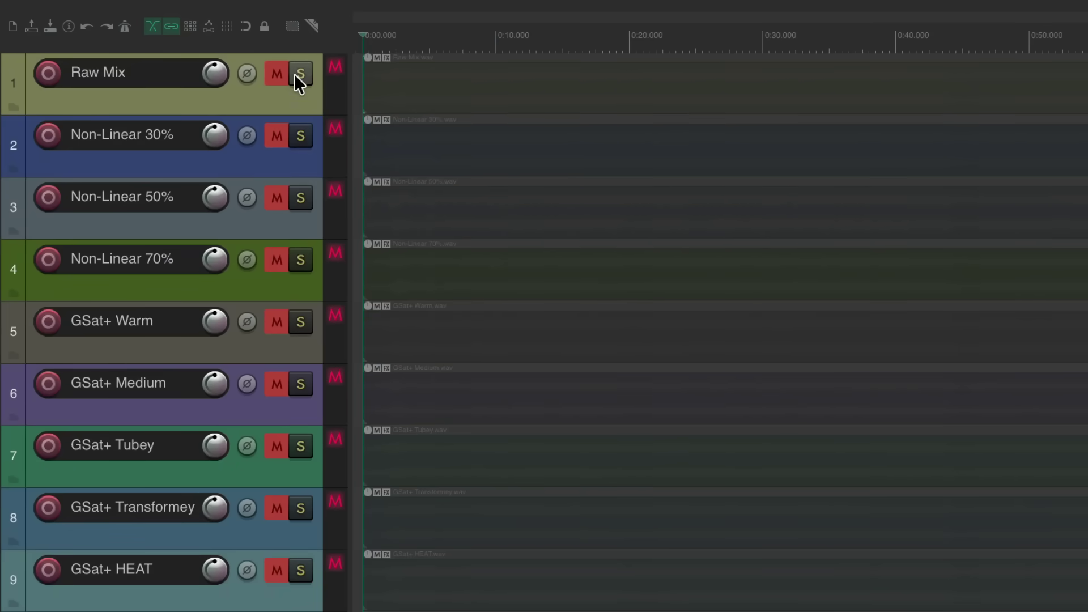
left_click(300, 75, "alt+super")
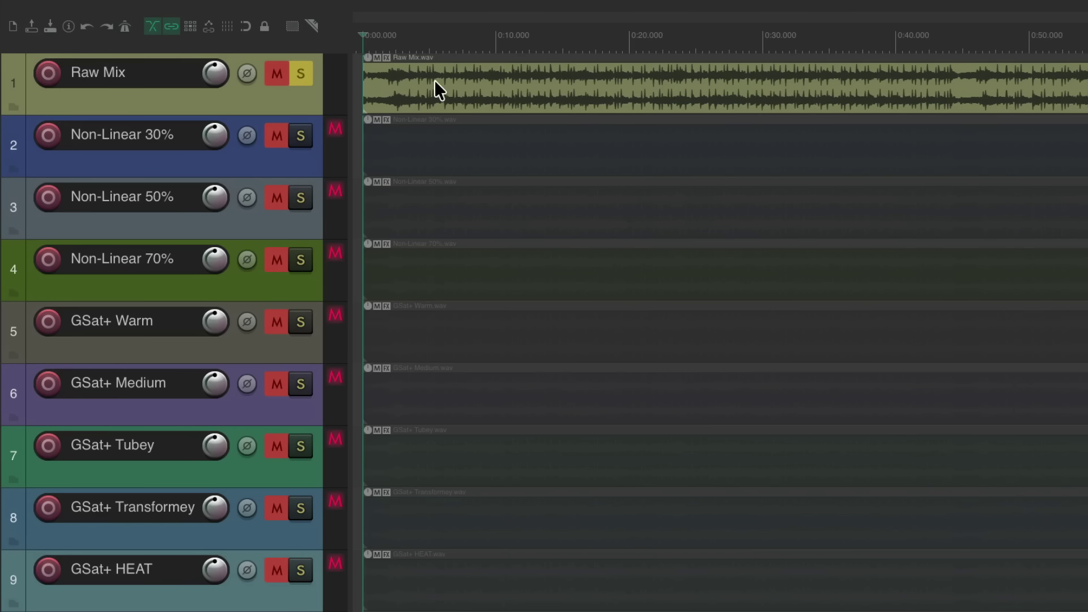
Exclusively solo one track at a time from Non-Linear 30% to GSat+ Medium and back up to Raw Mix.
left_click(300, 136, "alt+super")
left_click(301, 199, "alt+super")
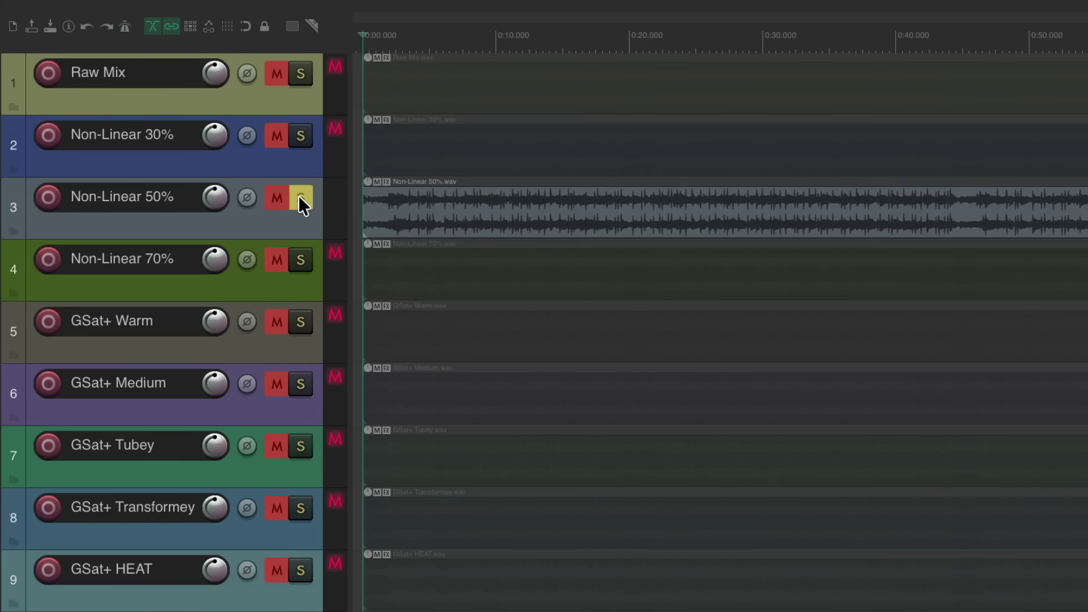
left_click(296, 260, "alt+super")
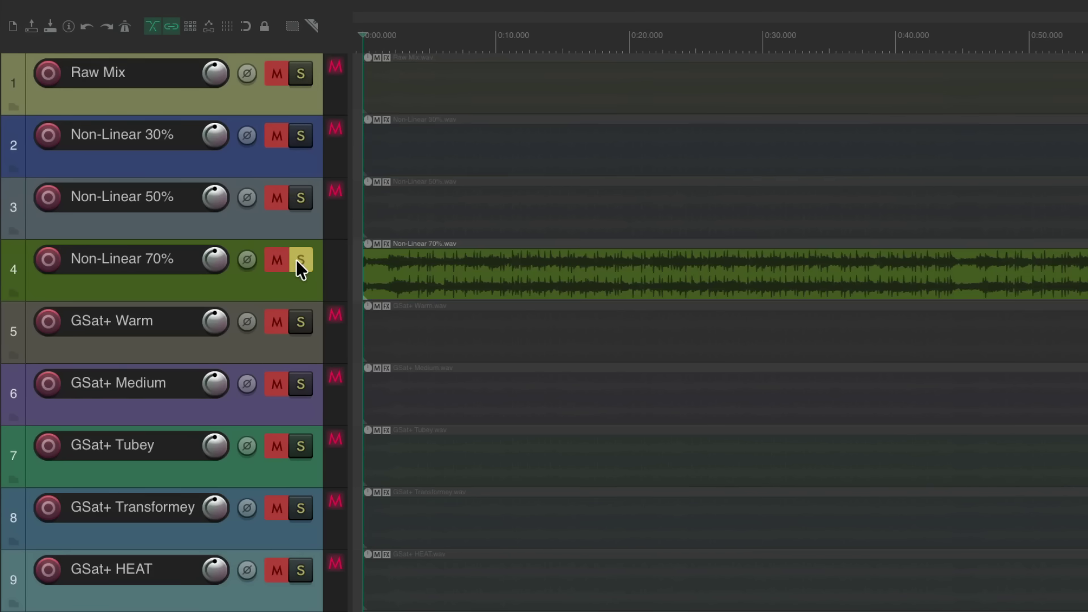
left_click(302, 319, "alt+super")
left_click(301, 382, "alt+super")
left_click(301, 322, "alt+super")
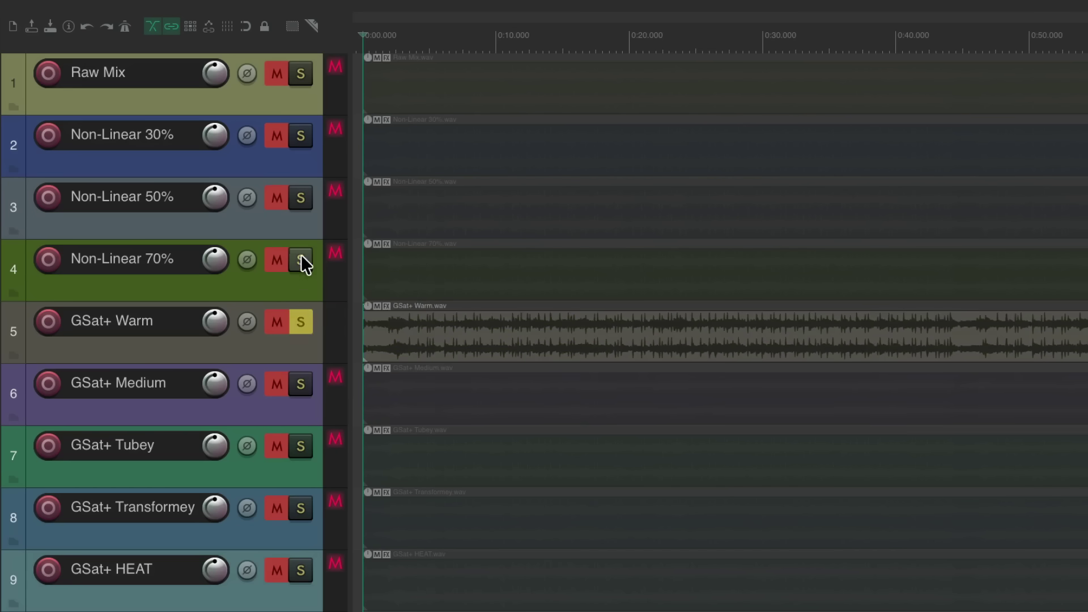
left_click(301, 258, "alt+super")
left_click(301, 198, "alt+super")
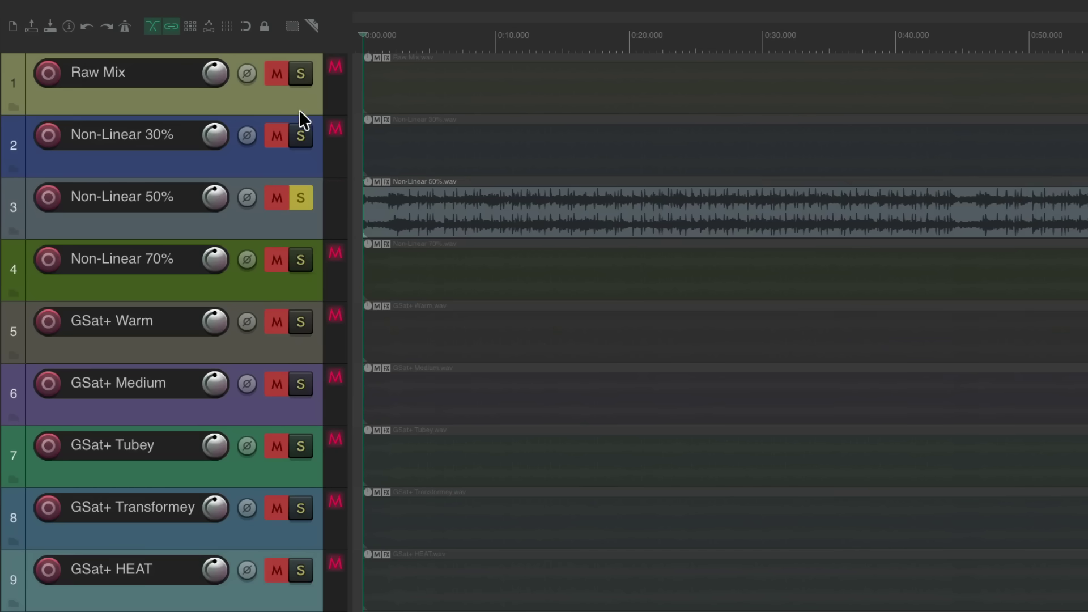
left_click(301, 75, "alt+super")
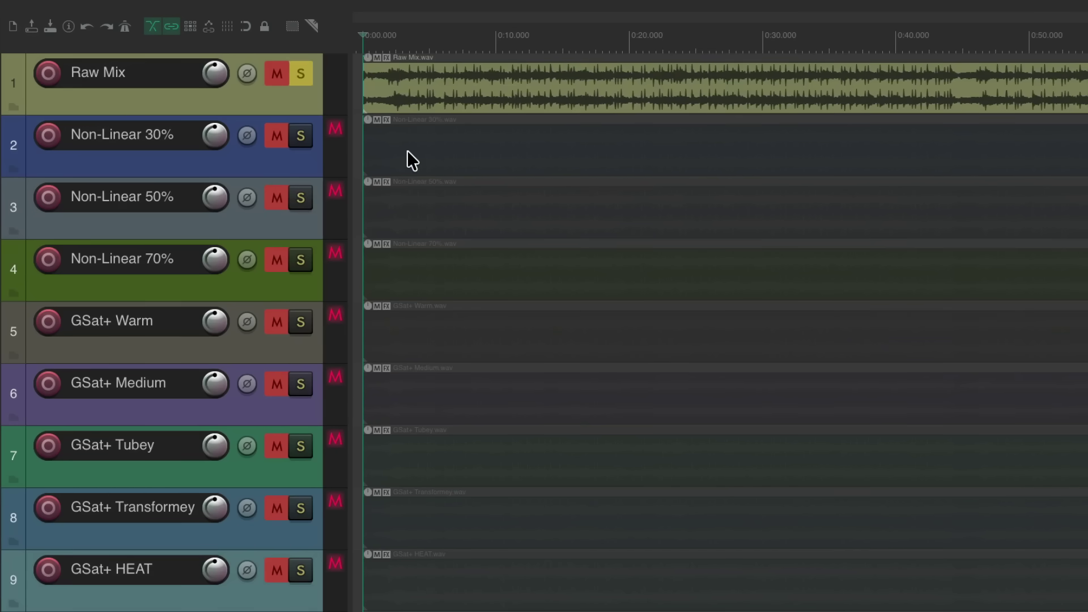
Start playback on Raw Mix and audition the Non-Linear 30%, 50% and 70% tracks in turn, each soloed alone.
key("space")
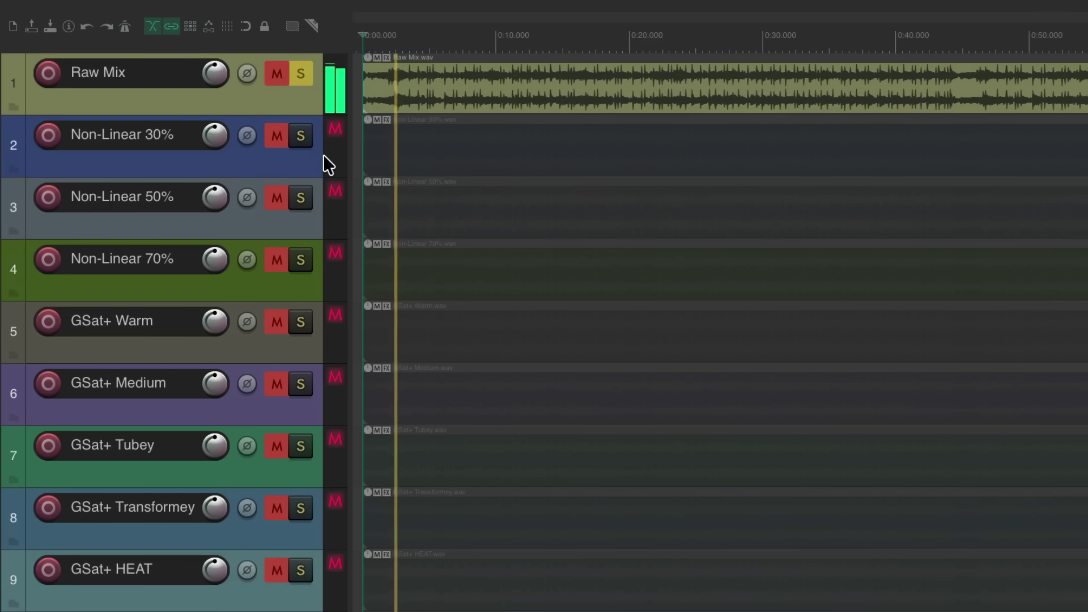
left_click(301, 136)
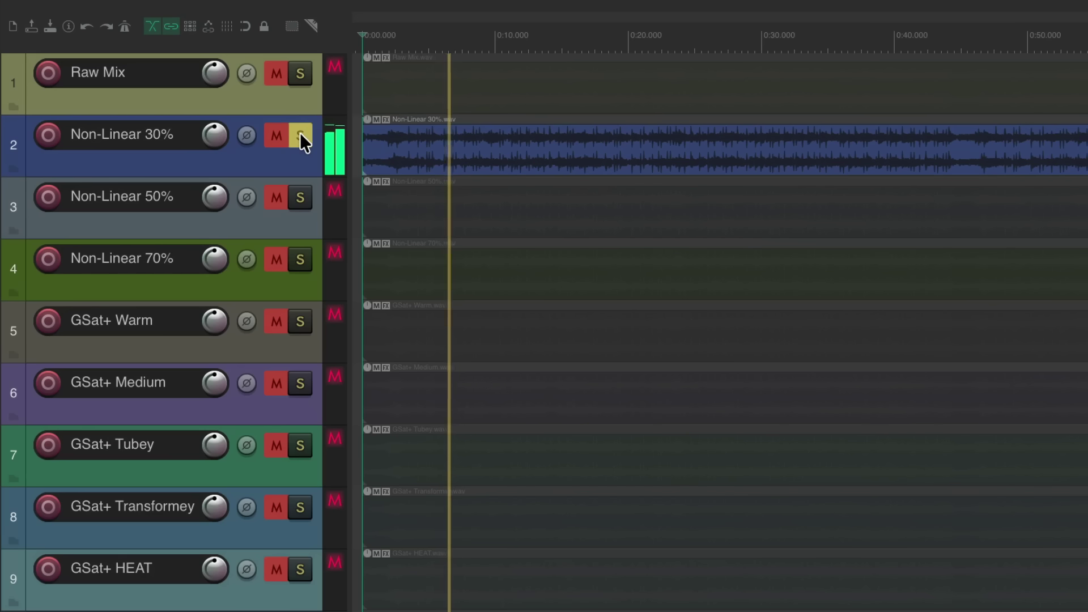
left_click(301, 196)
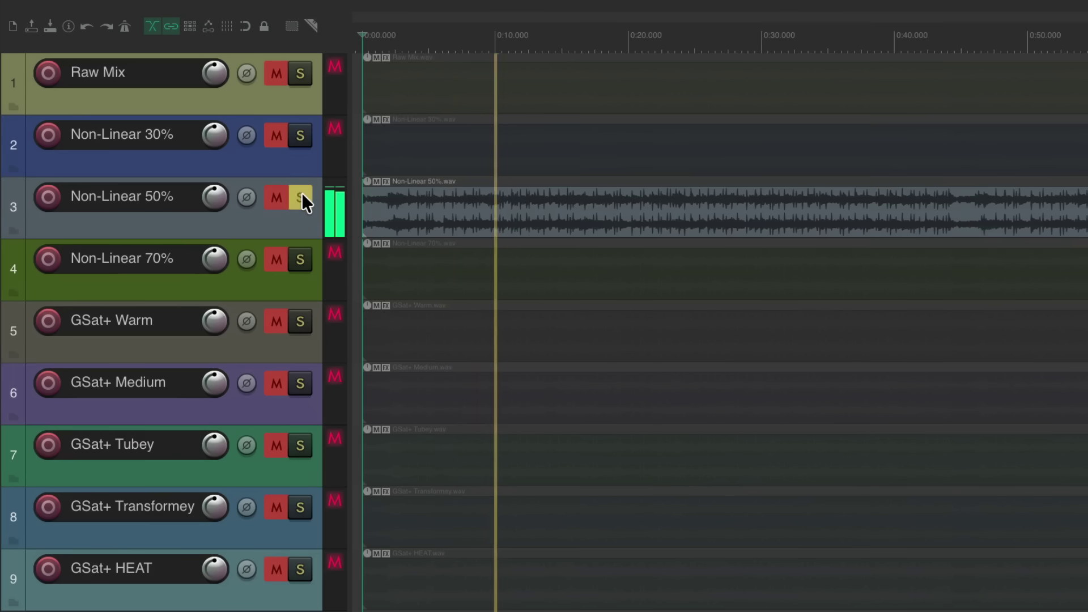
left_click(299, 259)
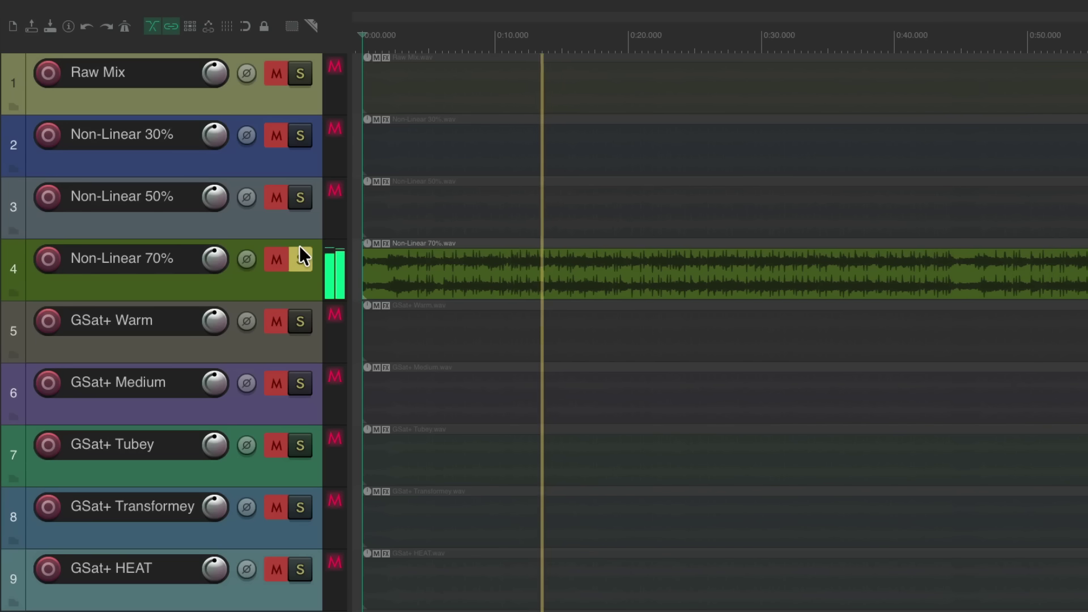
Audition the GSat+ Warm, Medium, Tubey, Transformey and HEAT tracks in turn, each soloed alone.
left_click(300, 321)
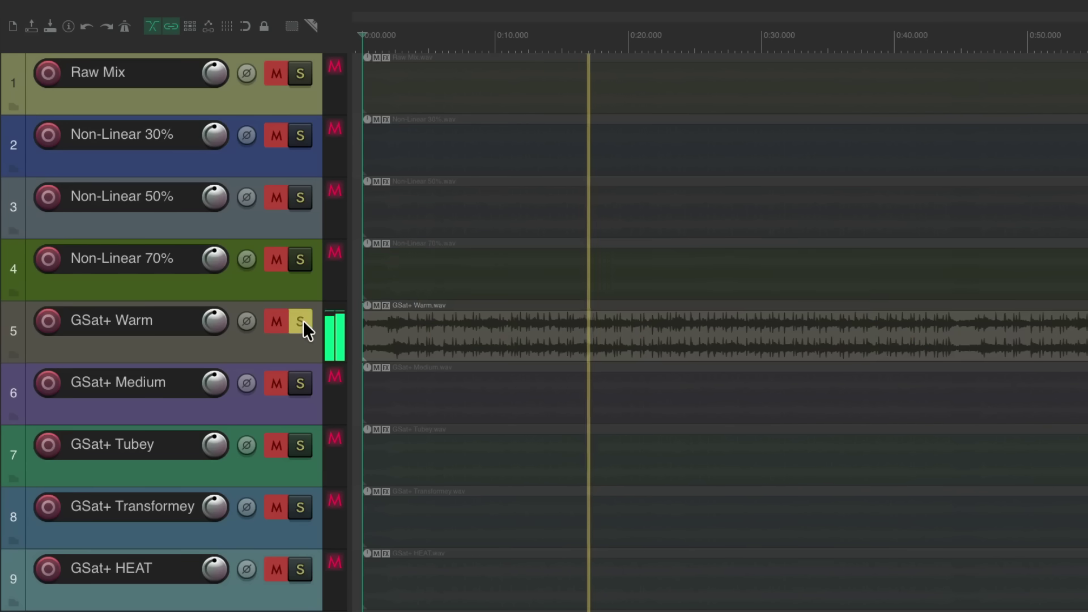
left_click(300, 383)
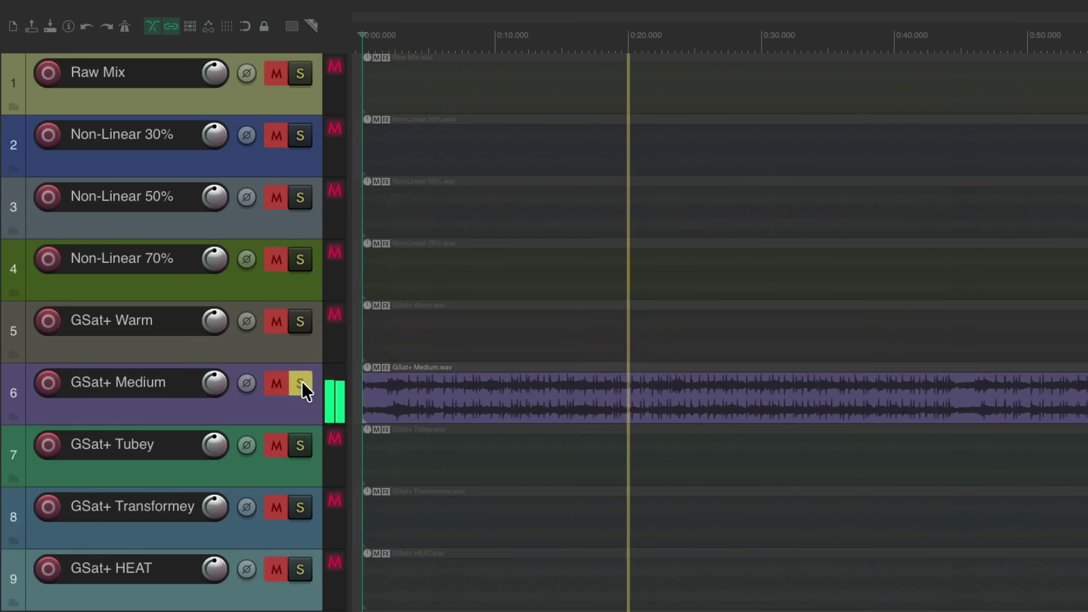
left_click(300, 444)
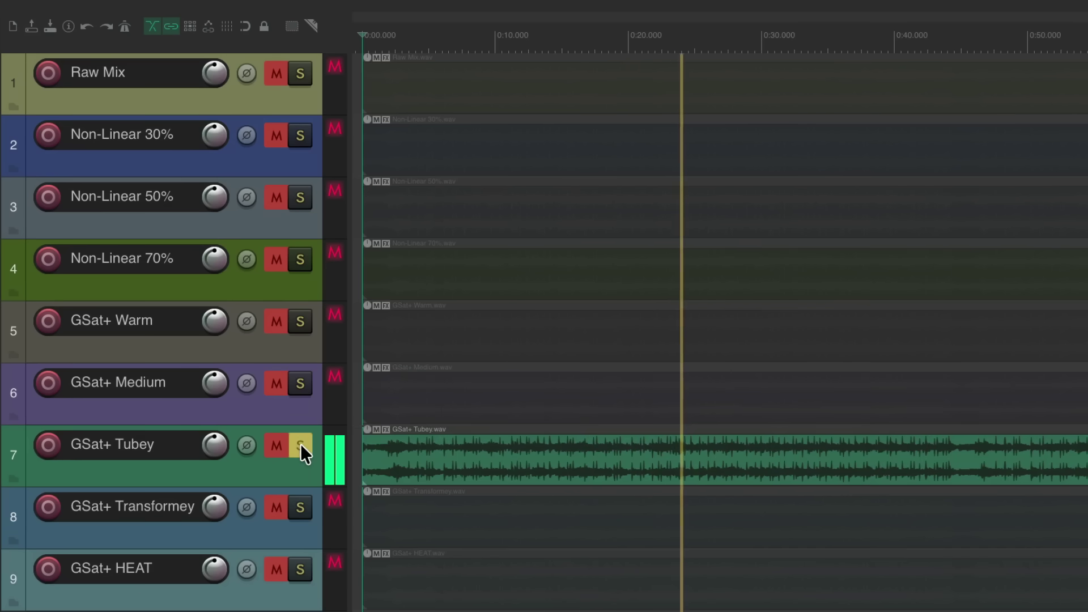
left_click(300, 506)
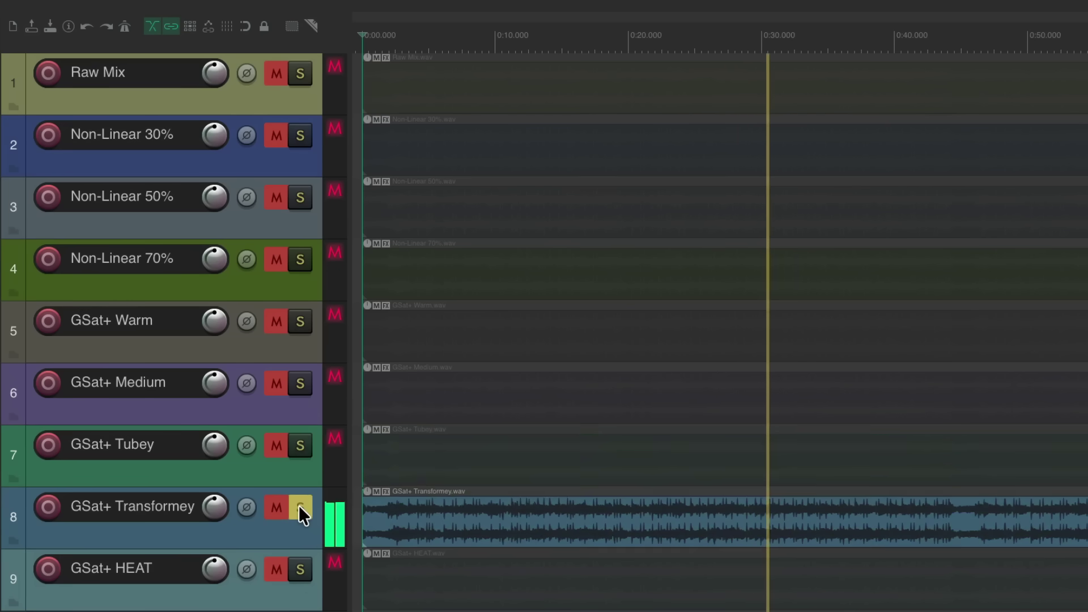
left_click(300, 565)
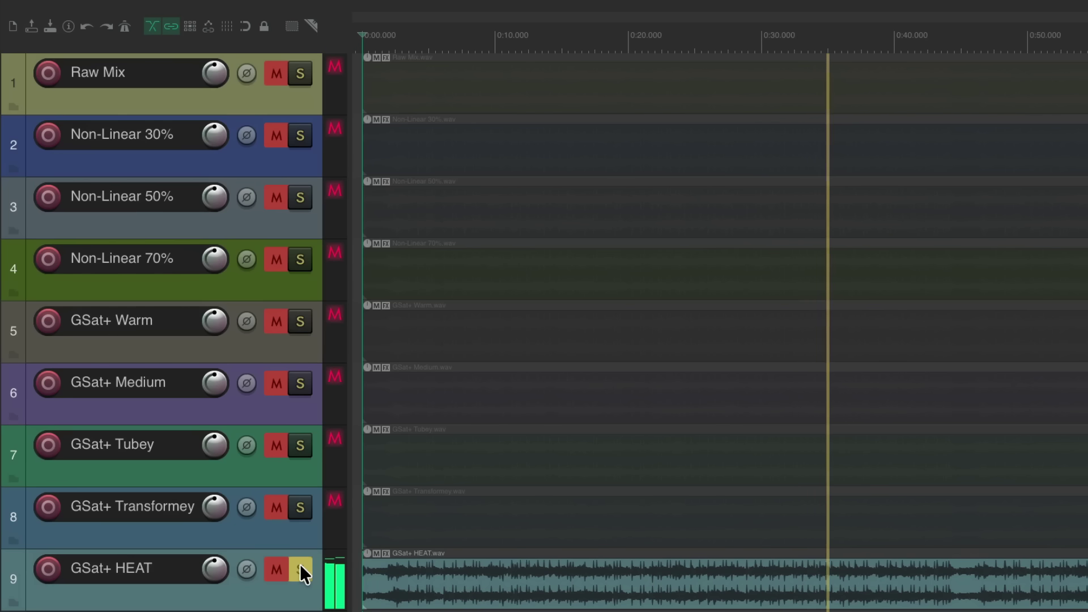
Audition GSat+ Transformey and Tubey, and compare Tubey with Non-Linear 70% by soloing each exclusively.
left_click(301, 509)
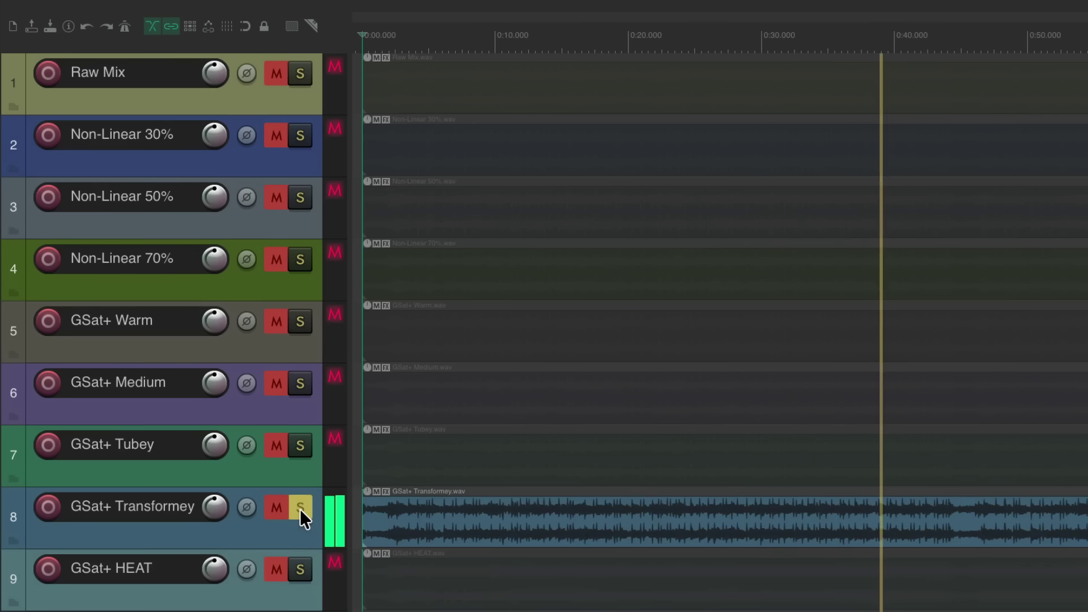
left_click(301, 444)
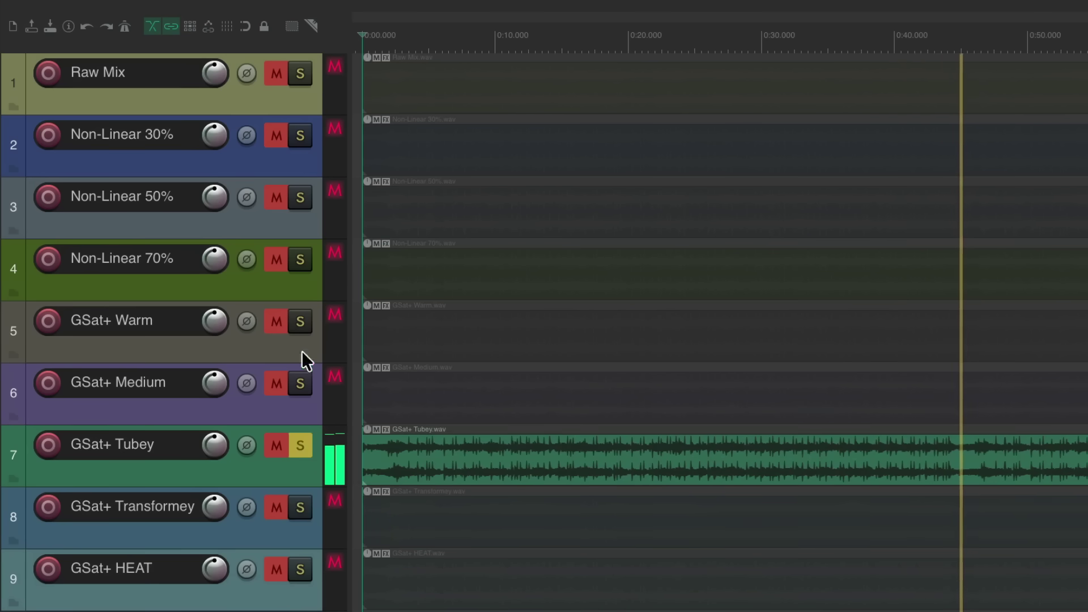
left_click(299, 261)
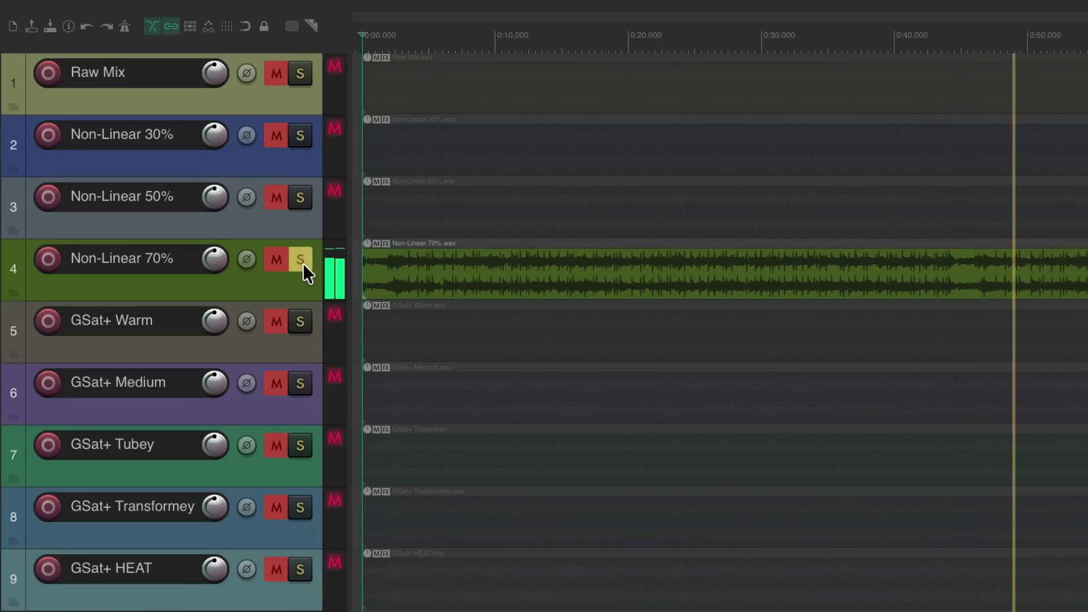
left_click(300, 446)
left_click(300, 445)
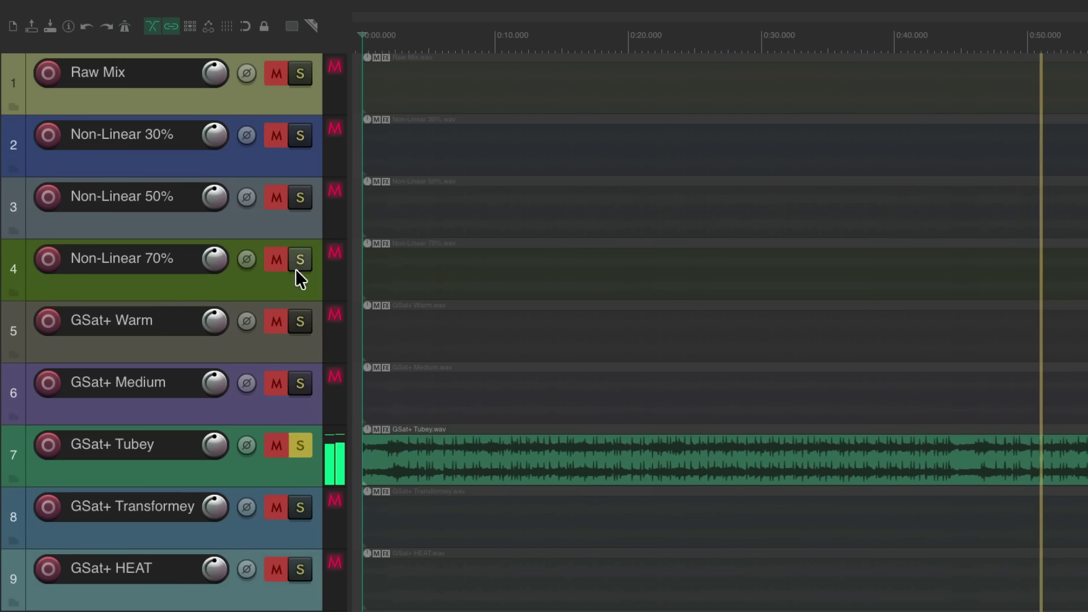
Compare Non-Linear 50%, Non-Linear 70%, GSat+ Tubey and Raw Mix by exclusive solo, ending on Non-Linear 70%.
left_click(299, 198)
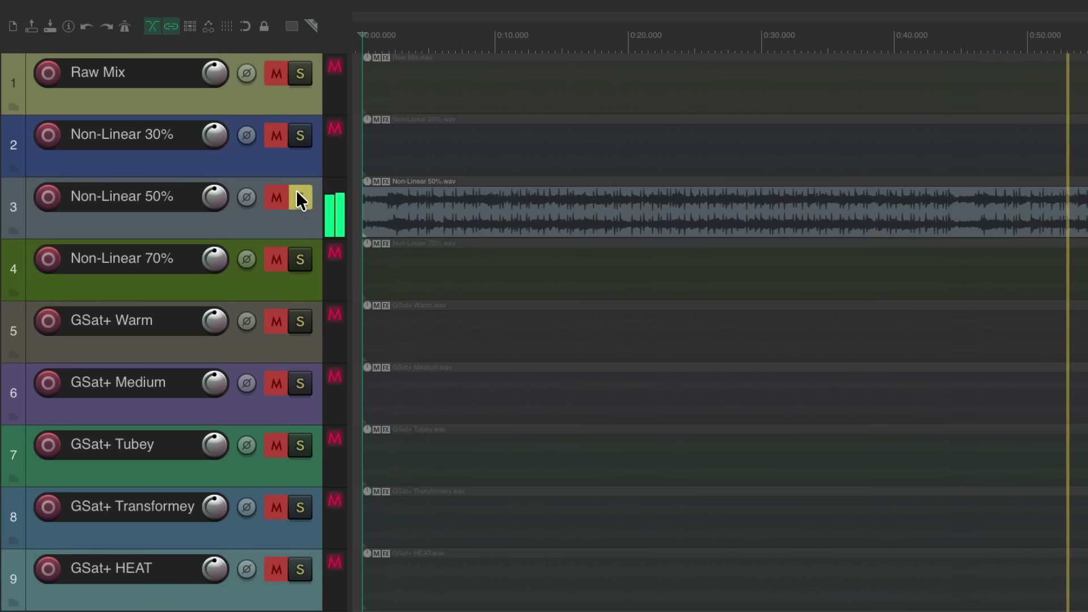
left_click(299, 258)
left_click(299, 445)
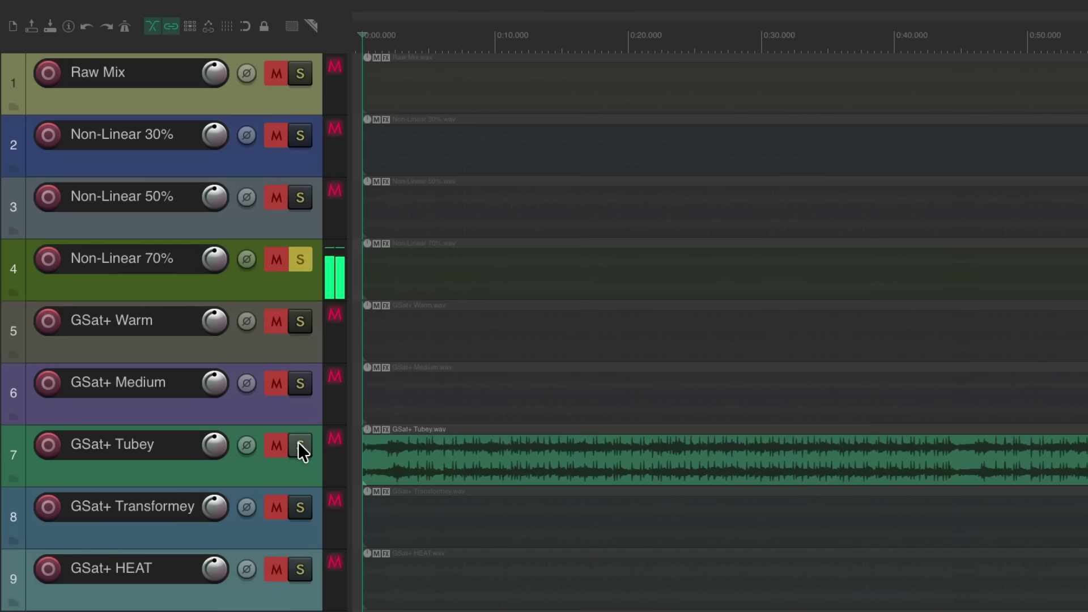
left_click(298, 73)
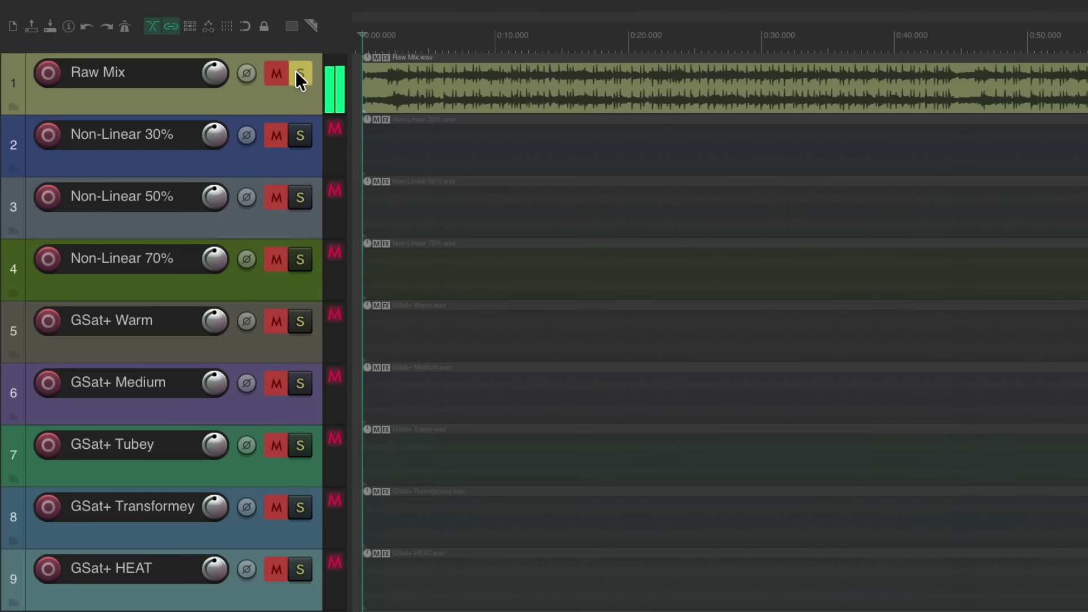
left_click(300, 199)
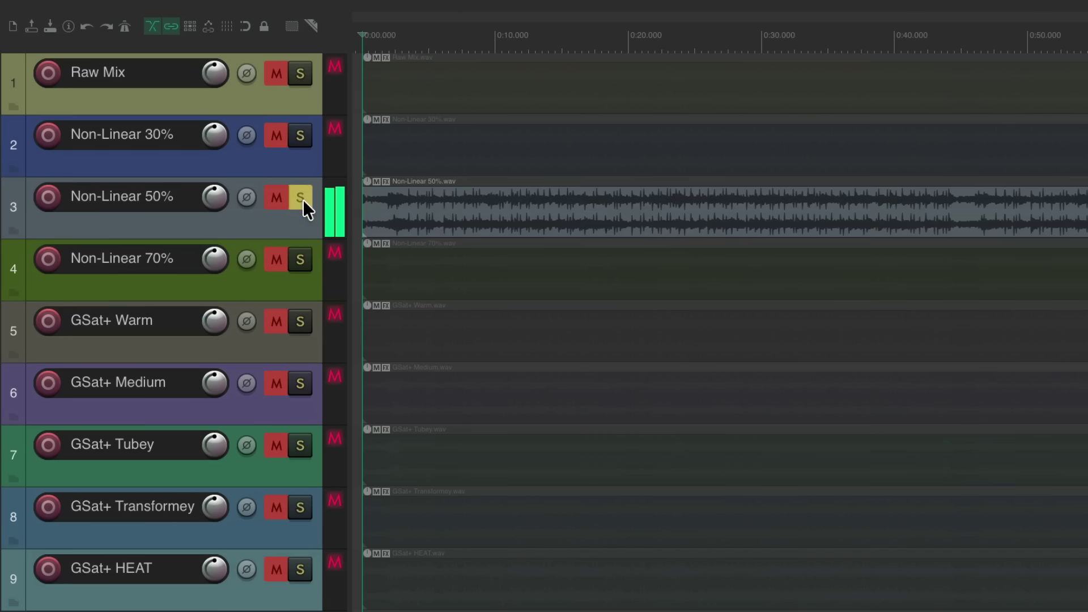
left_click(301, 260)
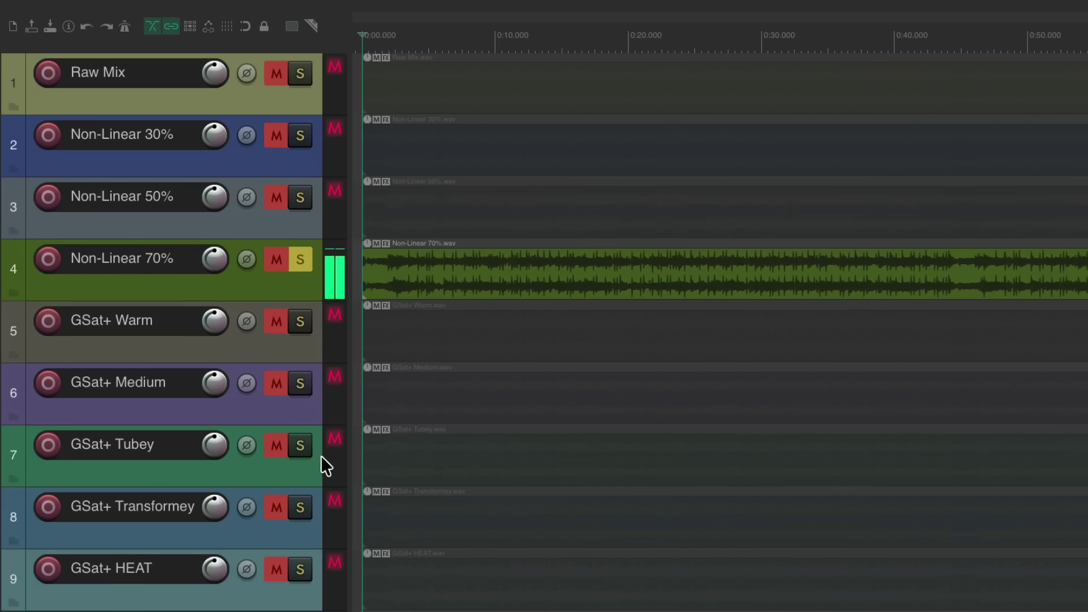
Compare GSat+ Tubey, Non-Linear 70%, Non-Linear 50% and GSat+ Transformey by exclusive solo, returning to Tubey and ending on Non-Linear 70%.
left_click(300, 445)
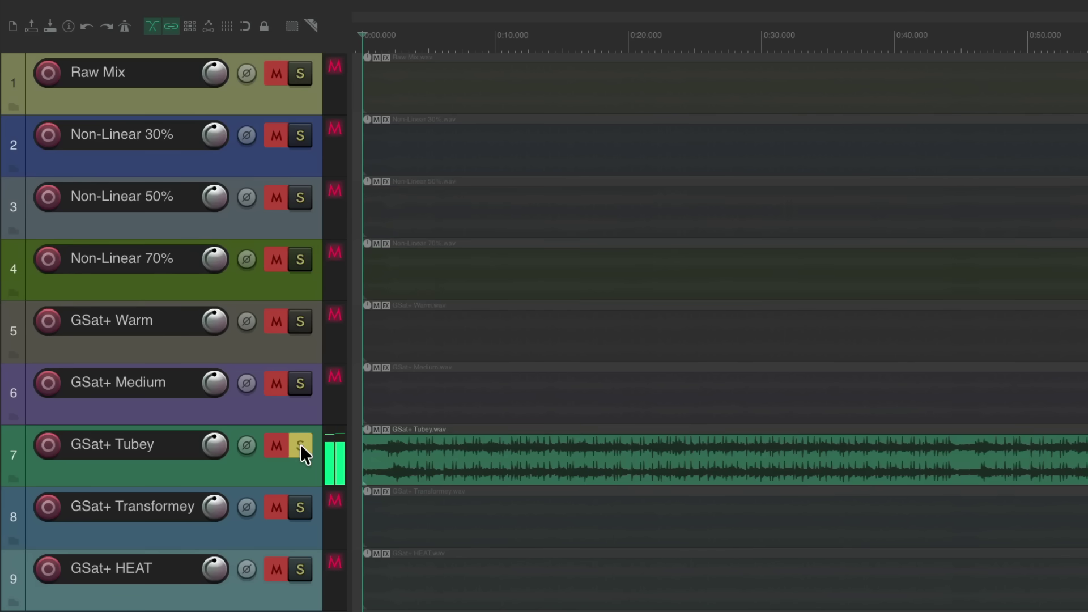
left_click(299, 260)
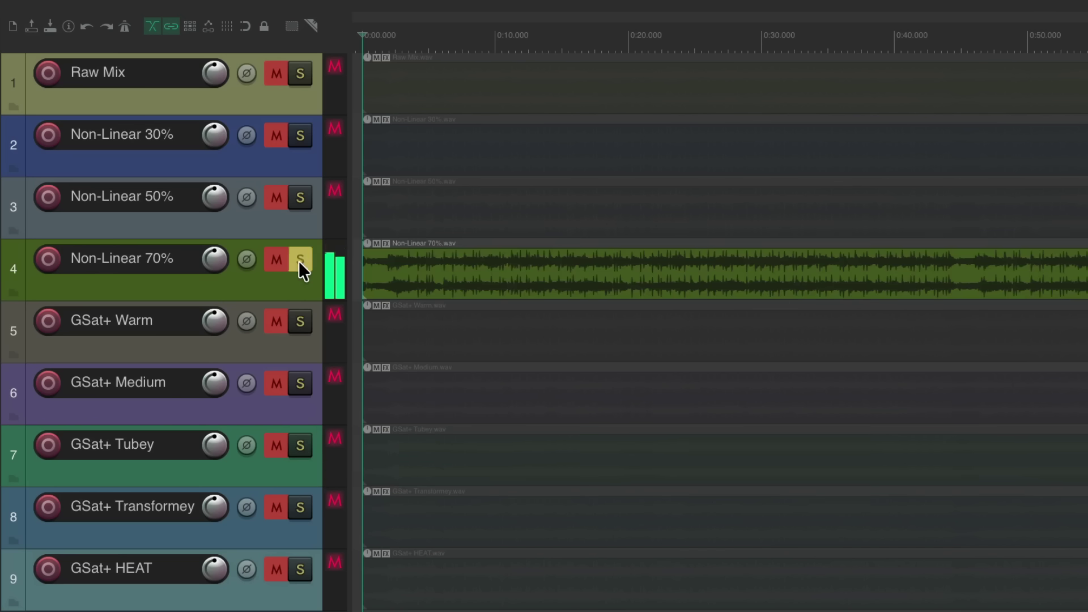
left_click(300, 197)
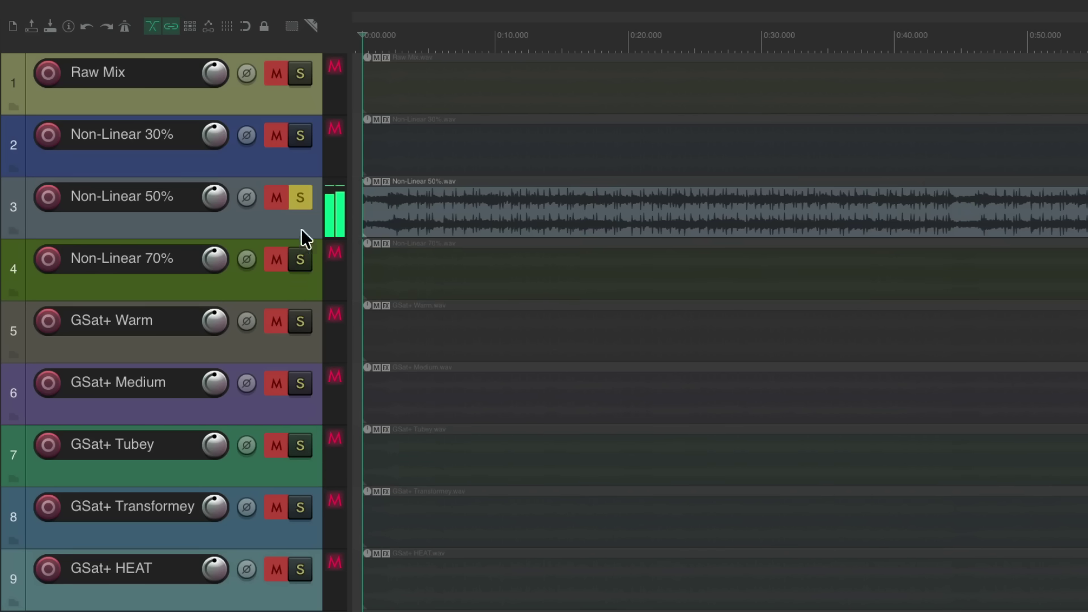
left_click(301, 507)
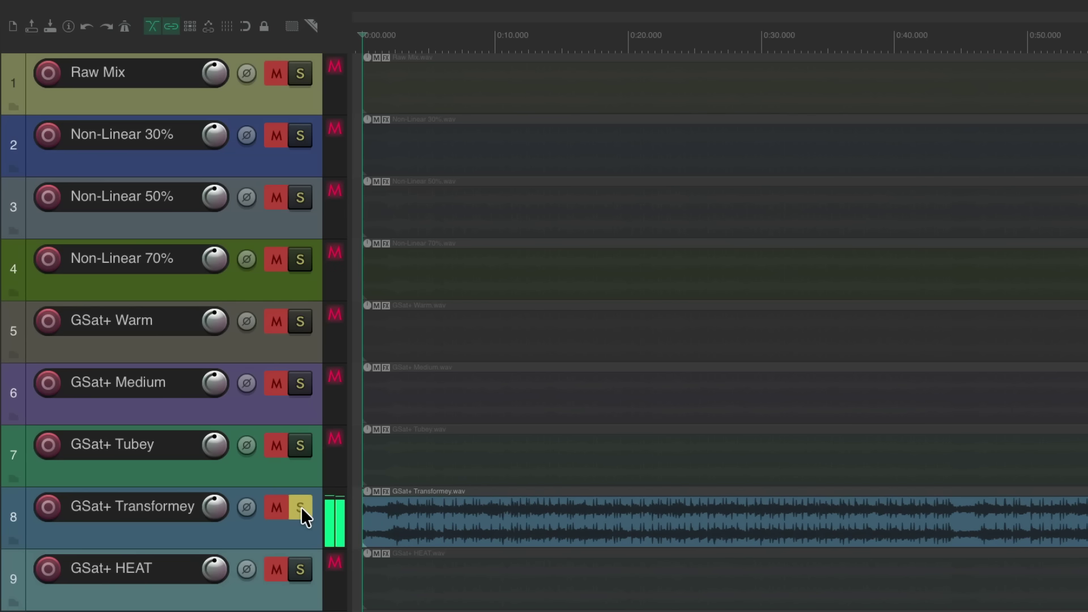
left_click(300, 444)
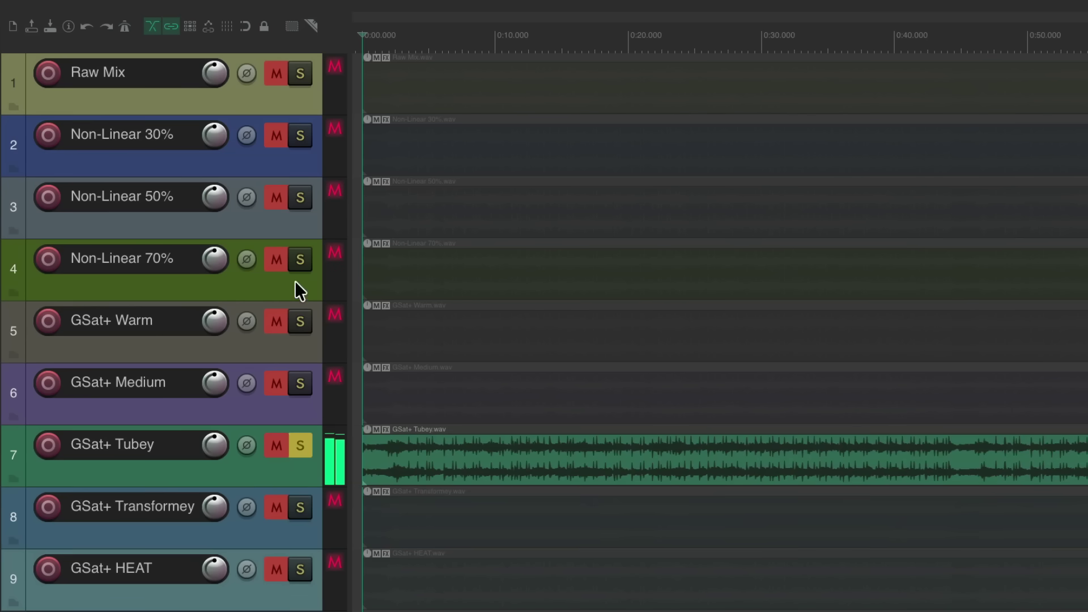
left_click(300, 260)
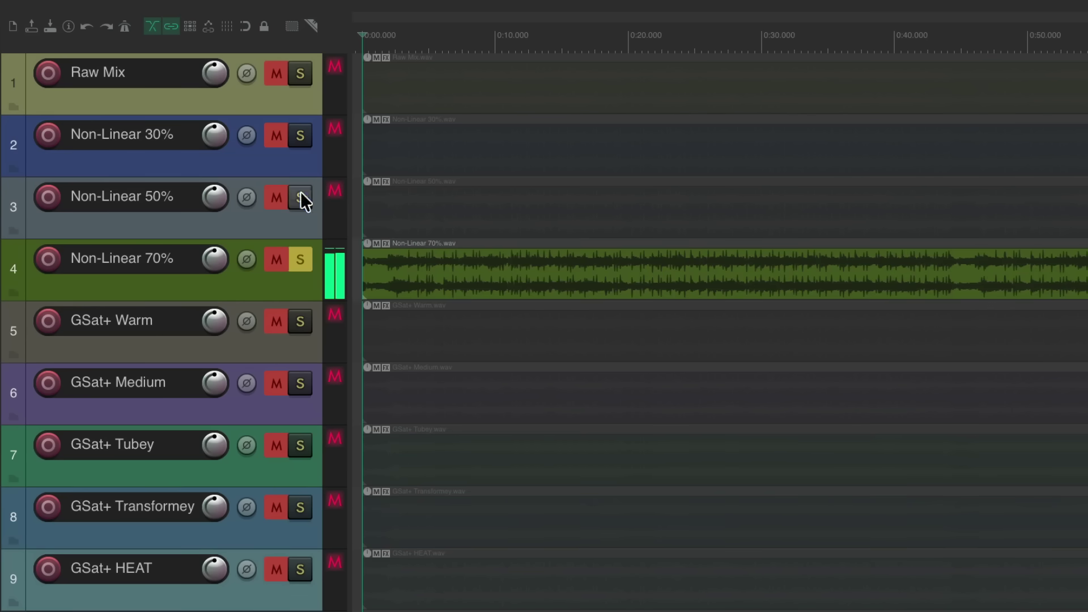
Audition Raw Mix, Non-Linear 50%, 30%, 50% again, 70% and GSat+ Tubey by exclusive solo, and stop playback.
left_click(299, 74)
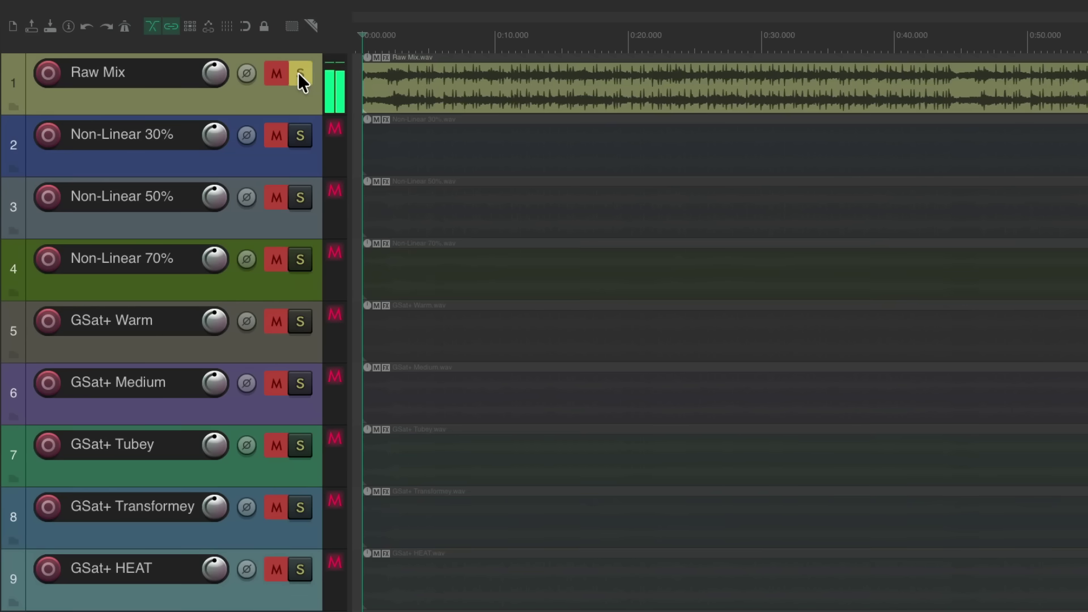
left_click(299, 198)
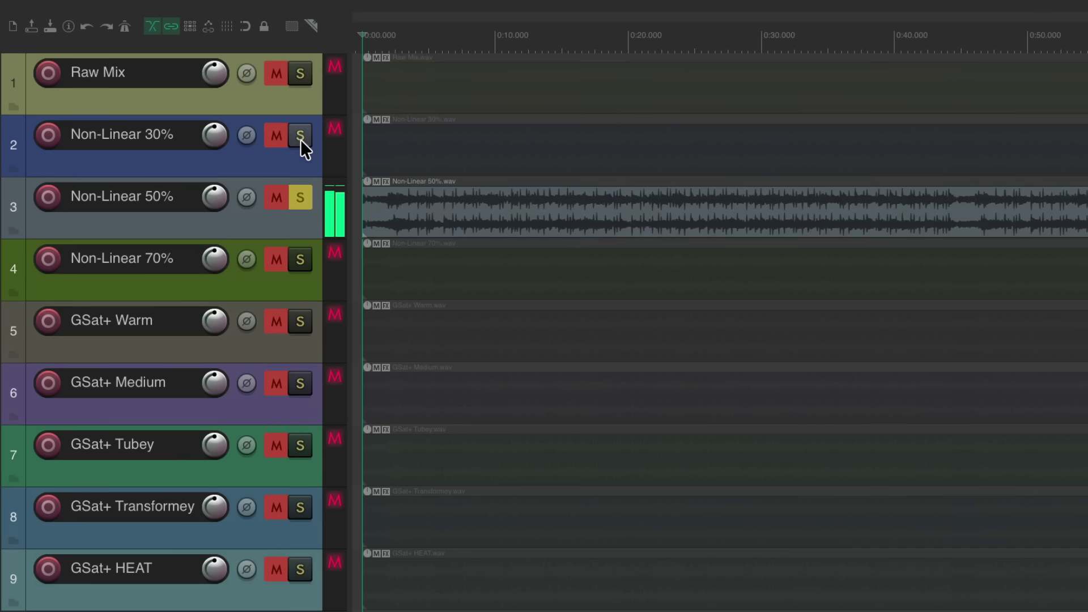
left_click(300, 138)
left_click(298, 195)
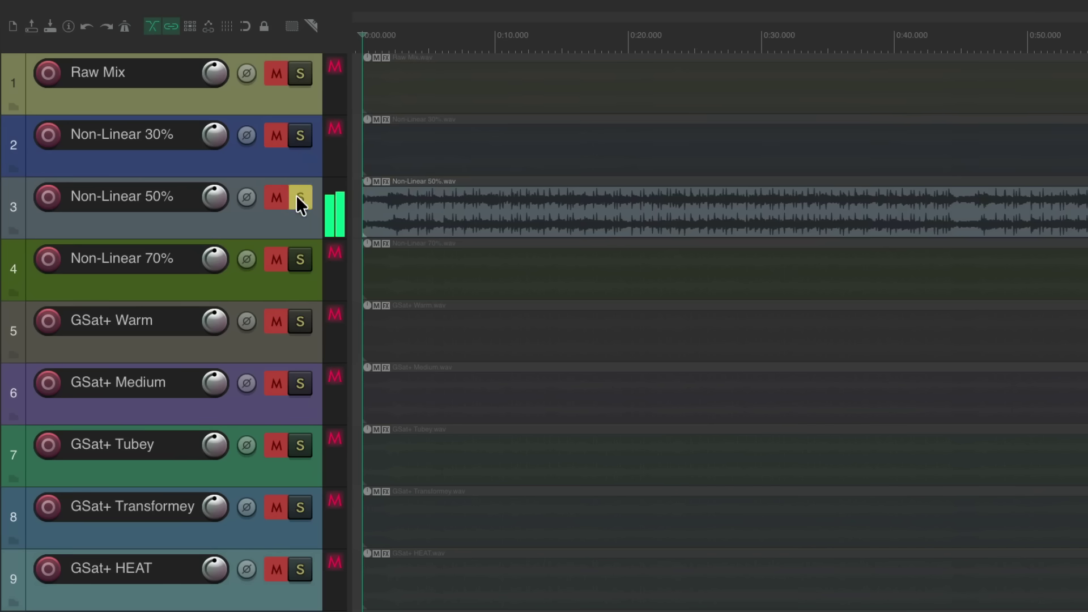
left_click(299, 260)
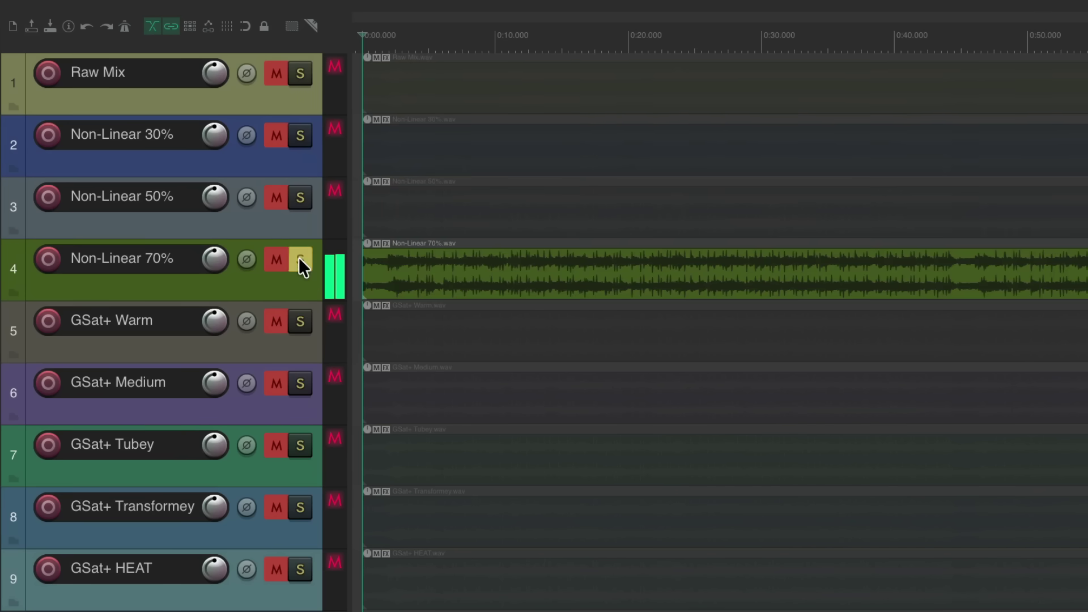
left_click(301, 445)
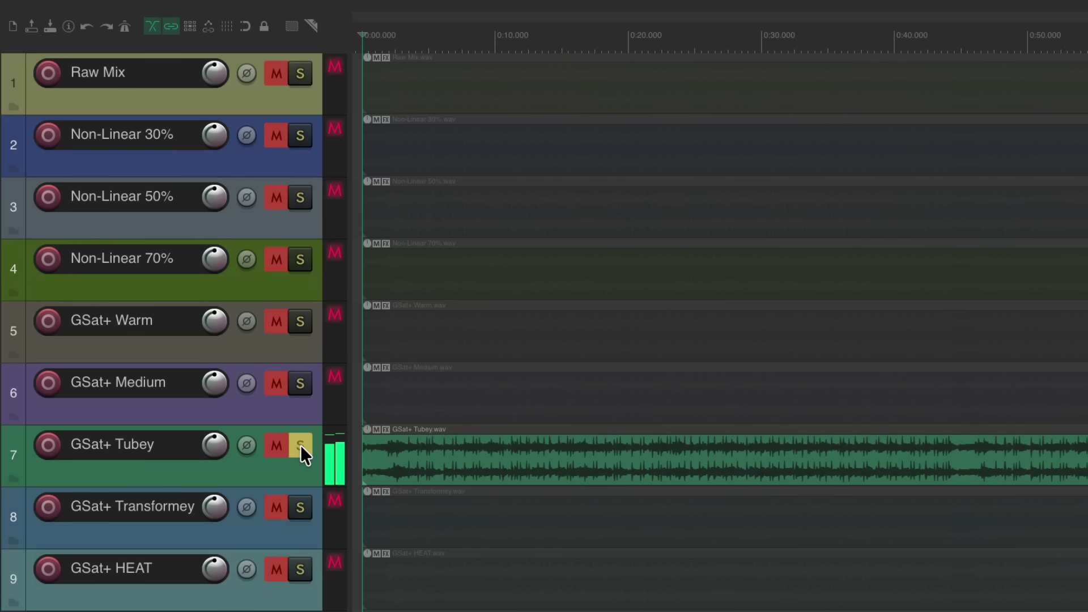
key("space")
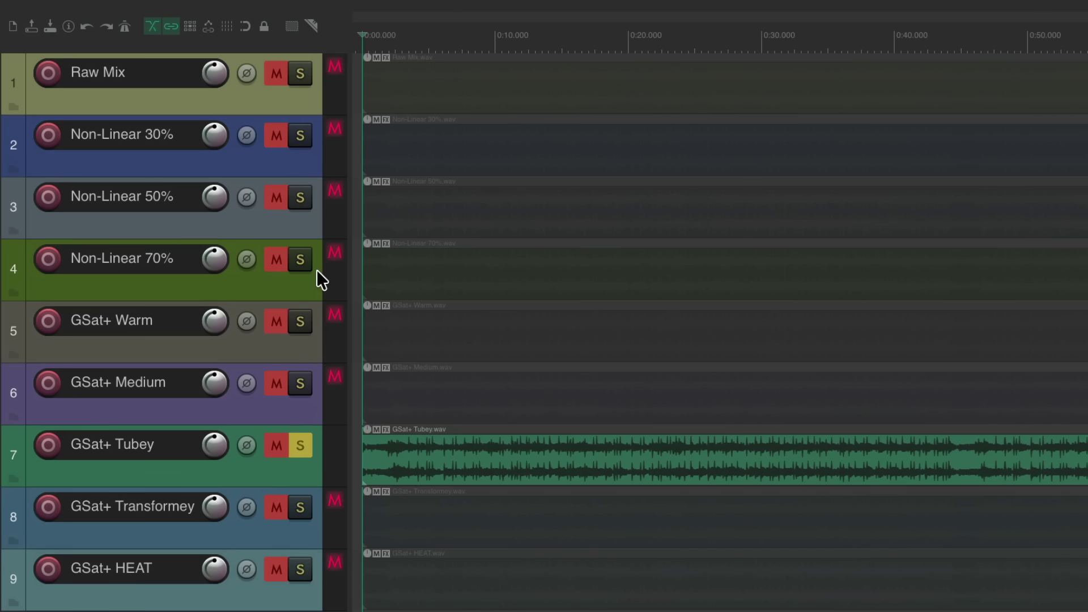
With playback stopped, solo Non-Linear 50%, Non-Linear 70% and GSat+ Tubey in turn, and play Tubey briefly from the start.
left_click(300, 197)
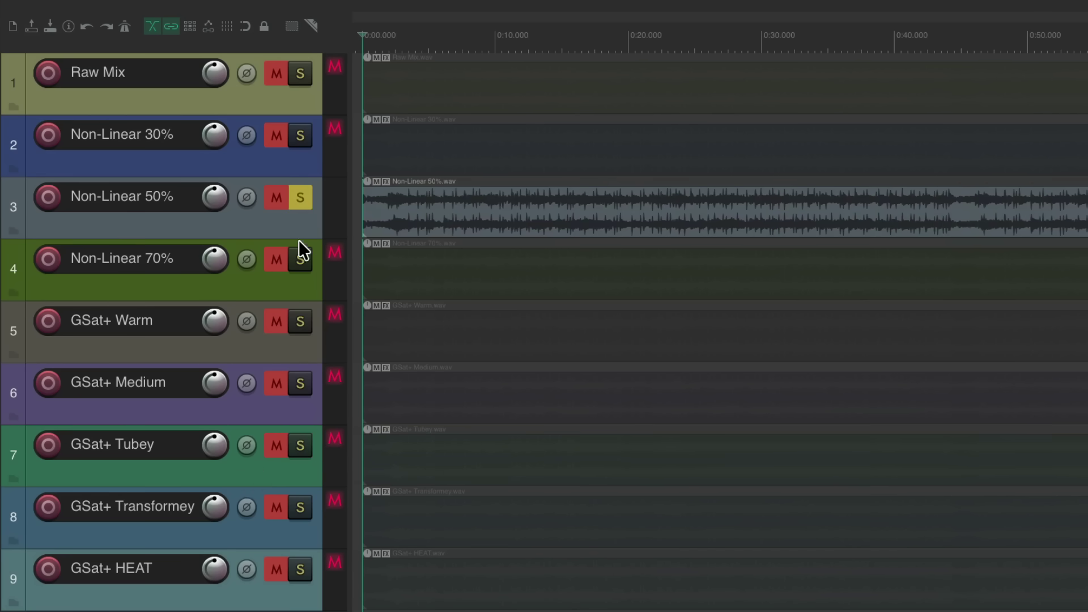
left_click(299, 259)
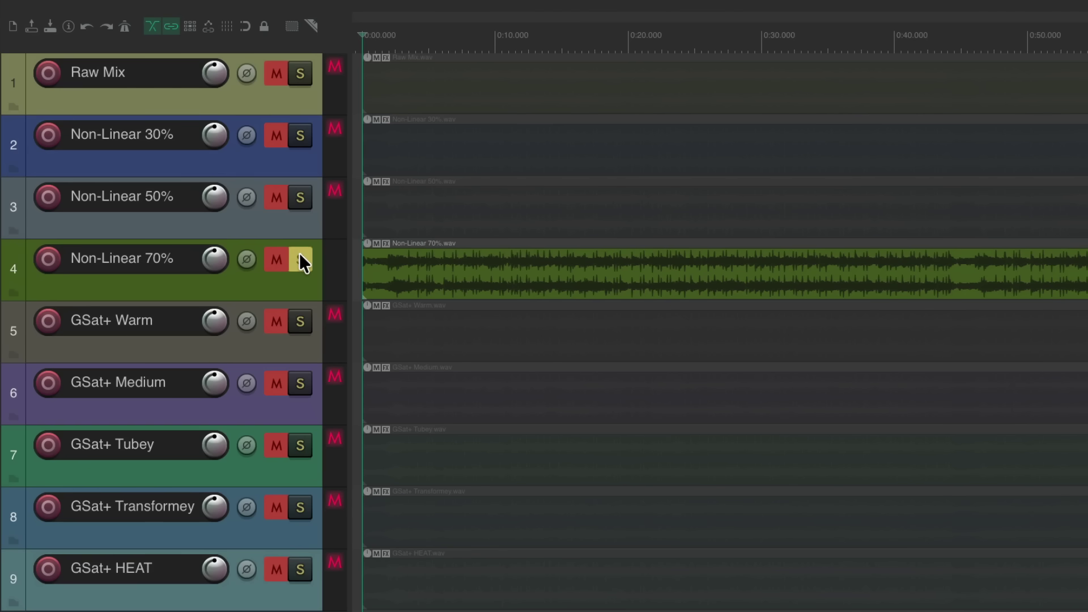
left_click(300, 446)
key("space")
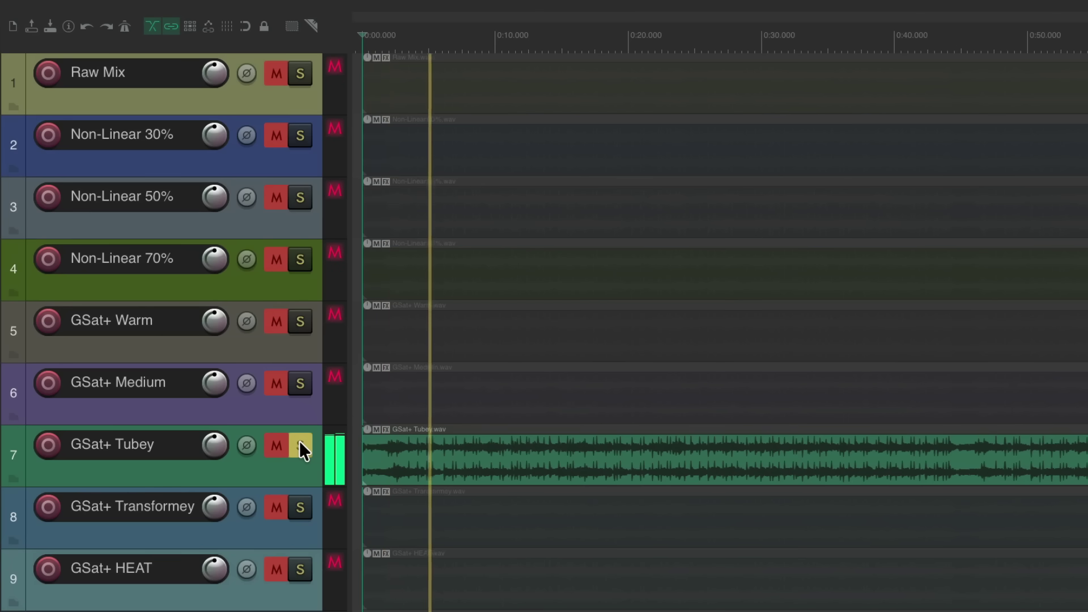
key("space")
Play from the start on Non-Linear 50% and alternate exclusive solo between Non-Linear 50%, Non-Linear 70% and GSat+ Tubey, ending on Tubey.
left_click(300, 198)
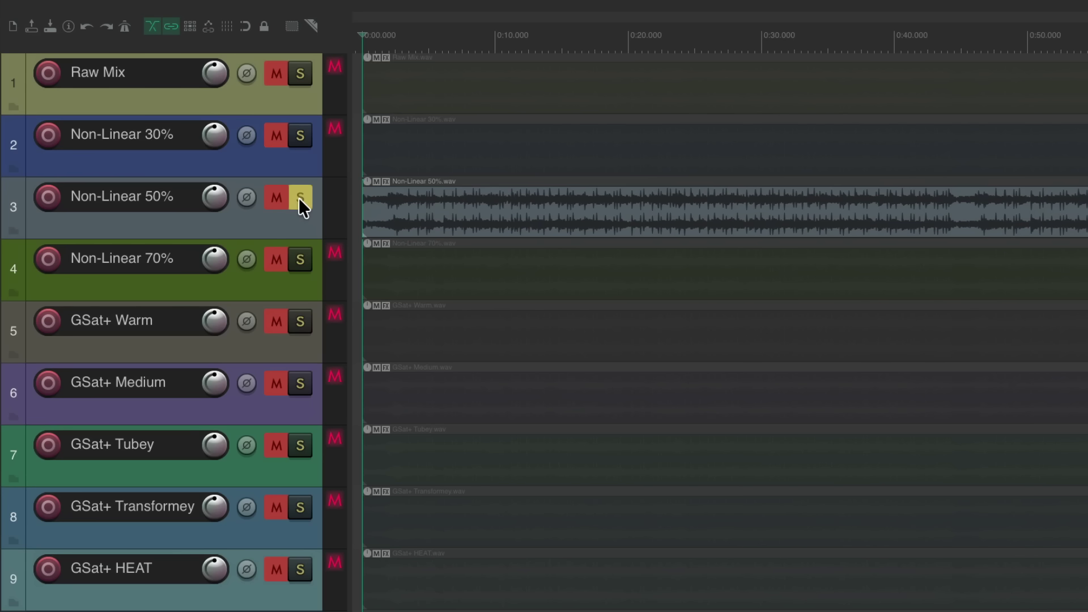
key("space")
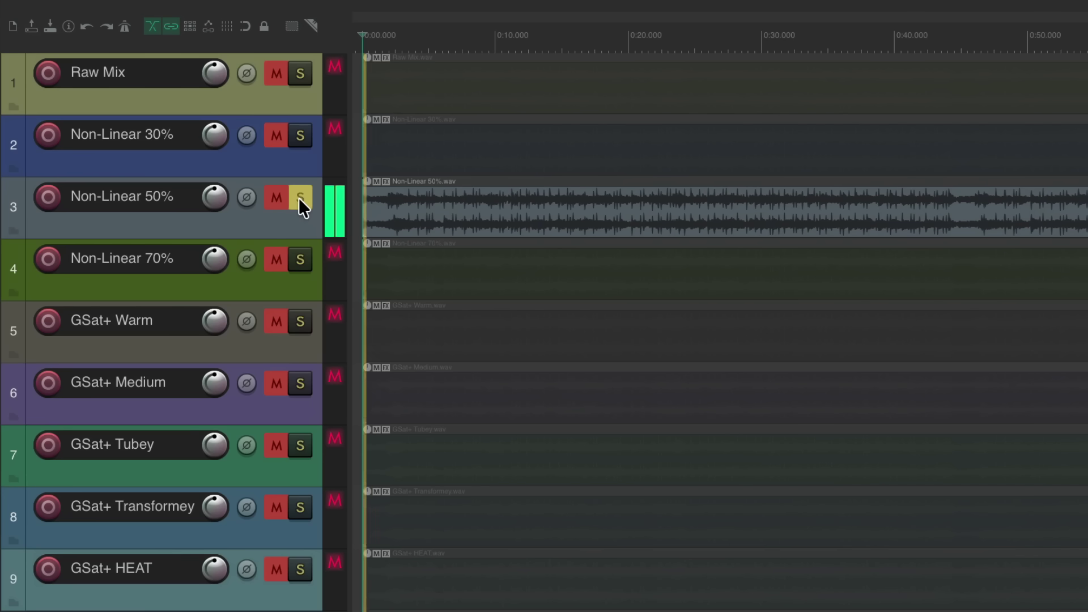
left_click(299, 260)
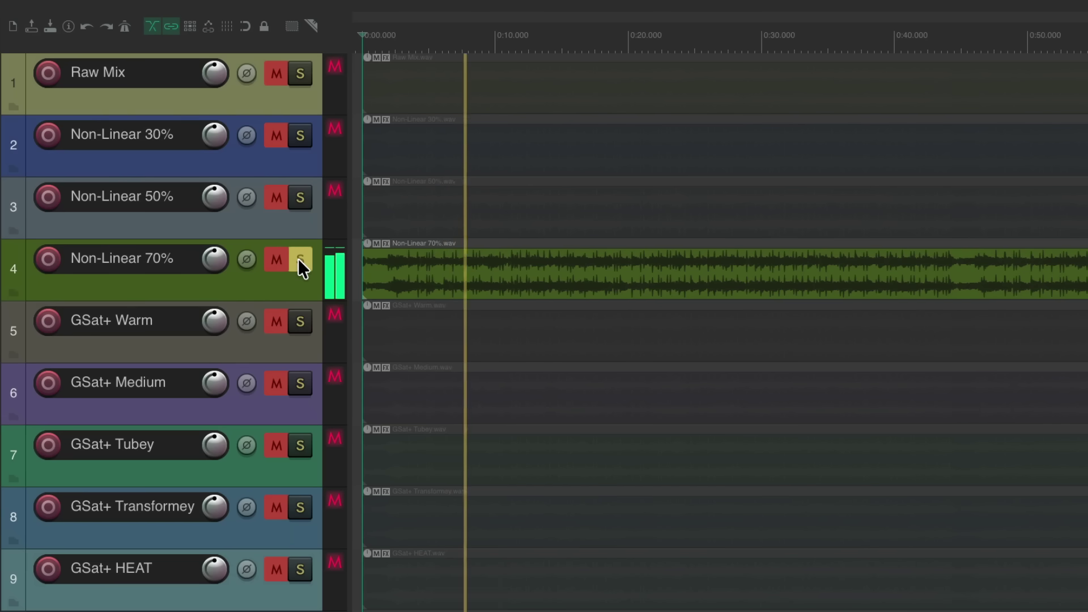
left_click(301, 444)
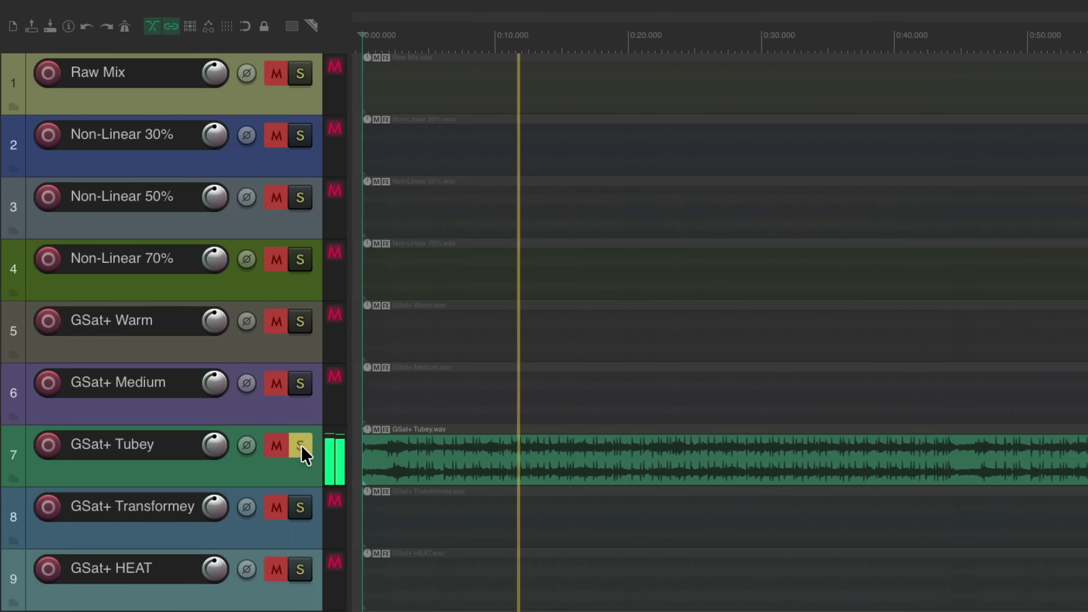
left_click(296, 198)
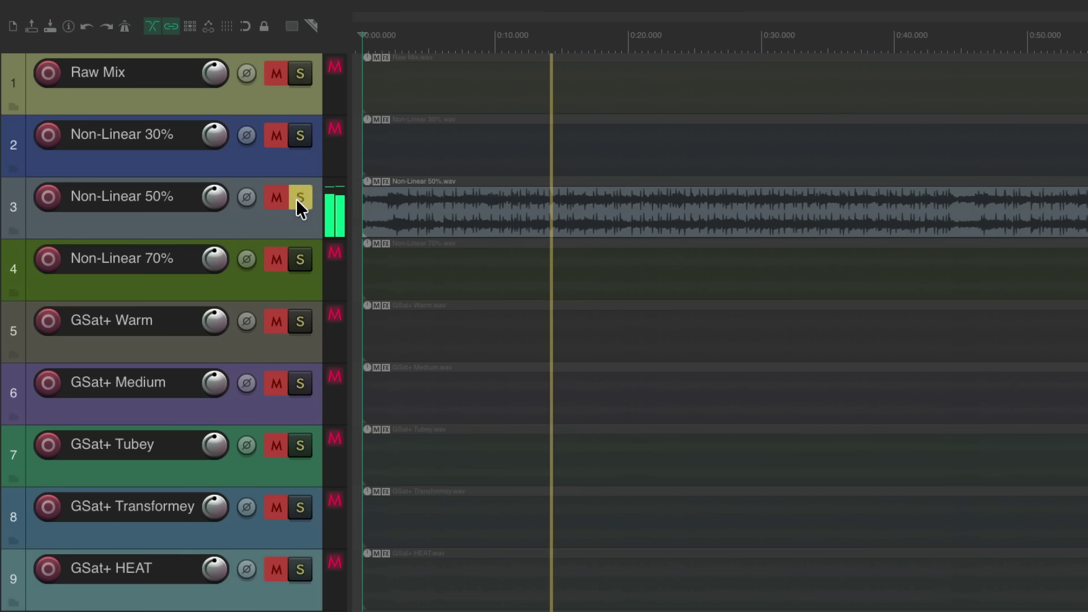
left_click(301, 259)
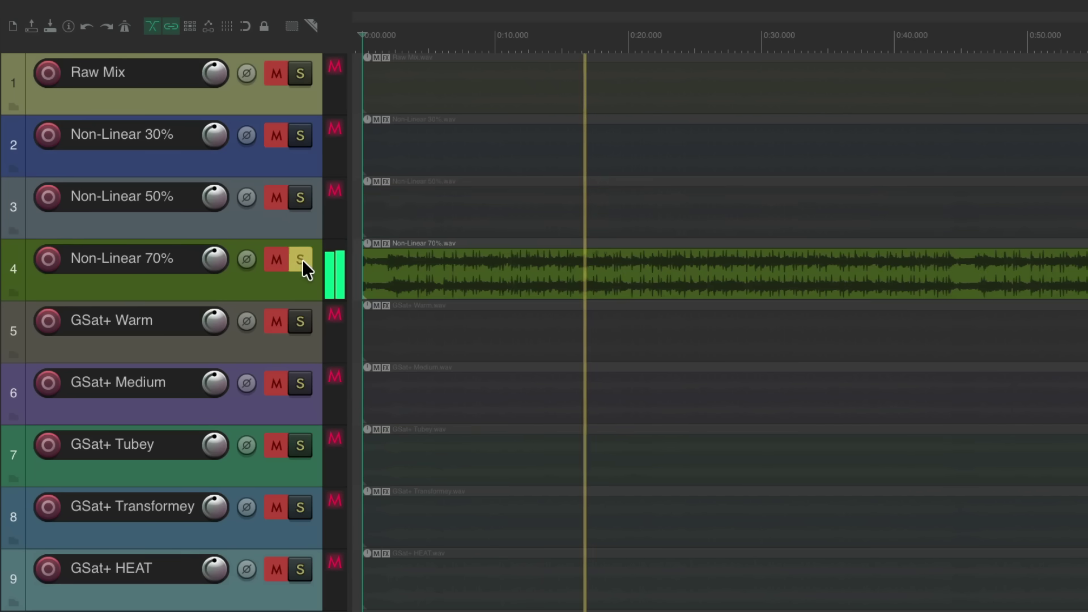
left_click(299, 448)
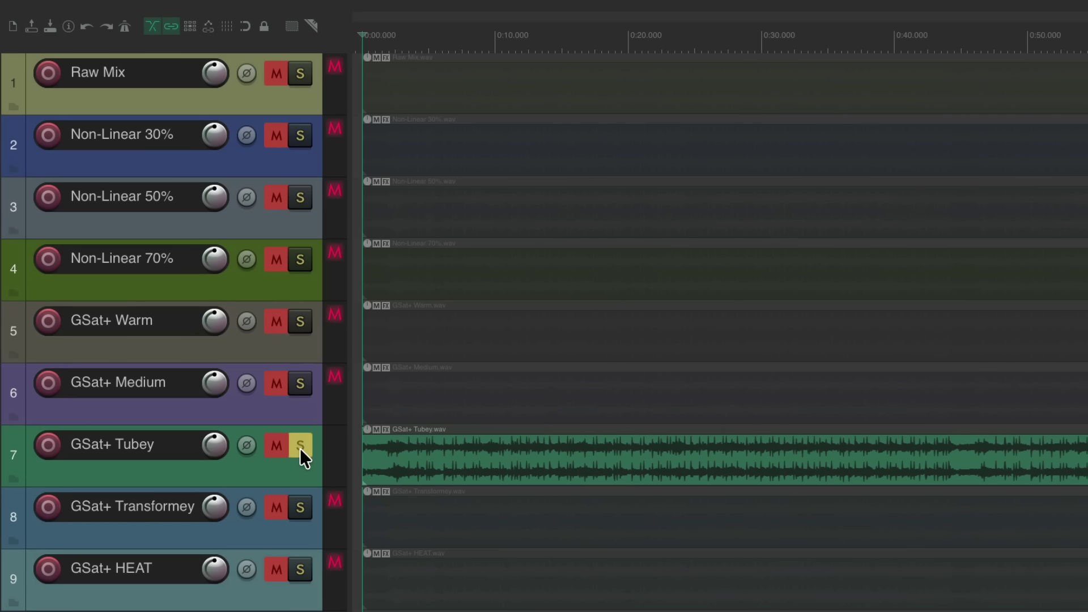
Unsolo GSat+ Tubey, play and compare GSat+ Transformey, GSat+ HEAT and Raw Mix by exclusive solo, and stop playback on Transformey.
left_click(301, 446)
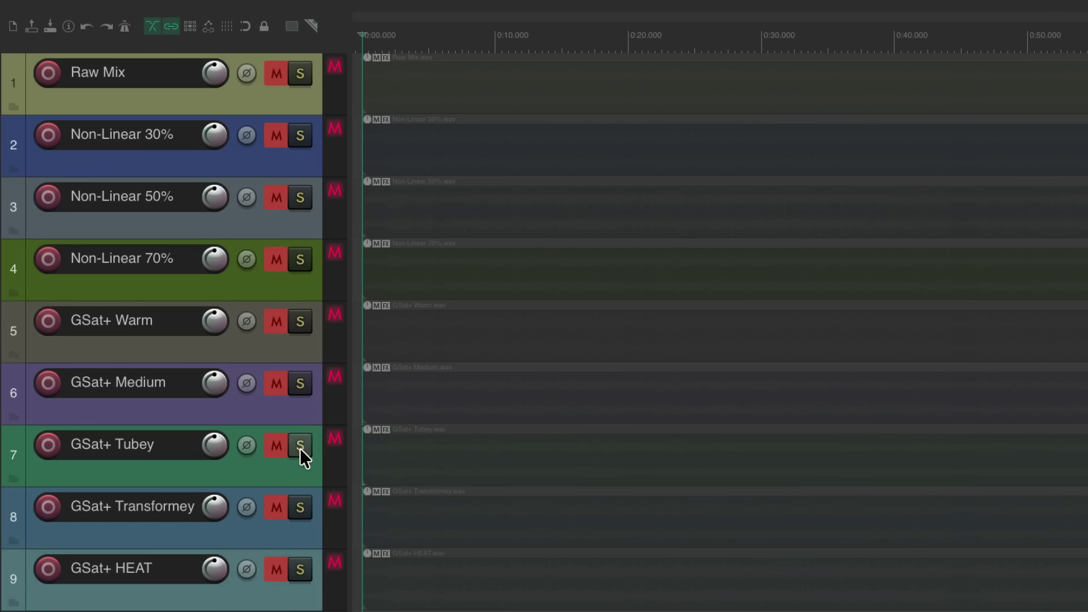
left_click(301, 505)
key("space")
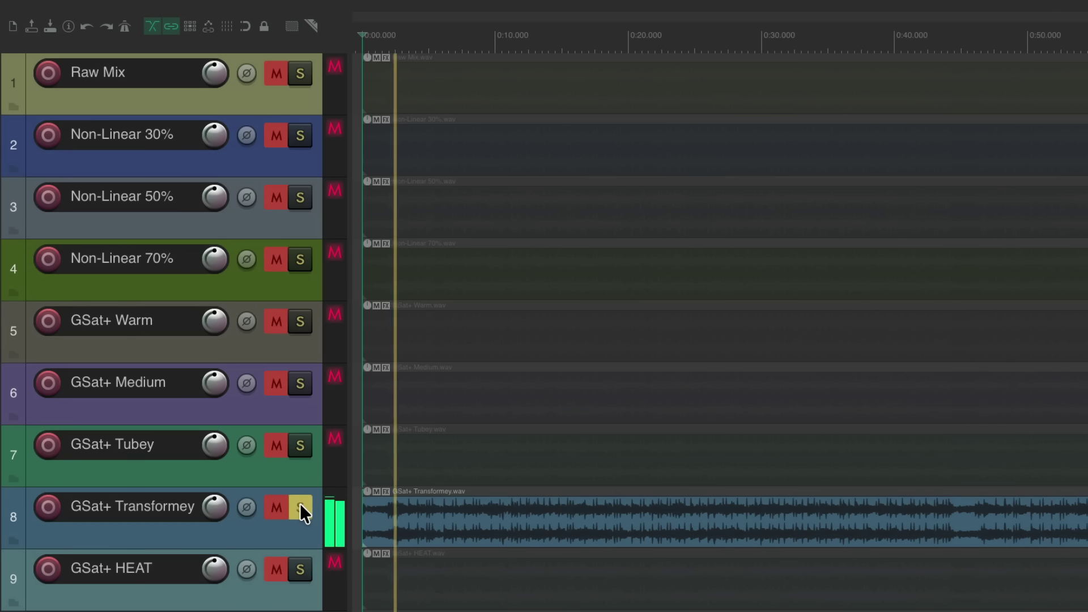
left_click(299, 569)
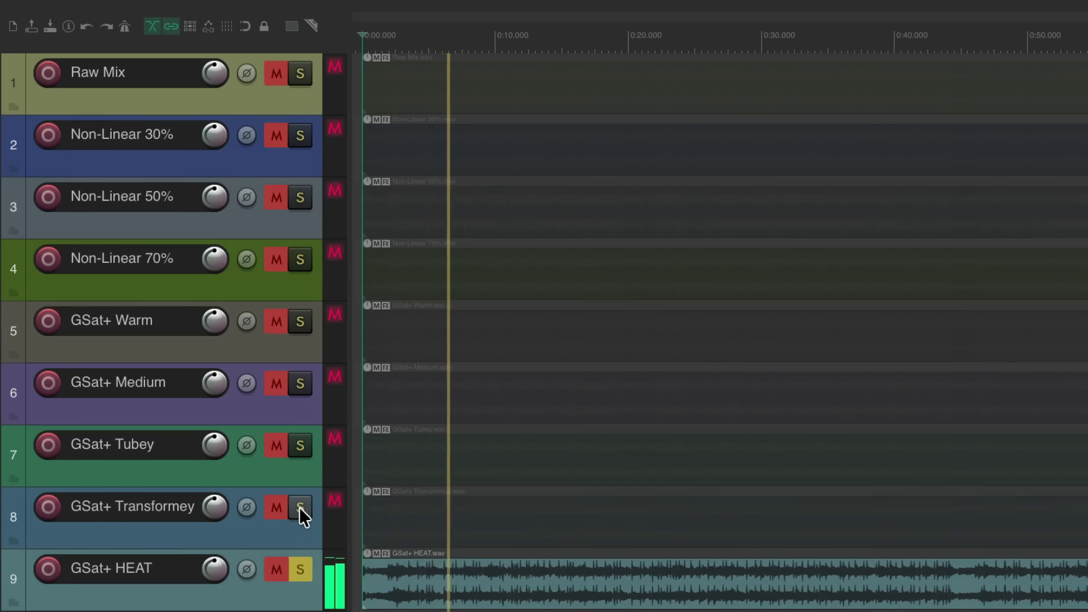
left_click(301, 73)
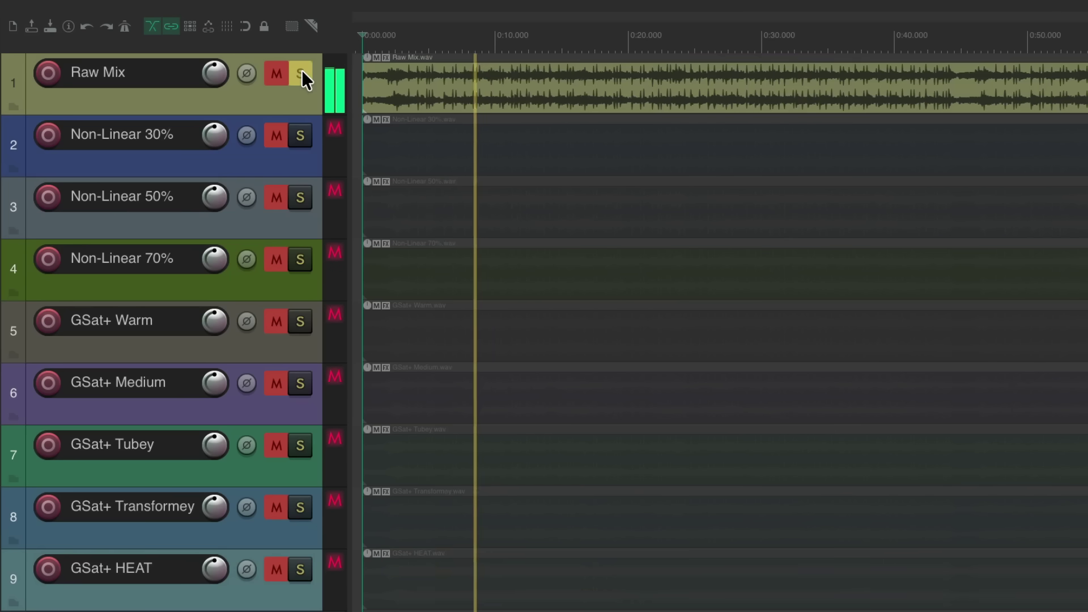
left_click(300, 569)
left_click(300, 507)
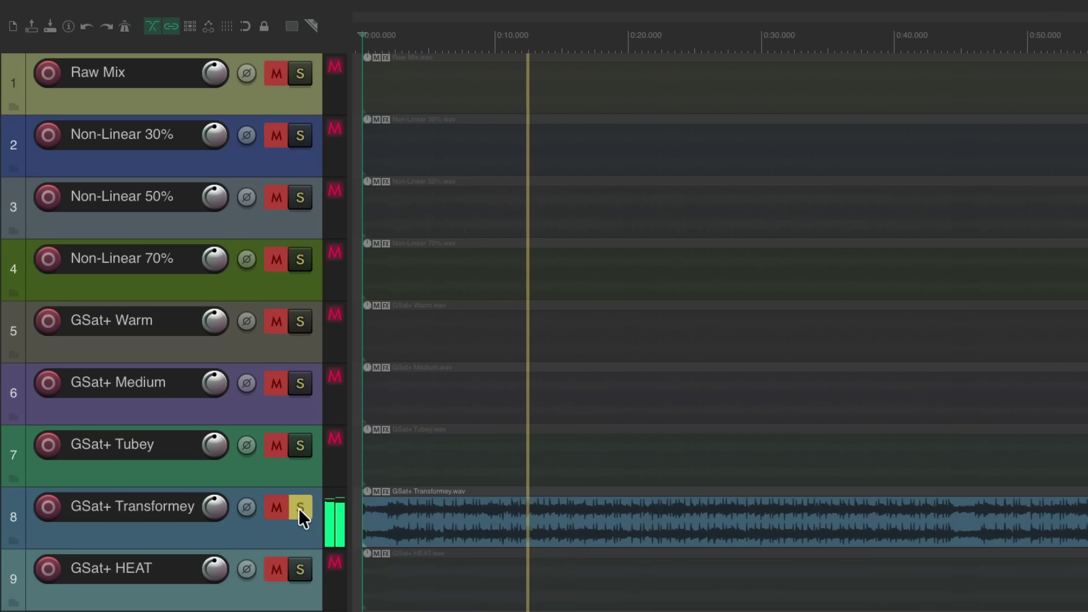
key("space")
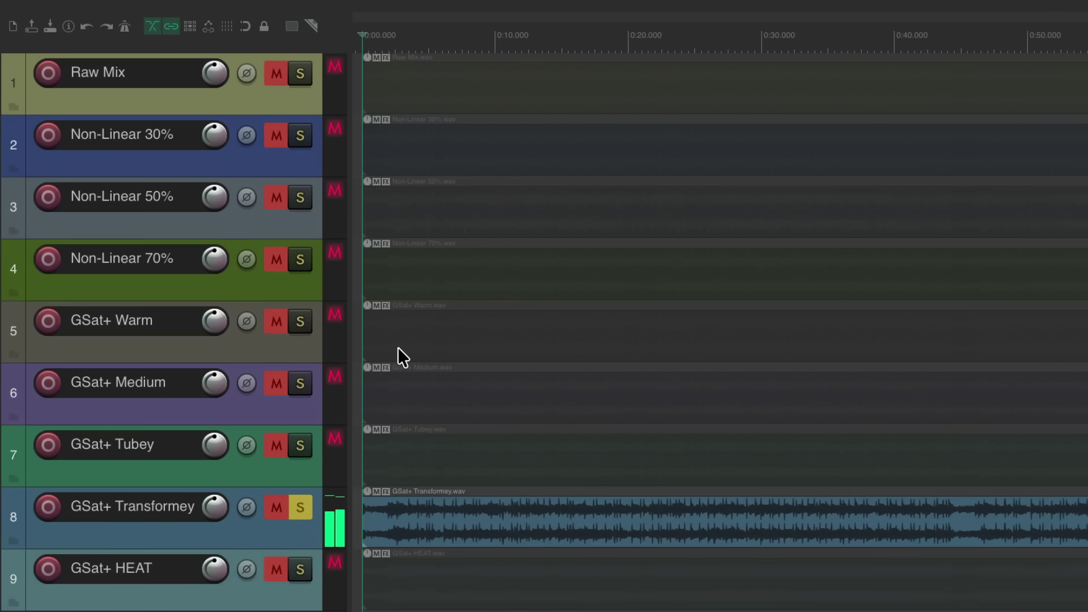